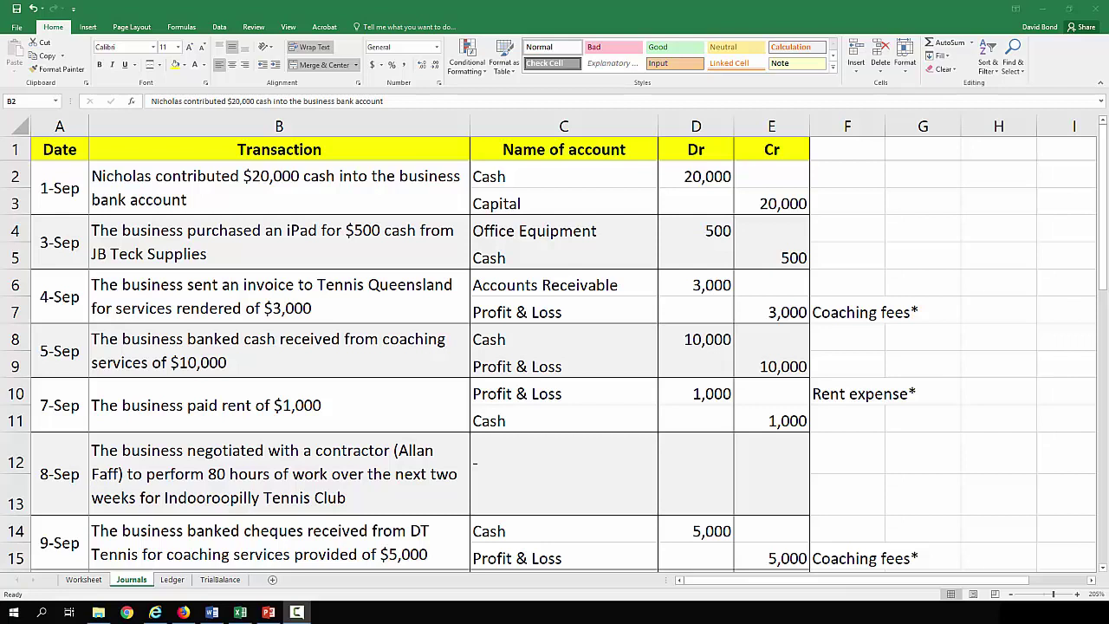
Review the journal entries, starting with the first transaction's description and its Cash account line.
click(312, 196)
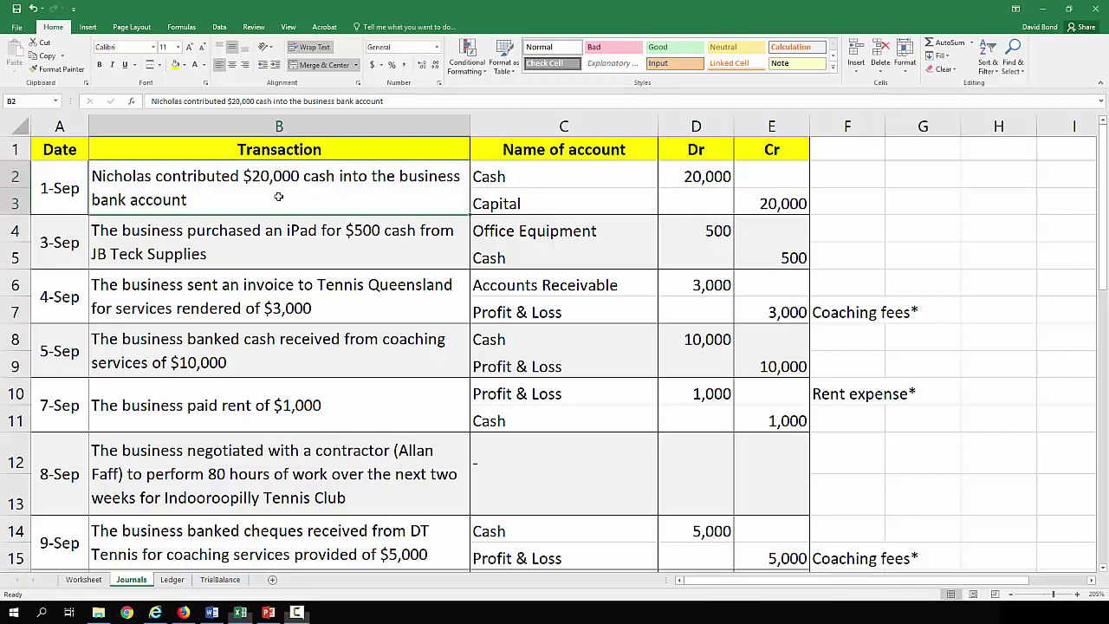
scroll(313, 197, down, 8)
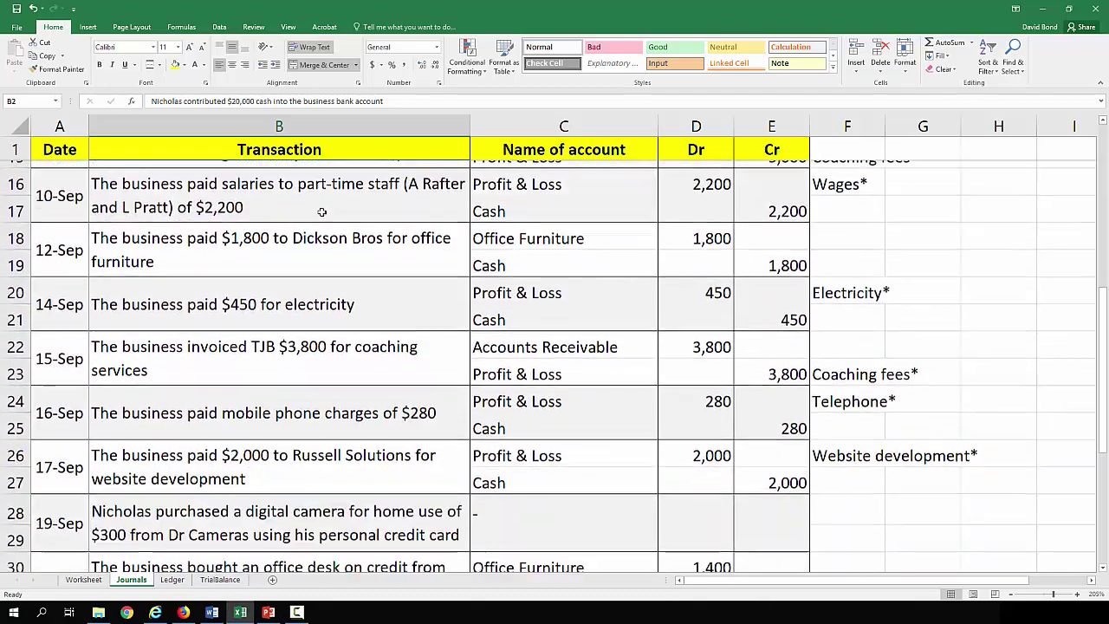
scroll(322, 218, up, 8)
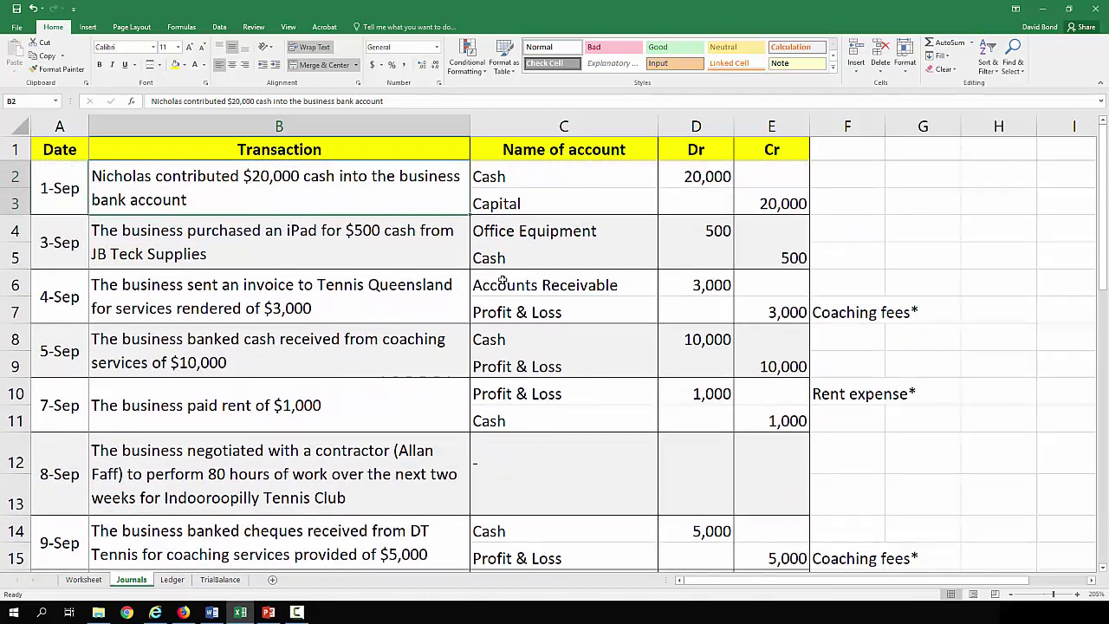
click(525, 179)
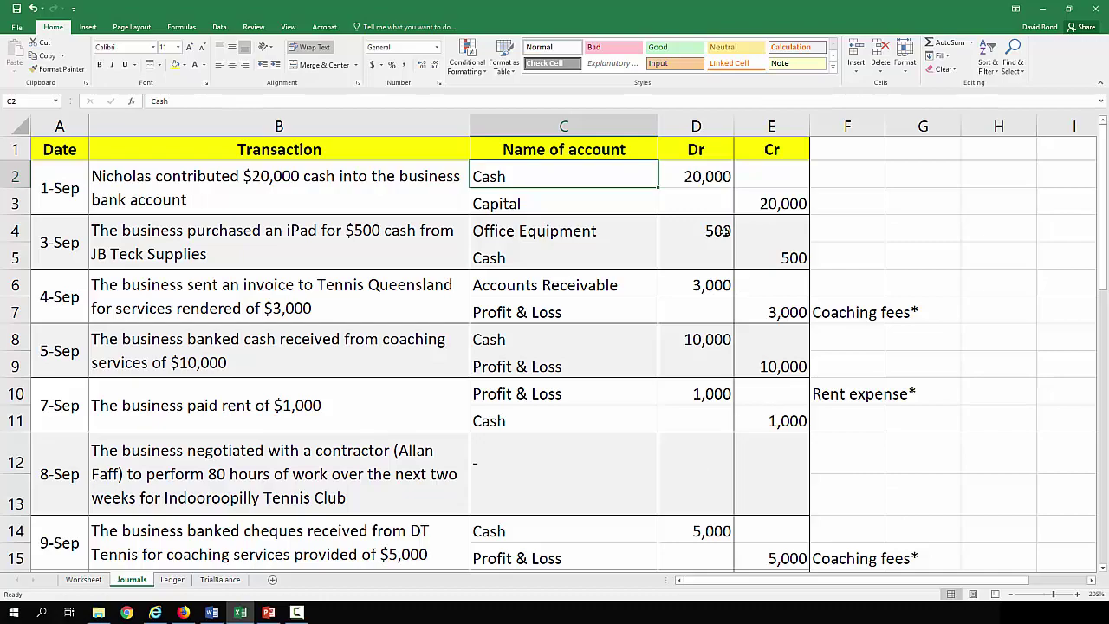
scroll(722, 231, down, 8)
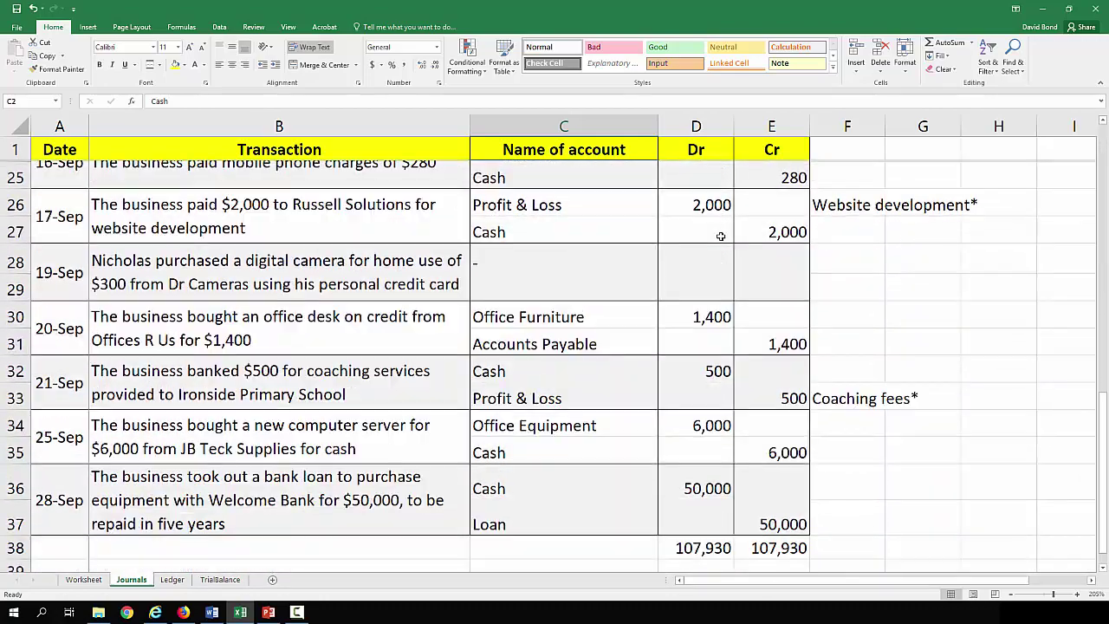
scroll(720, 236, down, 1)
scroll(719, 237, up, 6)
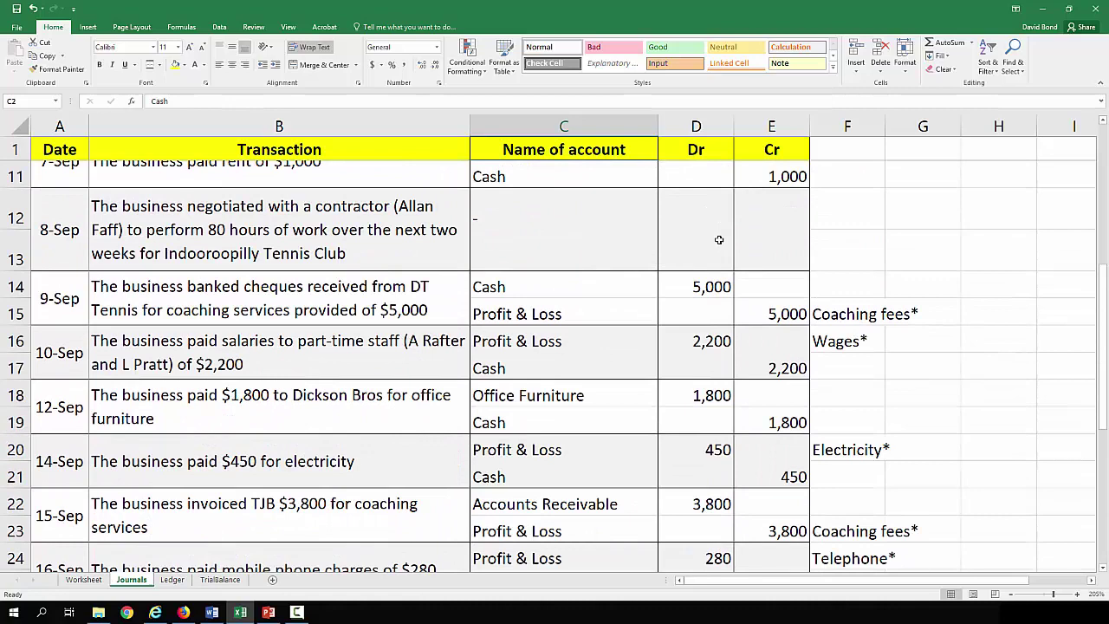
scroll(719, 240, up, 3)
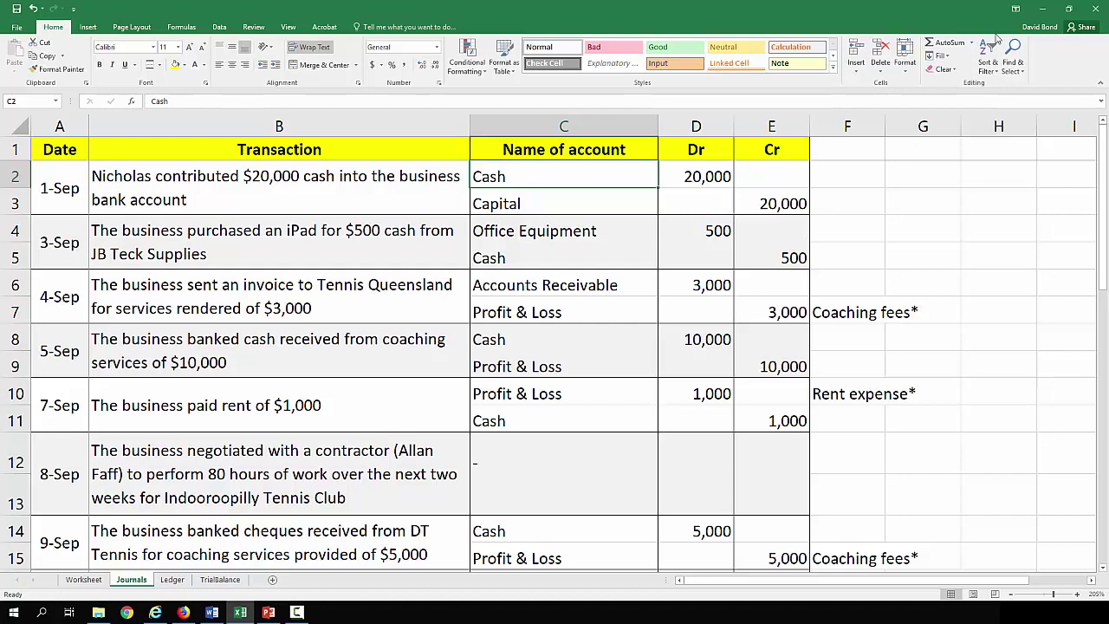
click(850, 192)
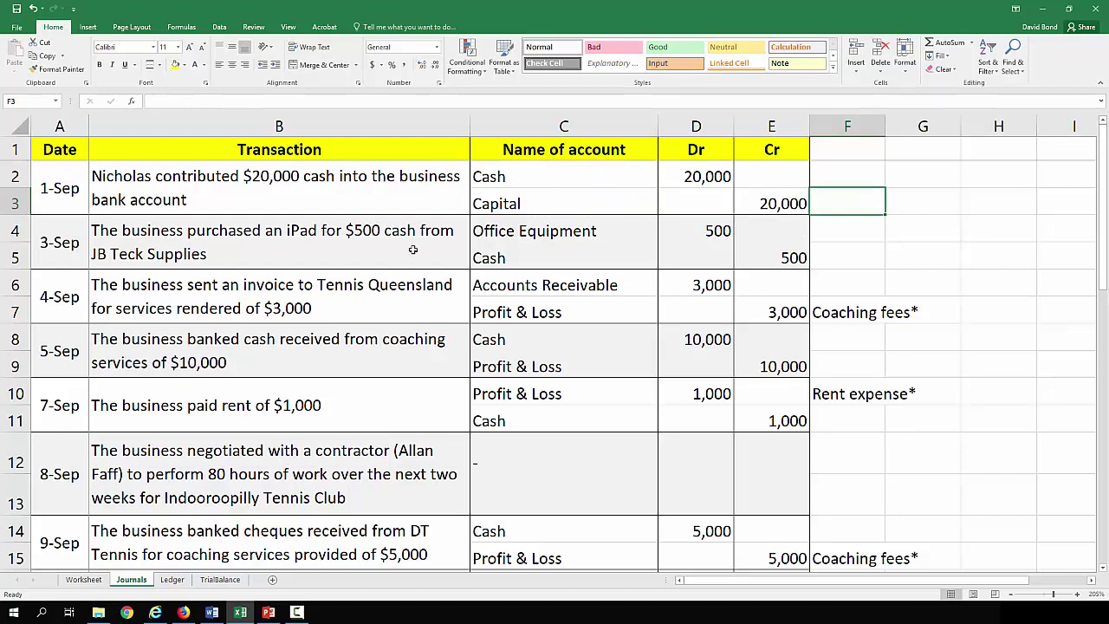
On the Ledger sheet, post 20,000 as a Cash debit and a Capital credit.
click(172, 579)
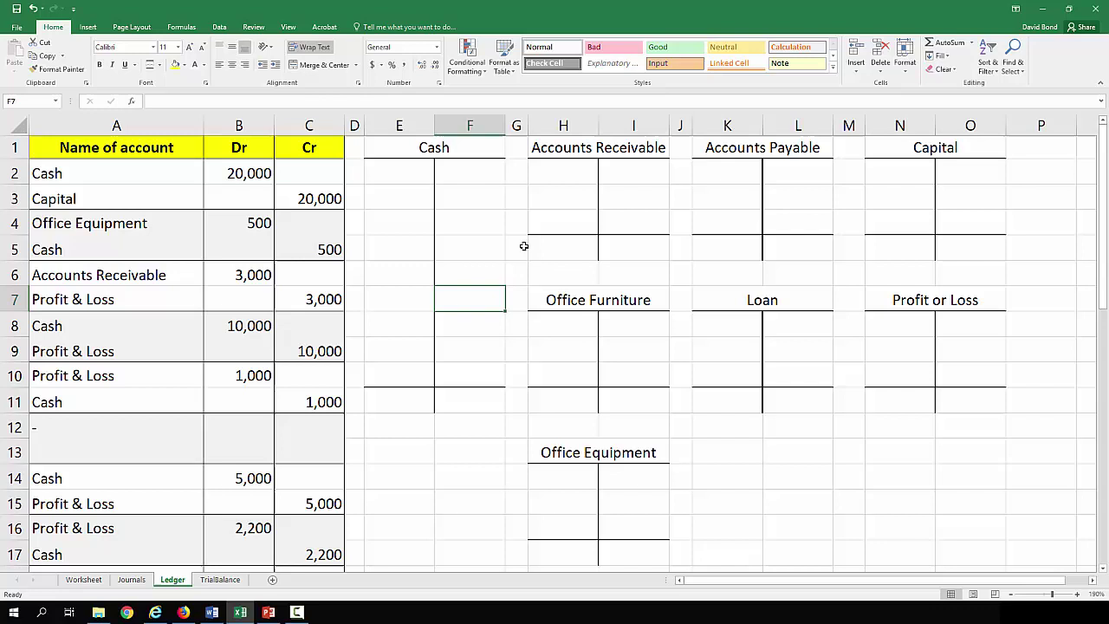
key(Up)
key(Up)
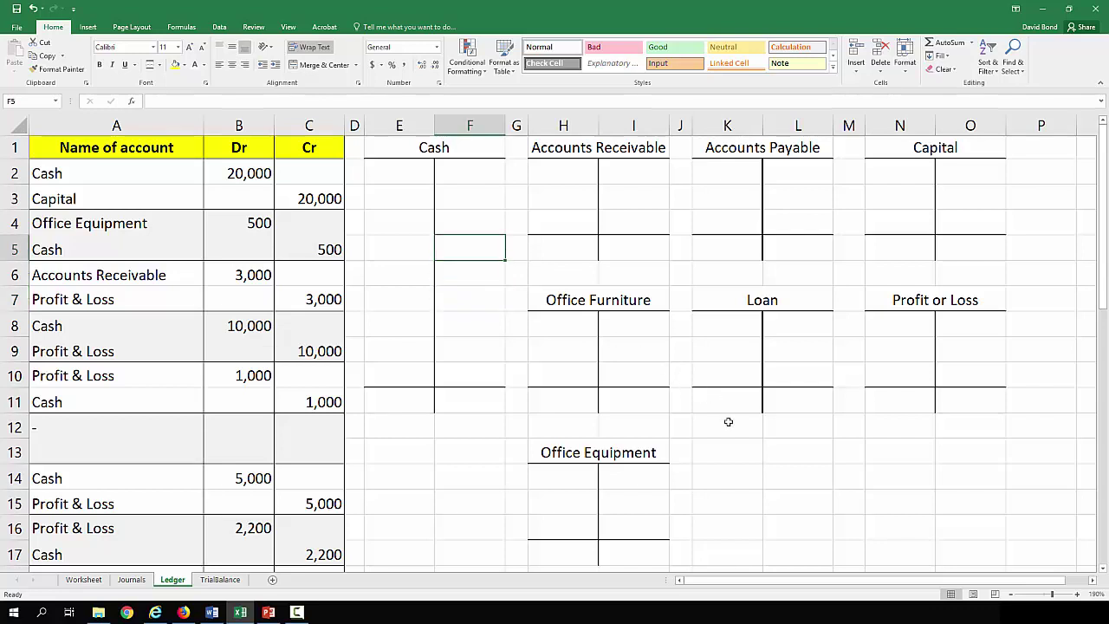
click(170, 174)
click(228, 171)
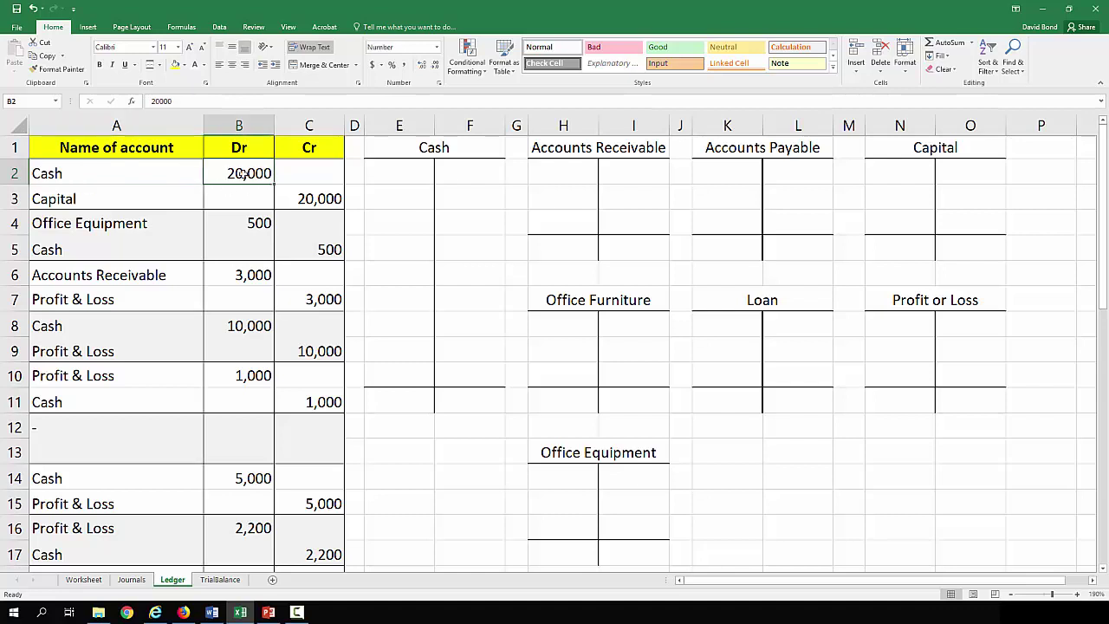
click(392, 181)
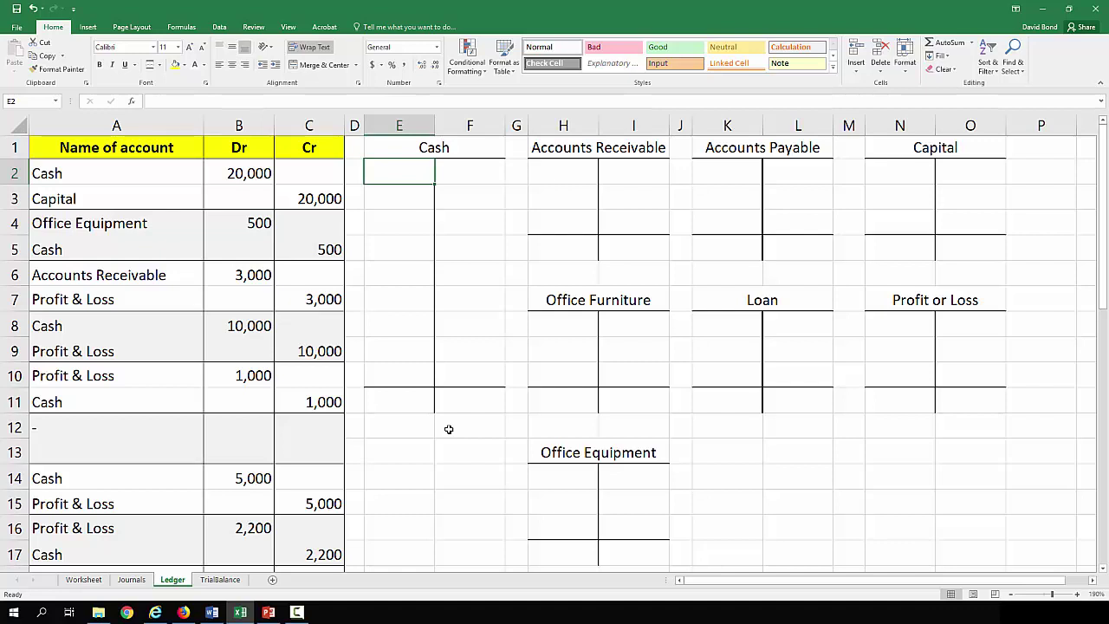
text(20)
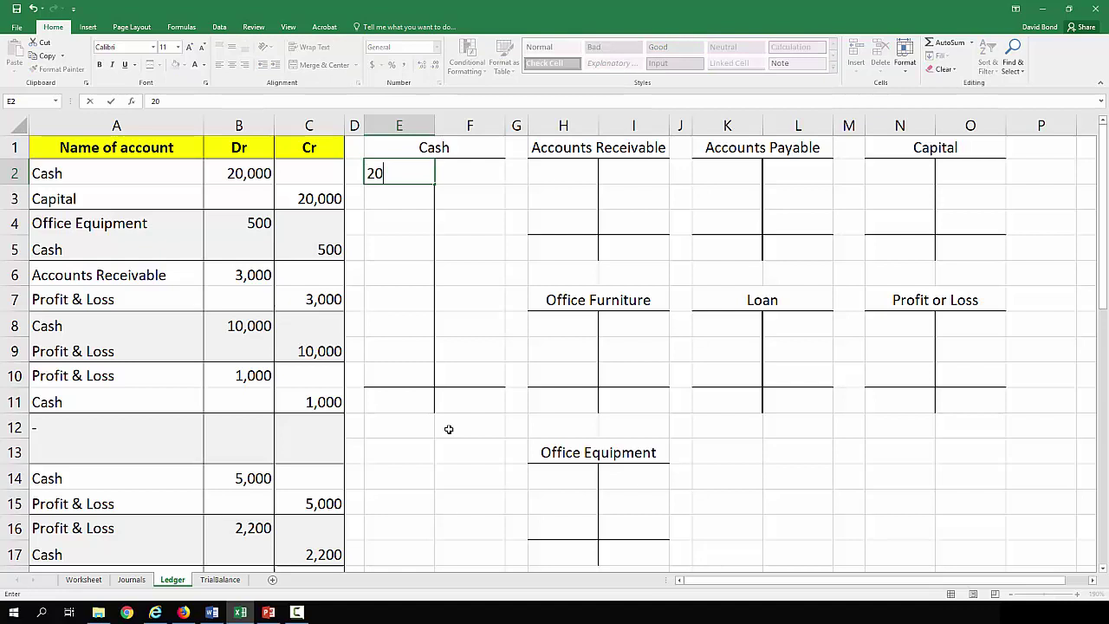
text(,0000)
key(Return)
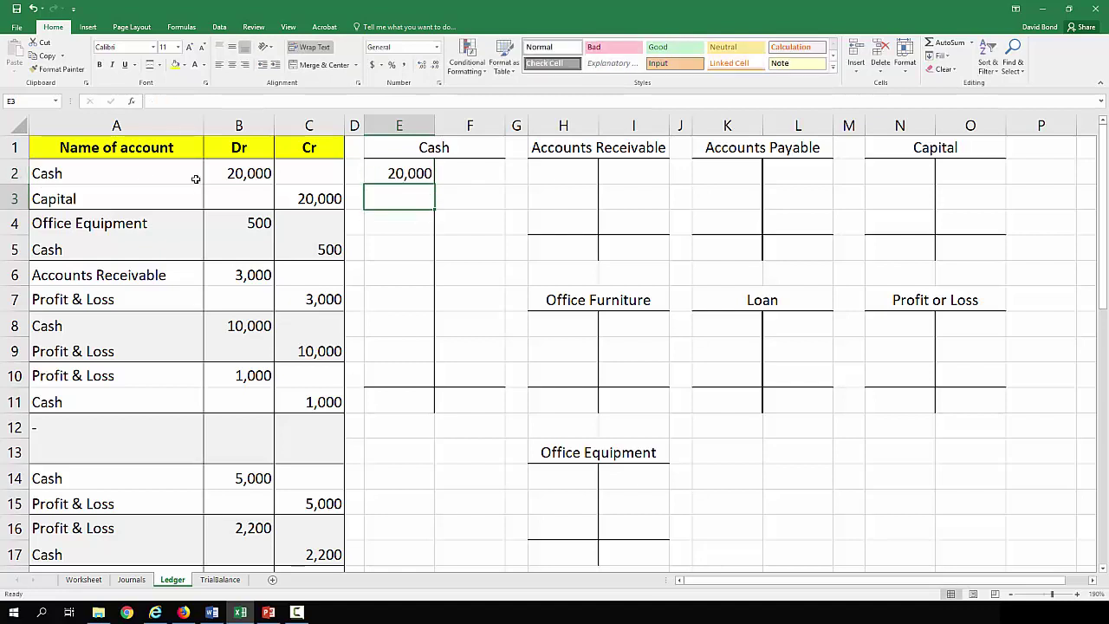
double_click(967, 177)
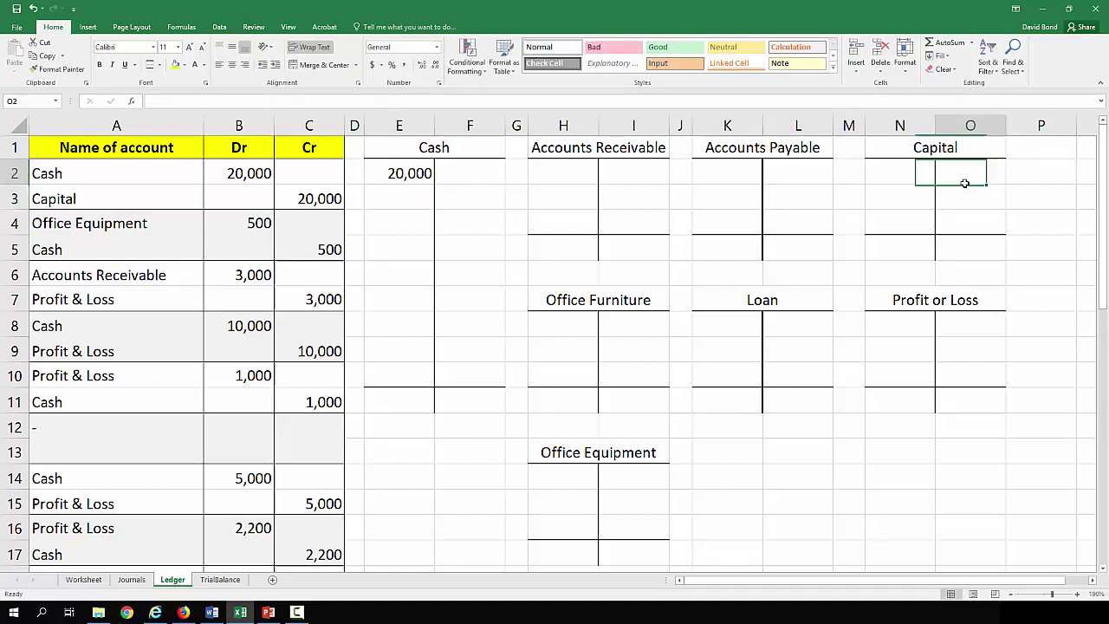
text(20,000)
key(BackSpace)
key(BackSpace)
key(BackSpace)
key(BackSpace)
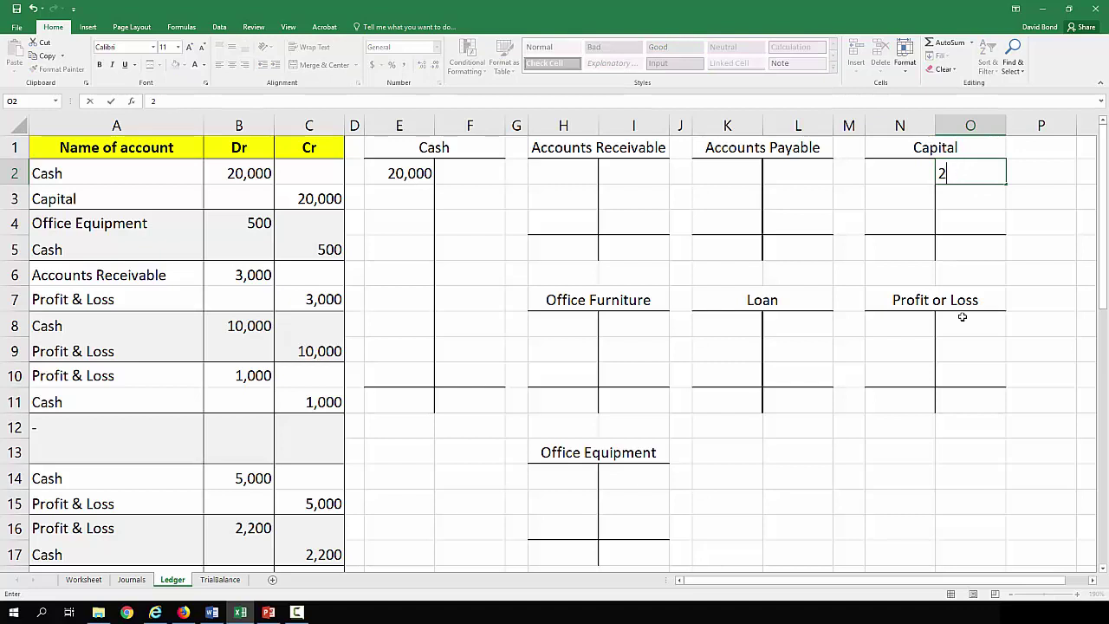
text(0,000)
key(Return)
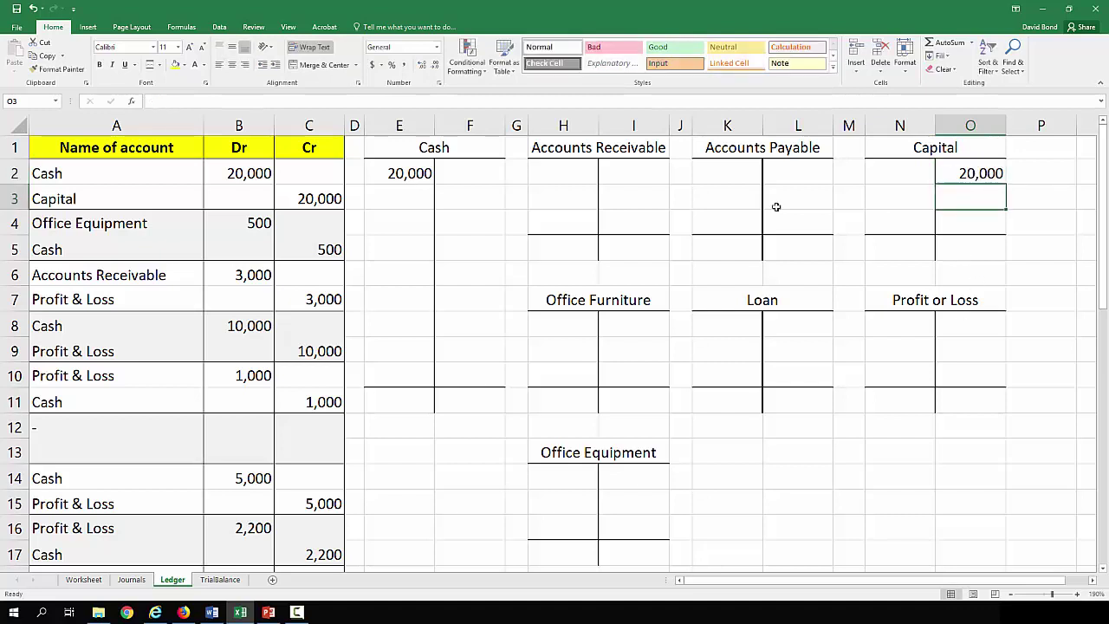
Post 500 as an Office Equipment debit and a Cash credit.
click(264, 227)
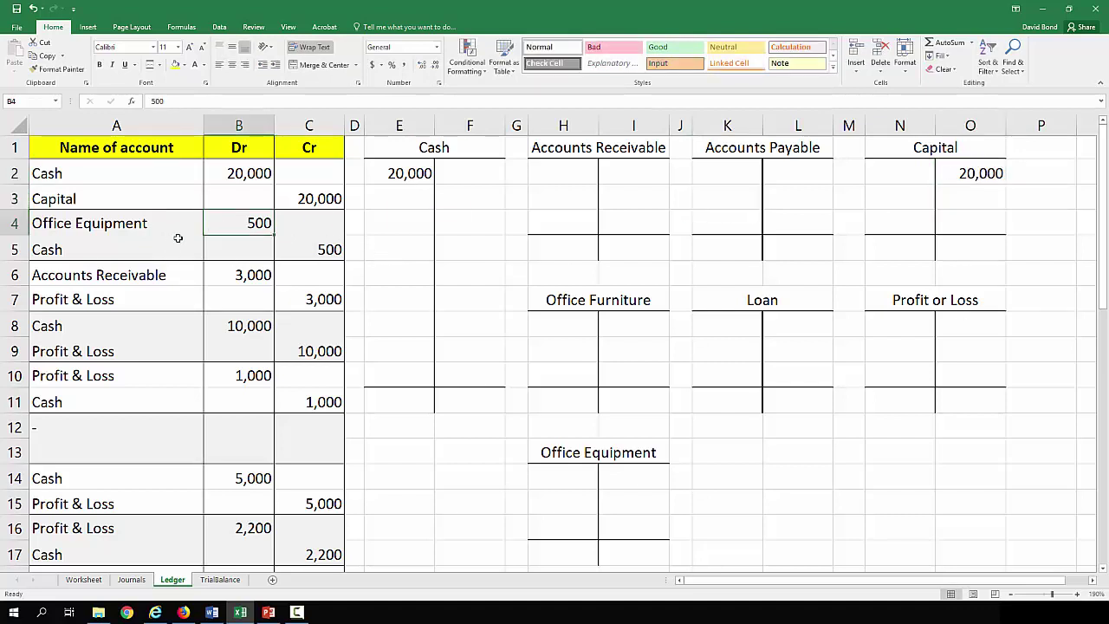
click(561, 478)
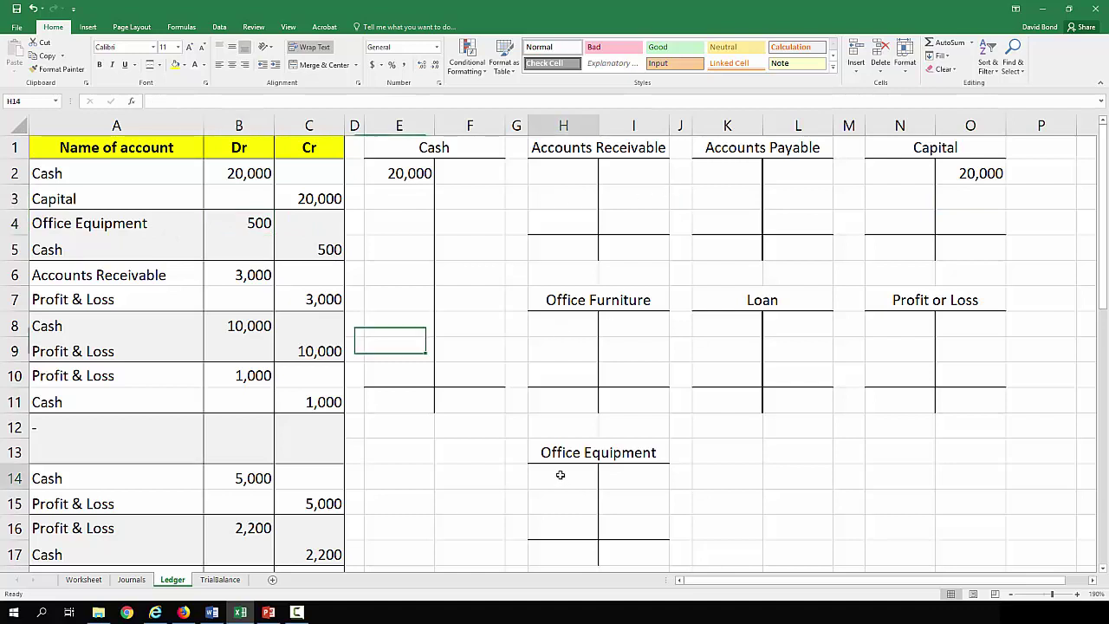
text(500)
key(Return)
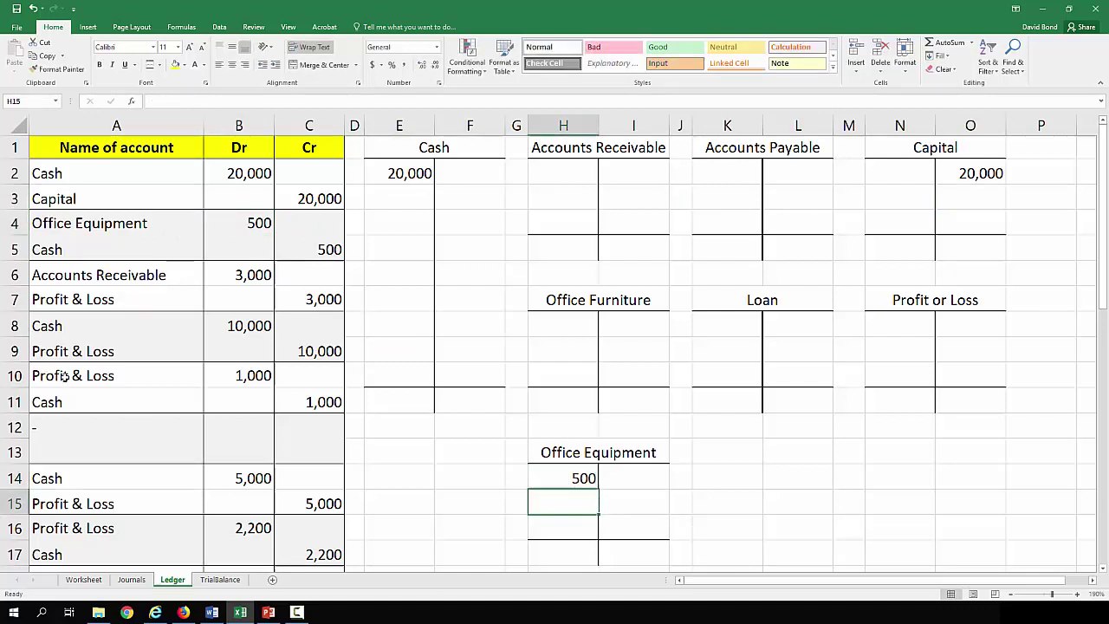
click(483, 173)
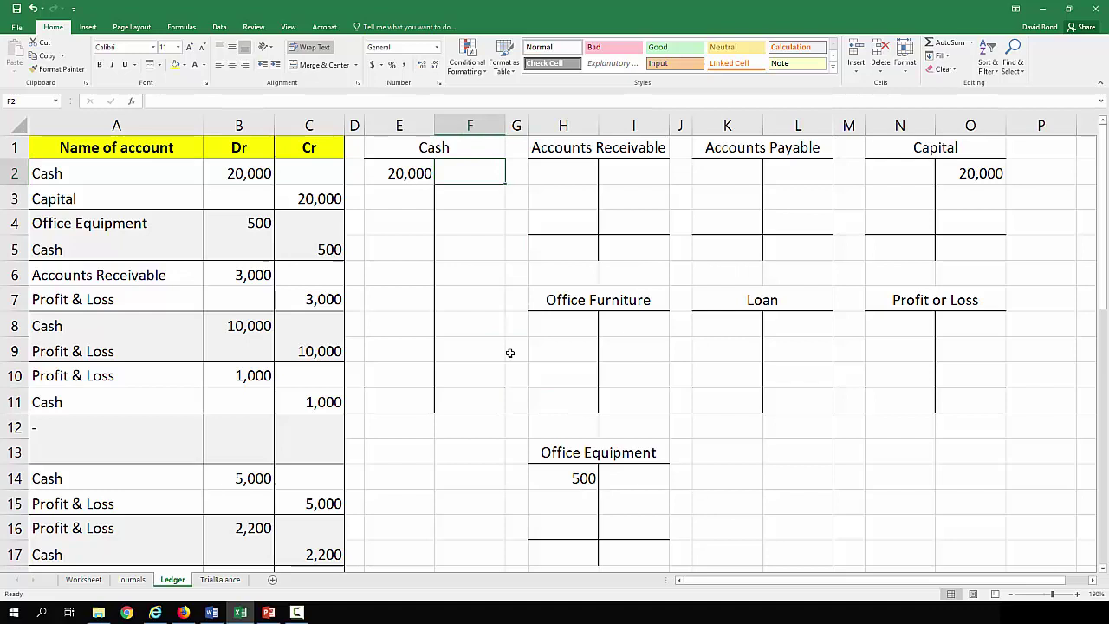
text(500)
key(Return)
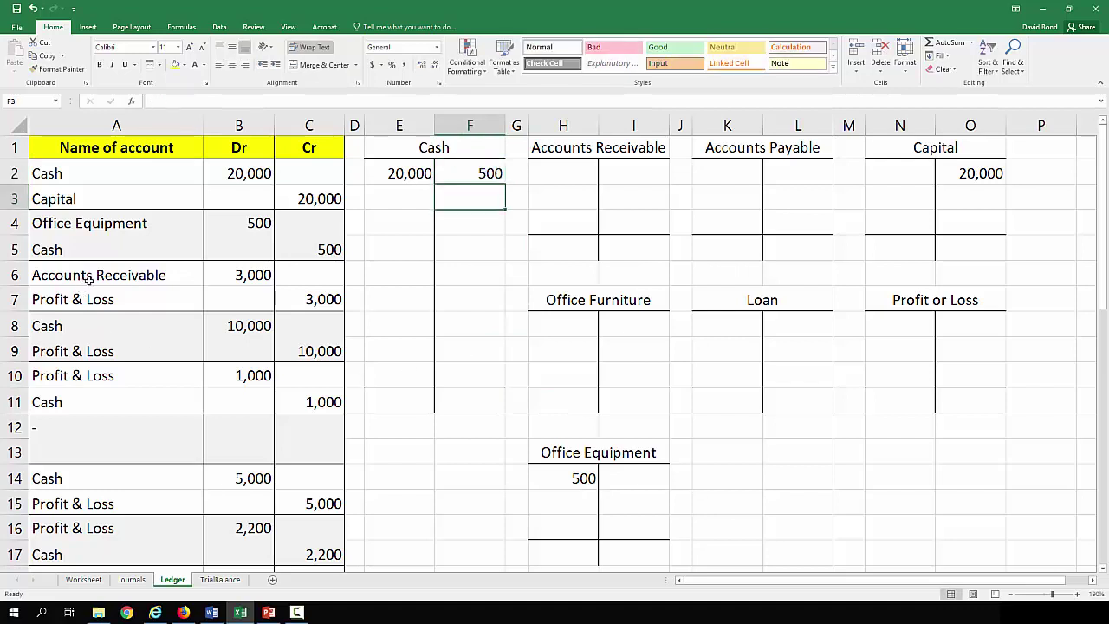
Post 3,000 as an Accounts Receivable debit and a Profit or Loss credit.
click(565, 175)
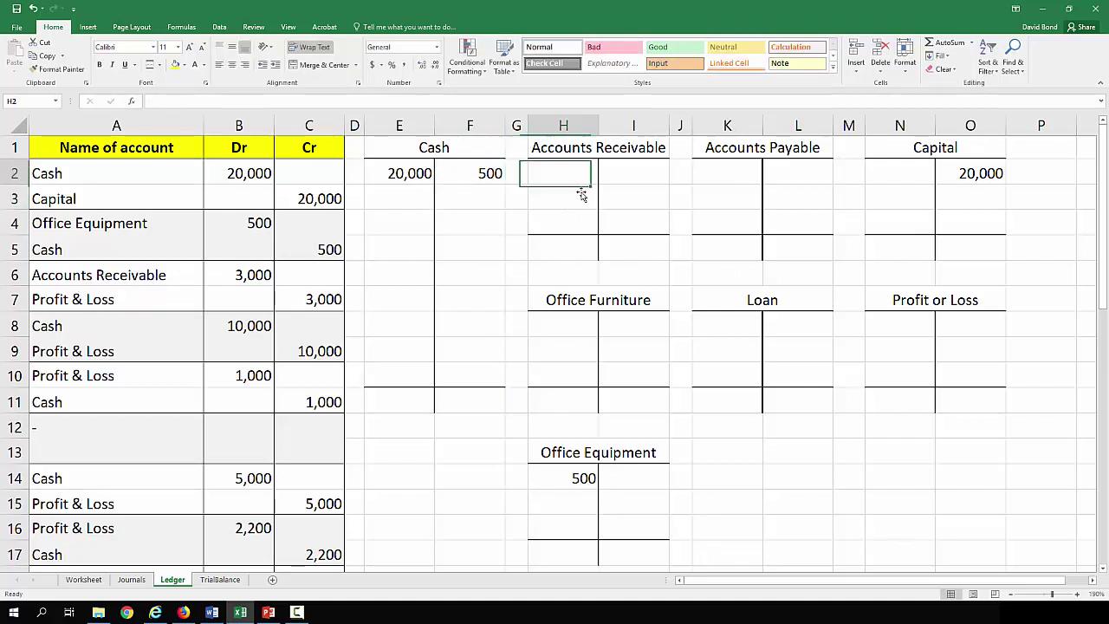
text(3,000)
key(Return)
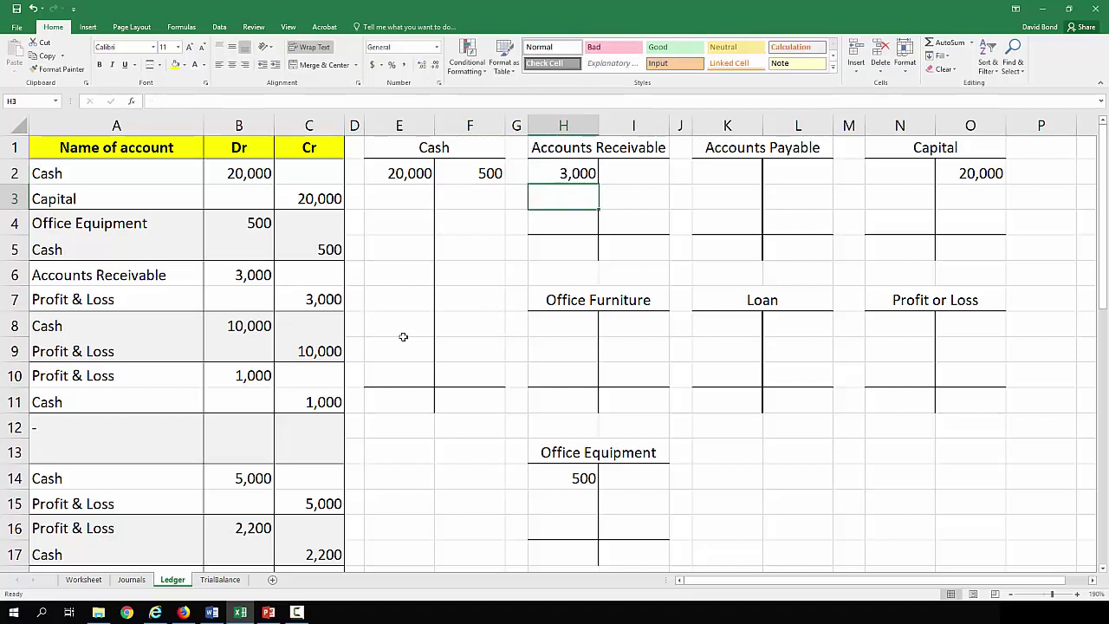
click(316, 295)
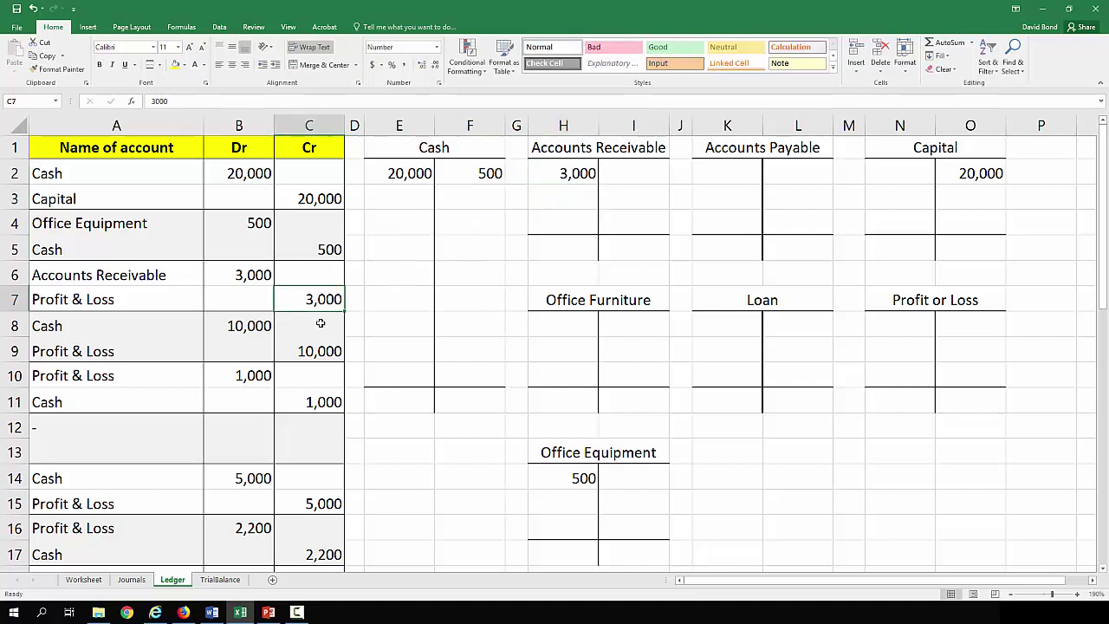
click(949, 323)
text(3,000)
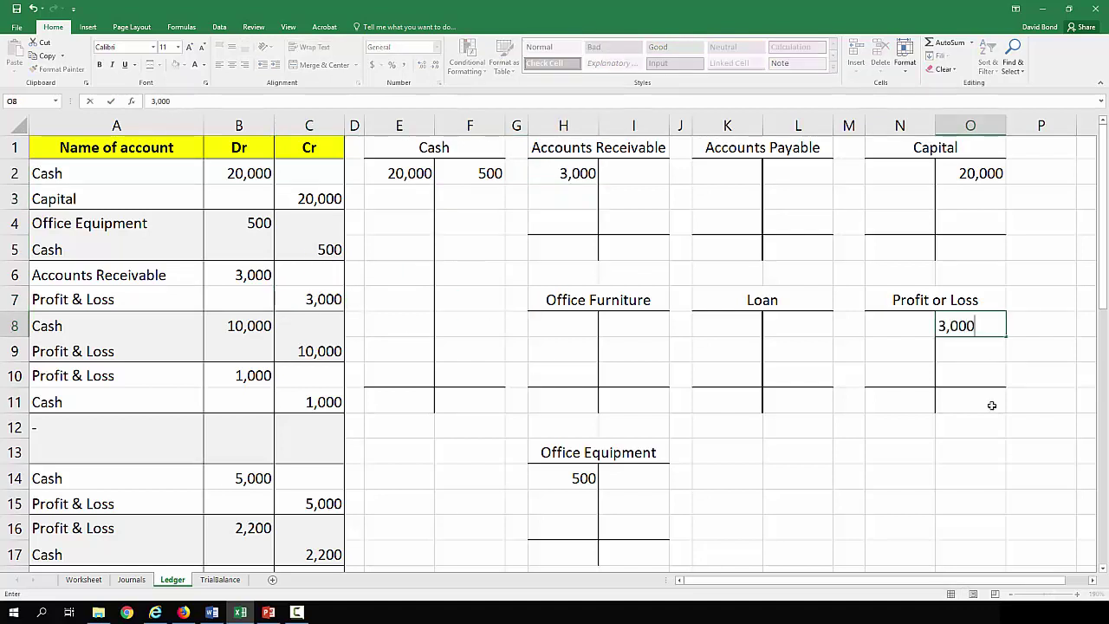
key(Return)
click(144, 377)
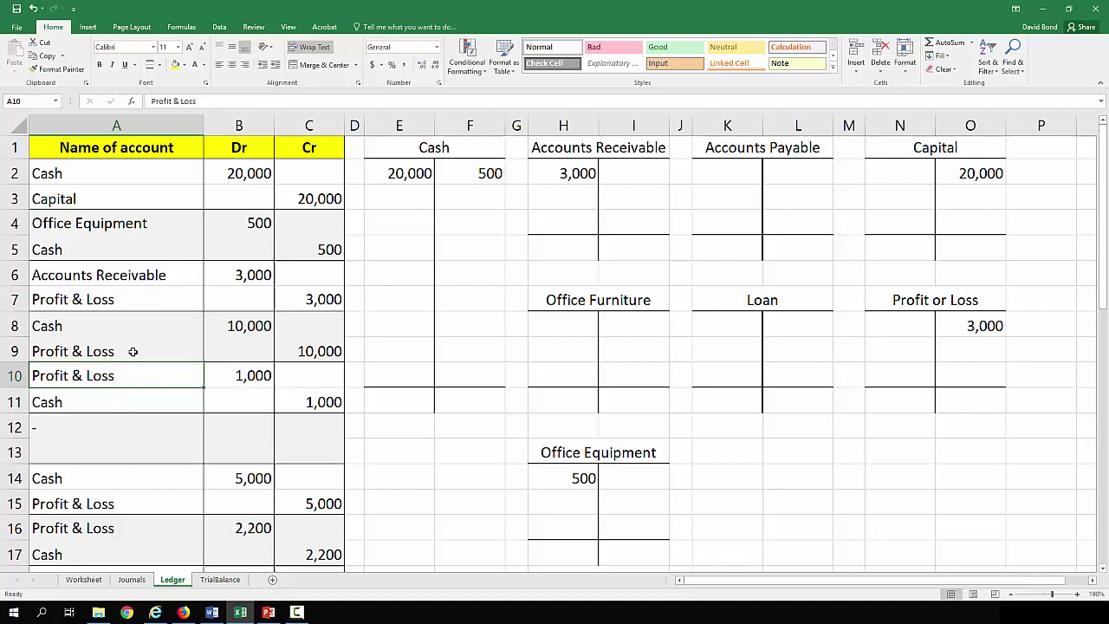
Post 10,000 as a Cash debit and a Profit or Loss credit.
click(108, 327)
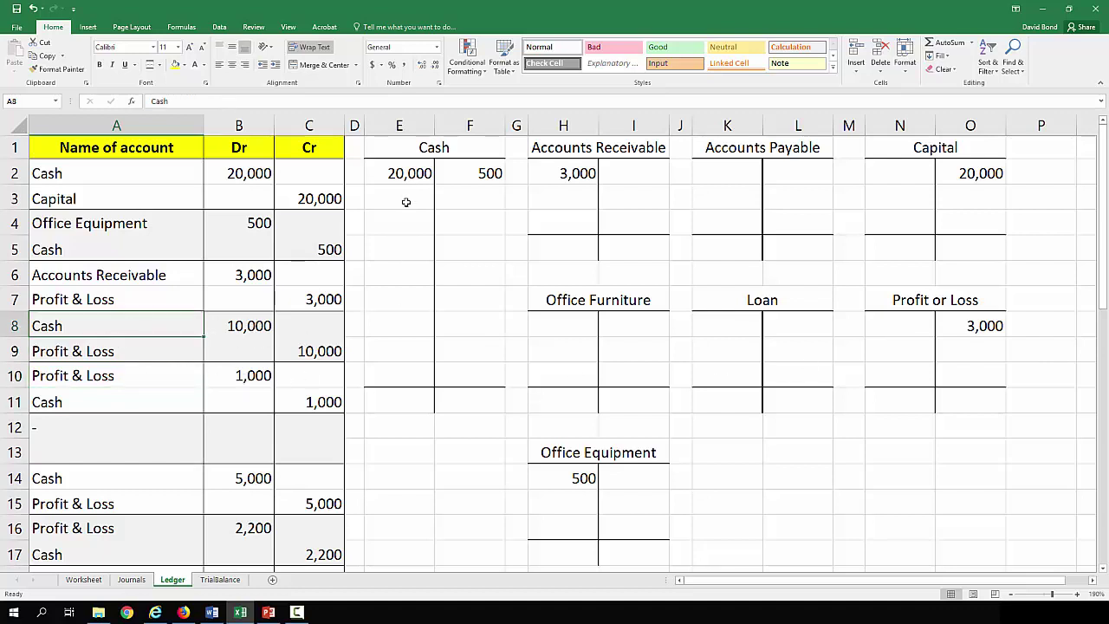
double_click(404, 200)
text(10,000)
key(Return)
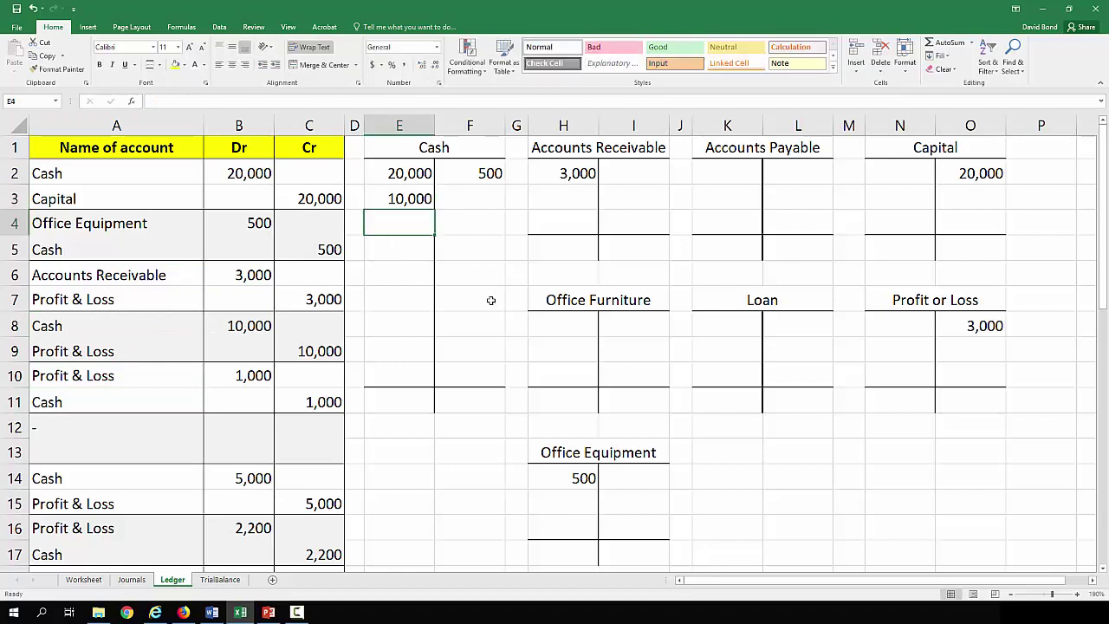
click(108, 351)
click(314, 347)
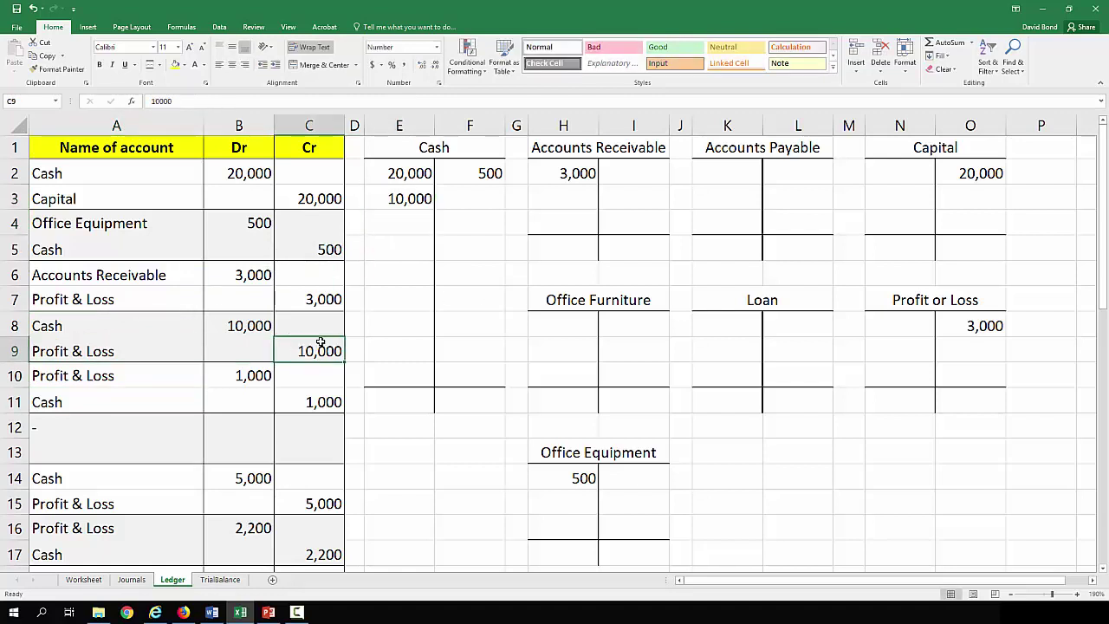
click(988, 346)
text(20)
key(BackSpace)
key(BackSpace)
text(10,000)
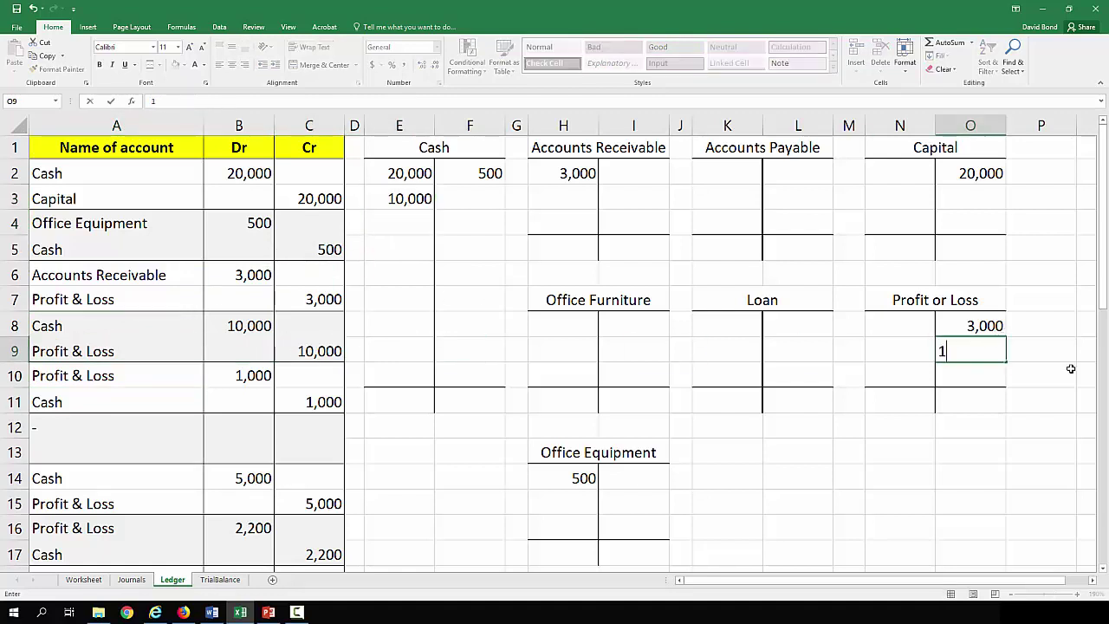
key(Return)
Post 1,000 as a Profit or Loss debit and a Cash credit.
click(161, 370)
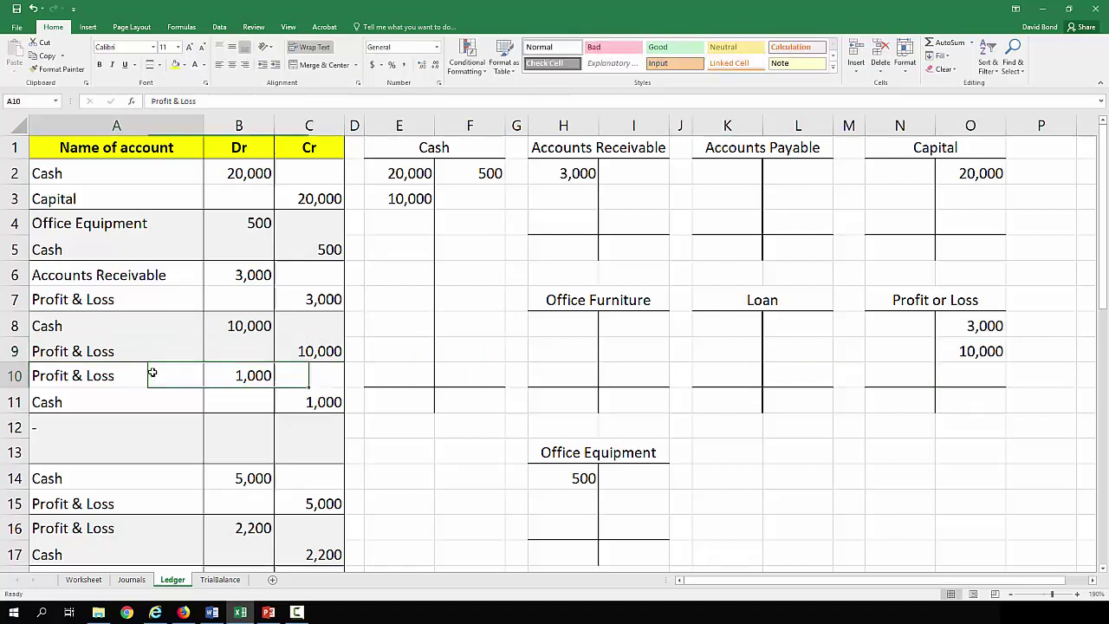
click(910, 334)
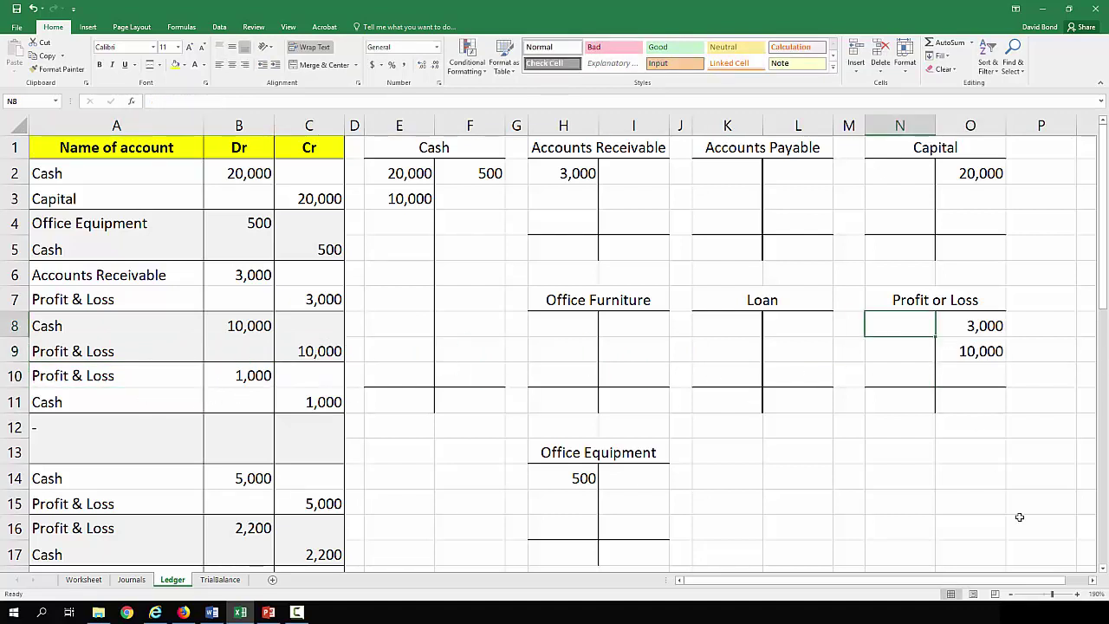
text(1,000)
key(Return)
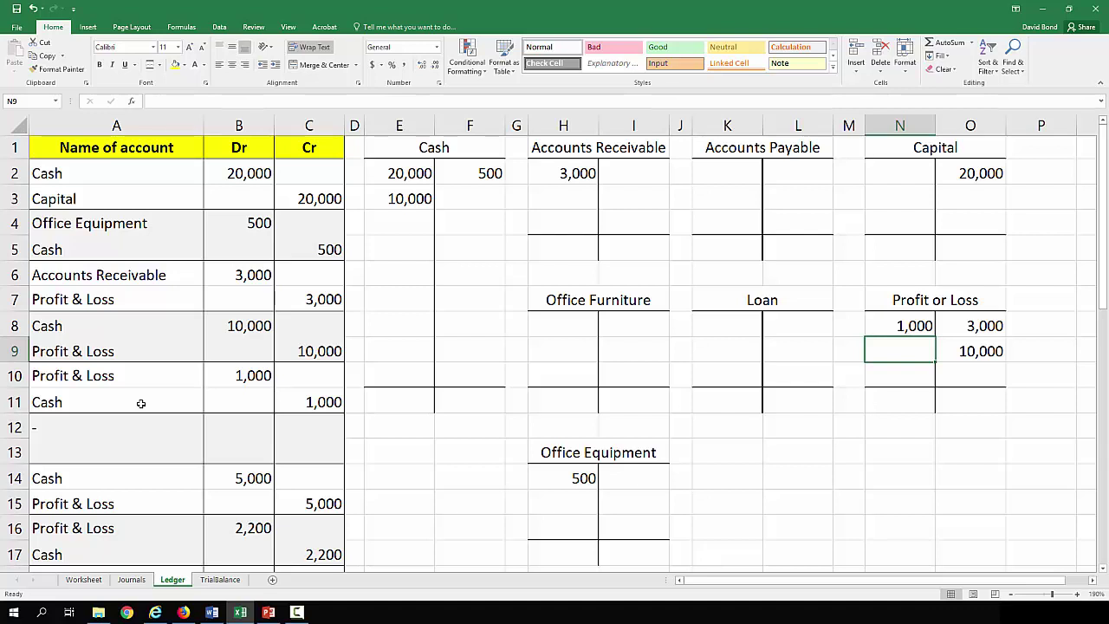
click(140, 403)
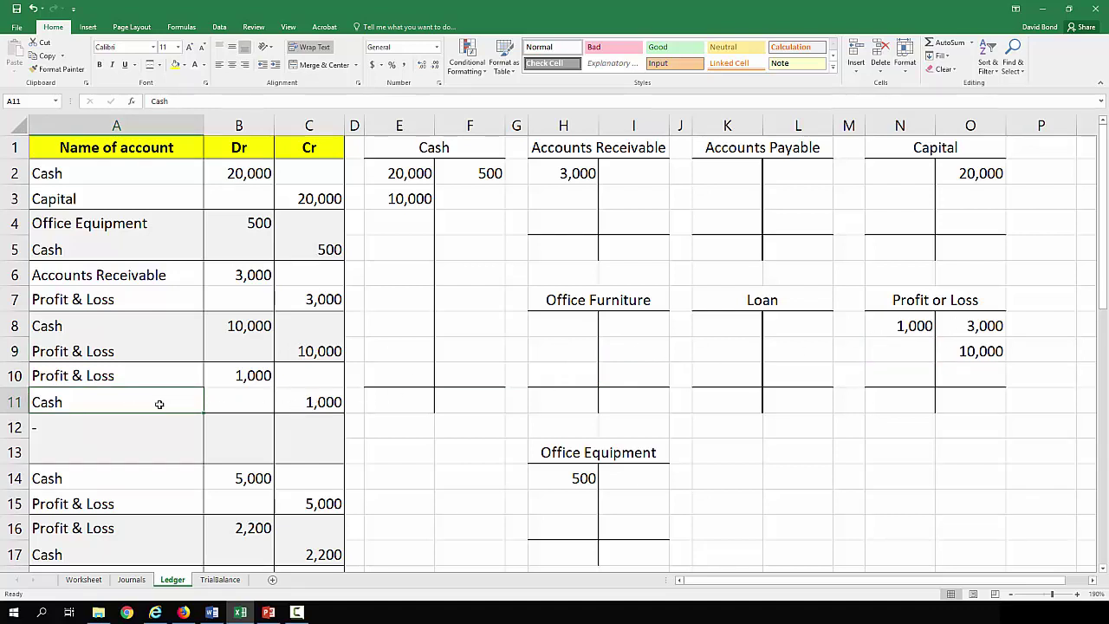
click(337, 403)
click(478, 197)
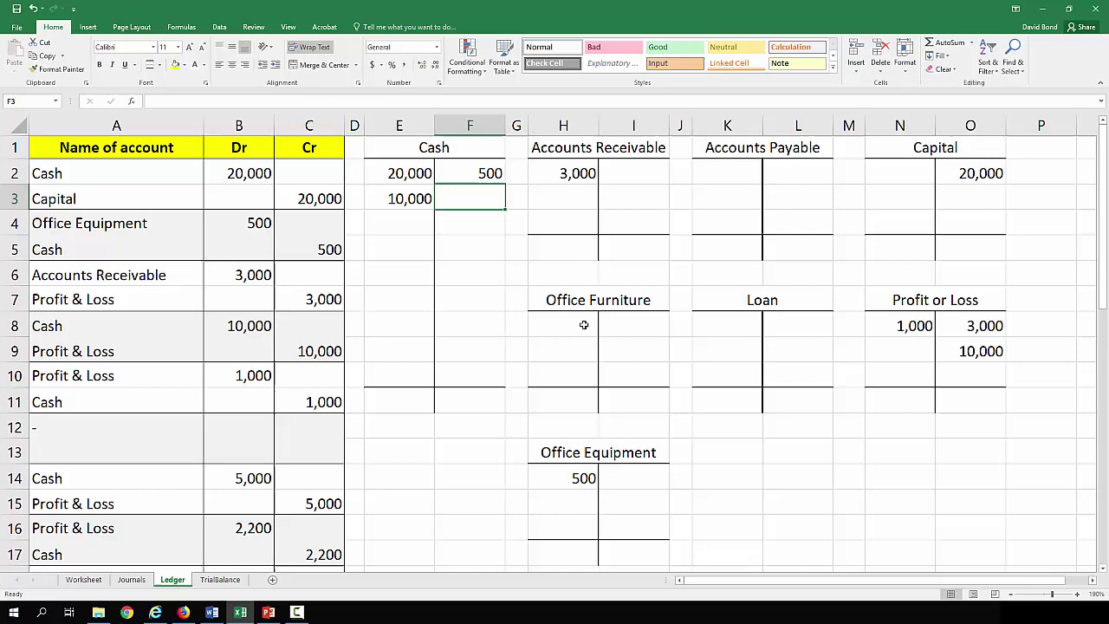
text(1,000)
key(Return)
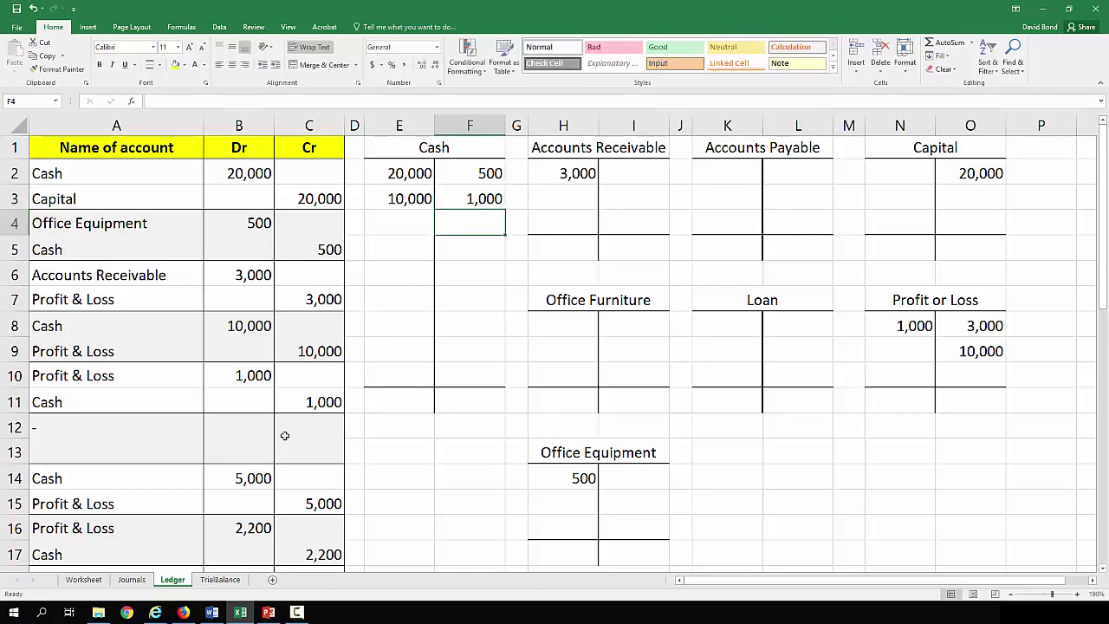
Post 5,000 as a Cash debit and a Profit or Loss credit.
click(234, 476)
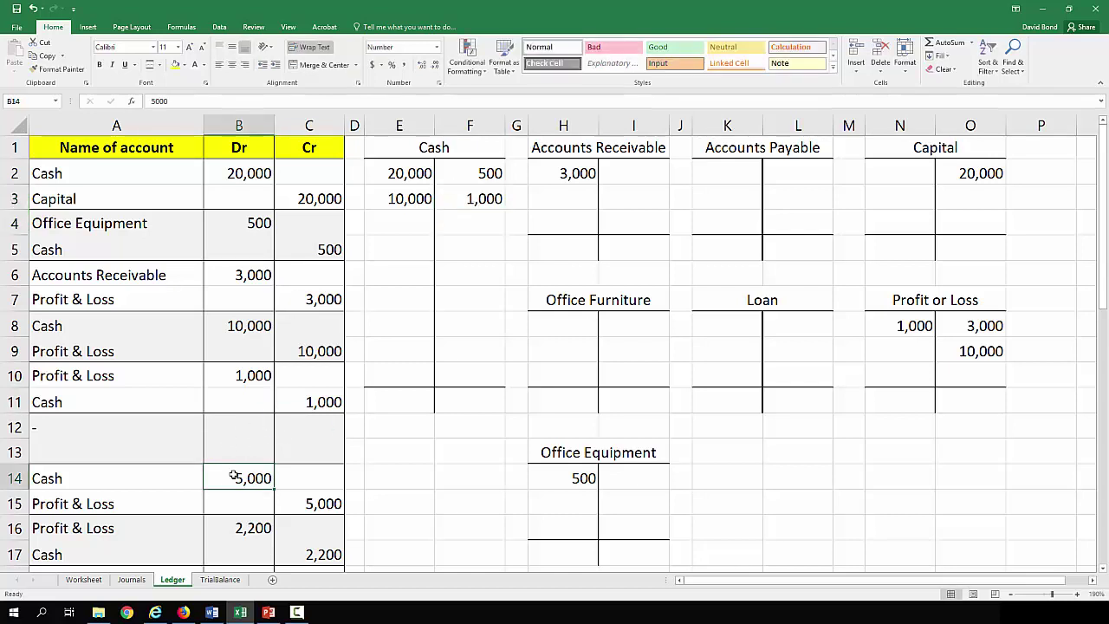
click(427, 217)
text(5,000)
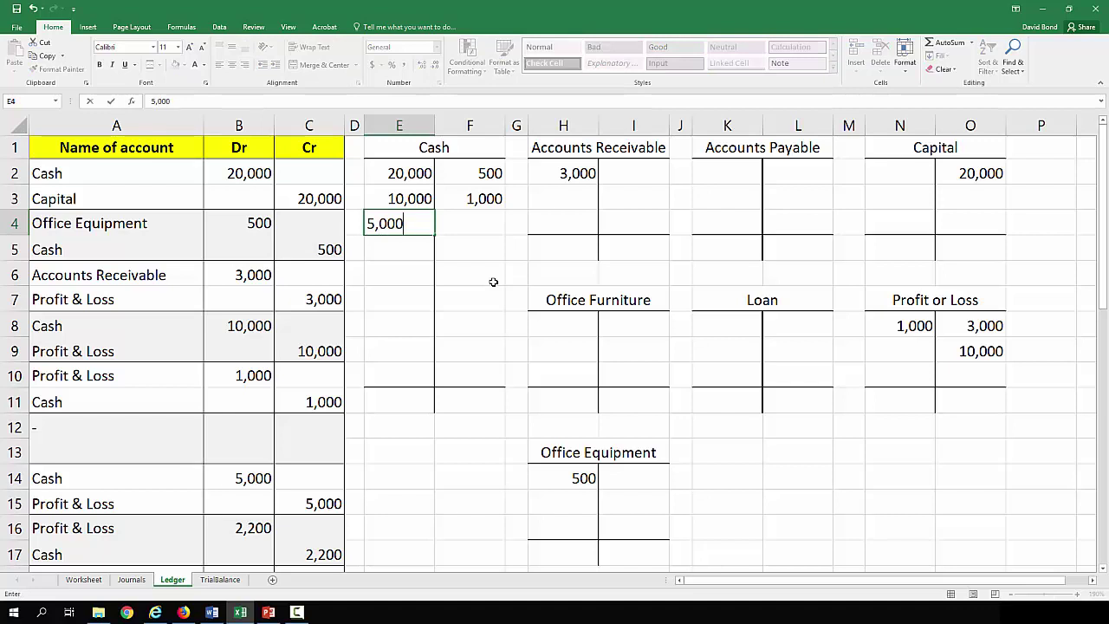
key(Return)
click(70, 500)
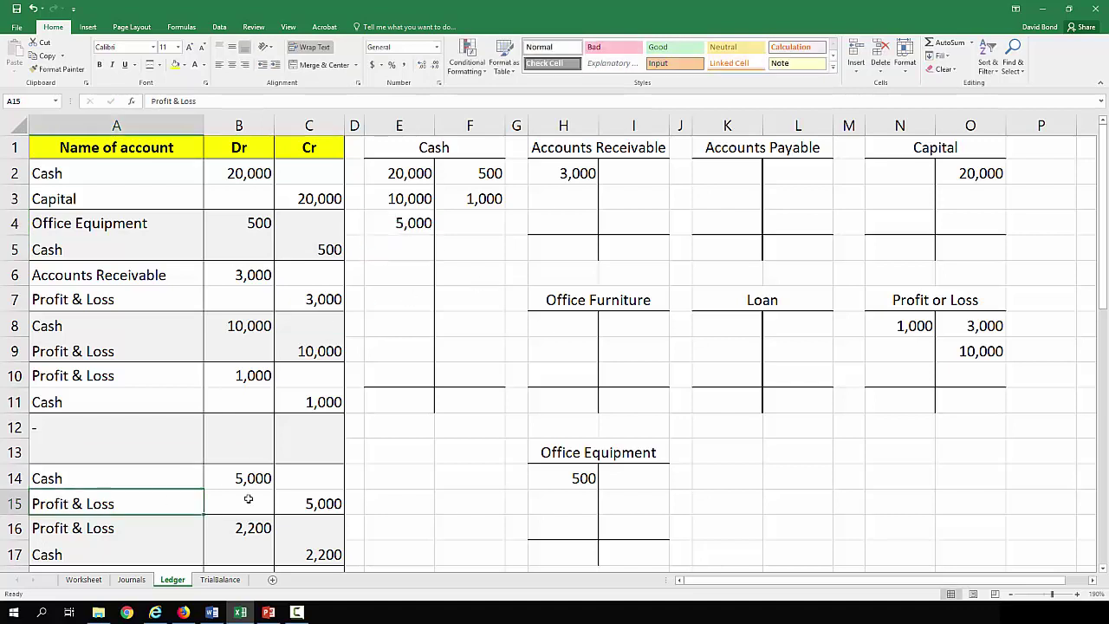
click(289, 501)
click(957, 370)
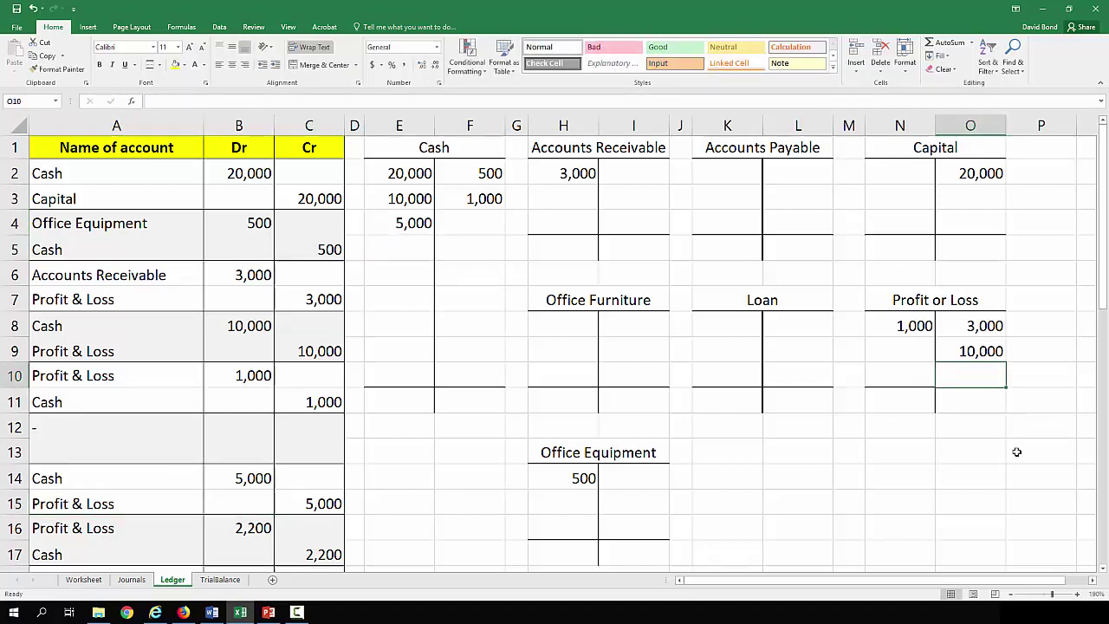
text(5,000)
key(Return)
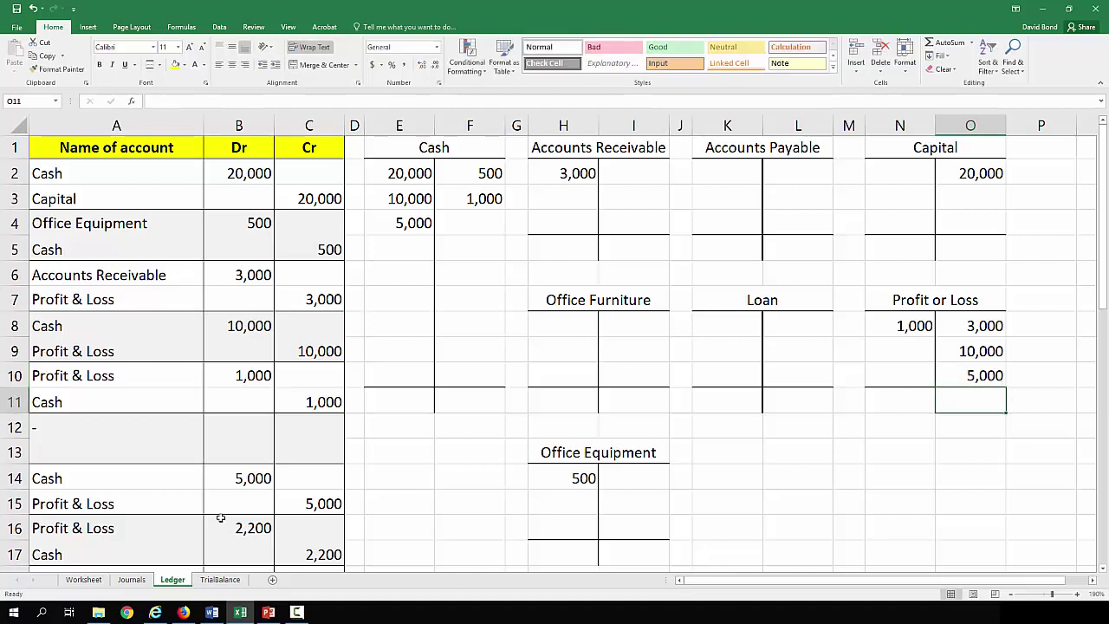
Post 2,200 as a Profit or Loss debit and a Cash credit.
click(139, 521)
click(228, 524)
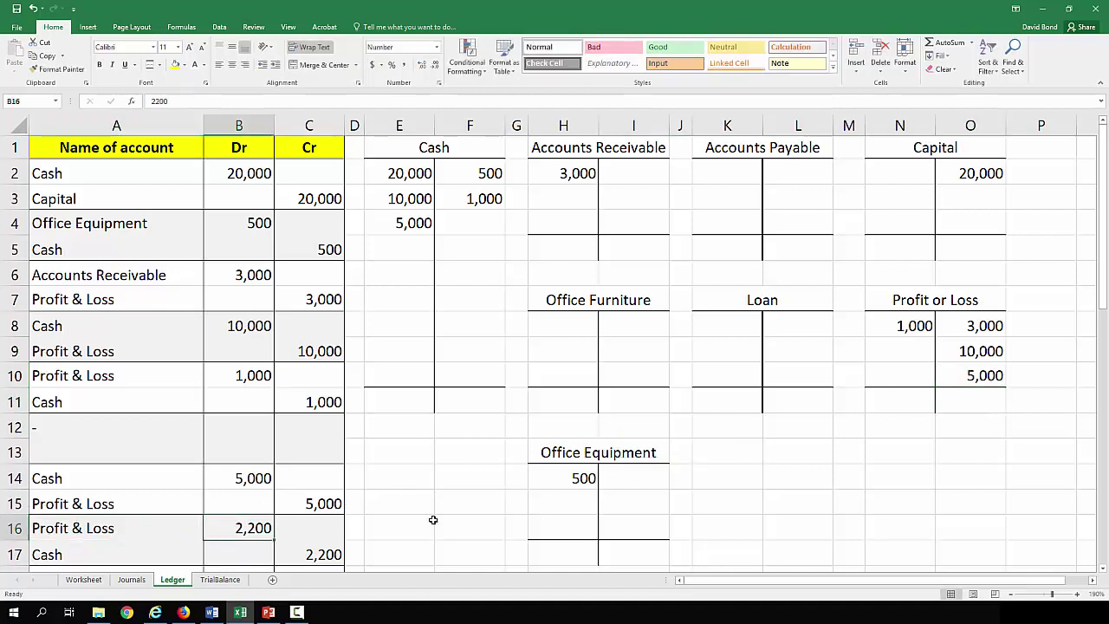
click(887, 357)
text(2)
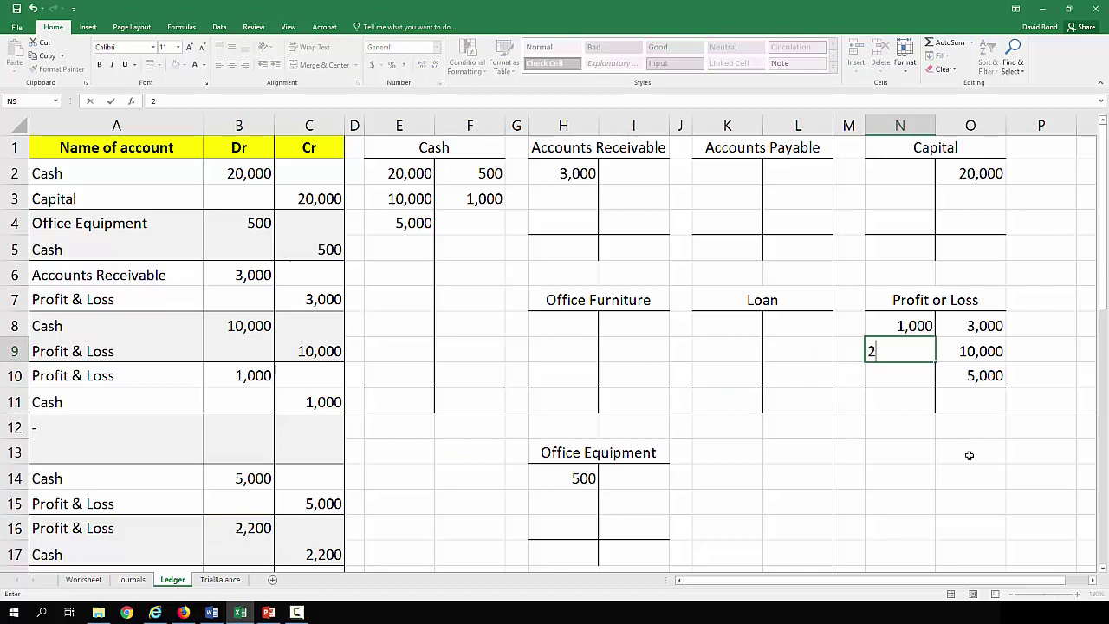
text(,200)
key(Return)
click(126, 553)
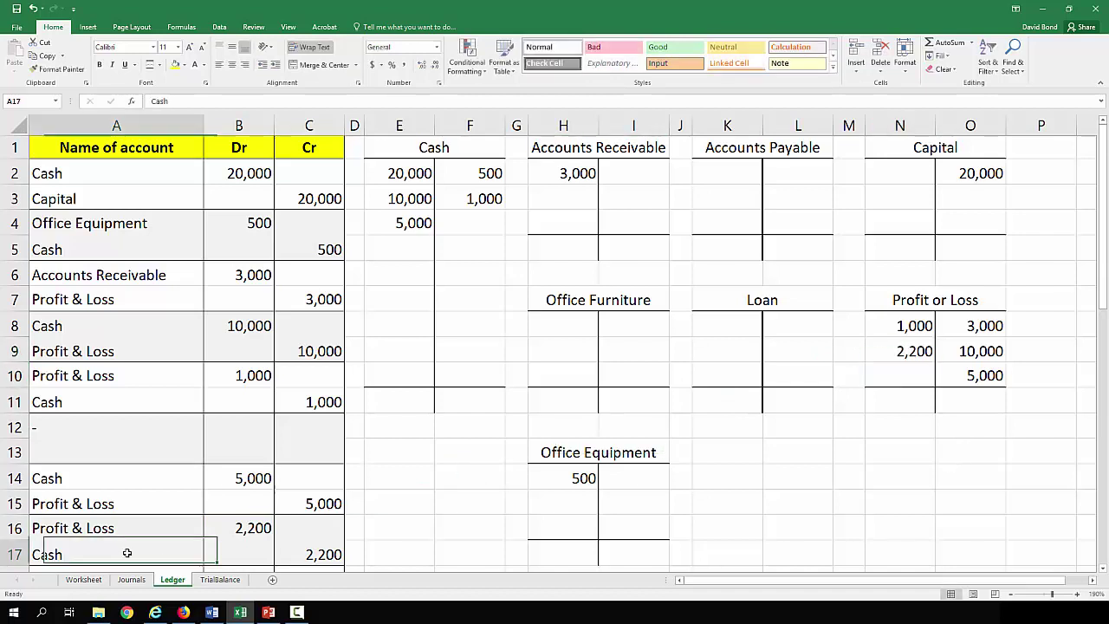
click(316, 552)
click(499, 219)
text(2)
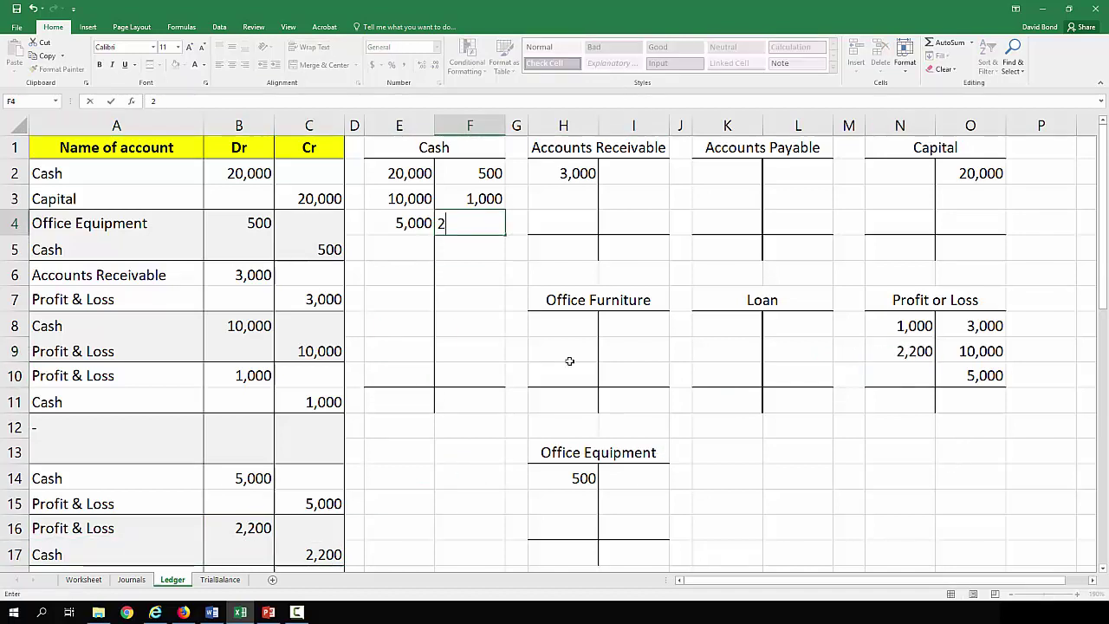
text(,200)
key(Return)
Post 1,800 as an Office Furniture debit and a Cash credit.
click(220, 418)
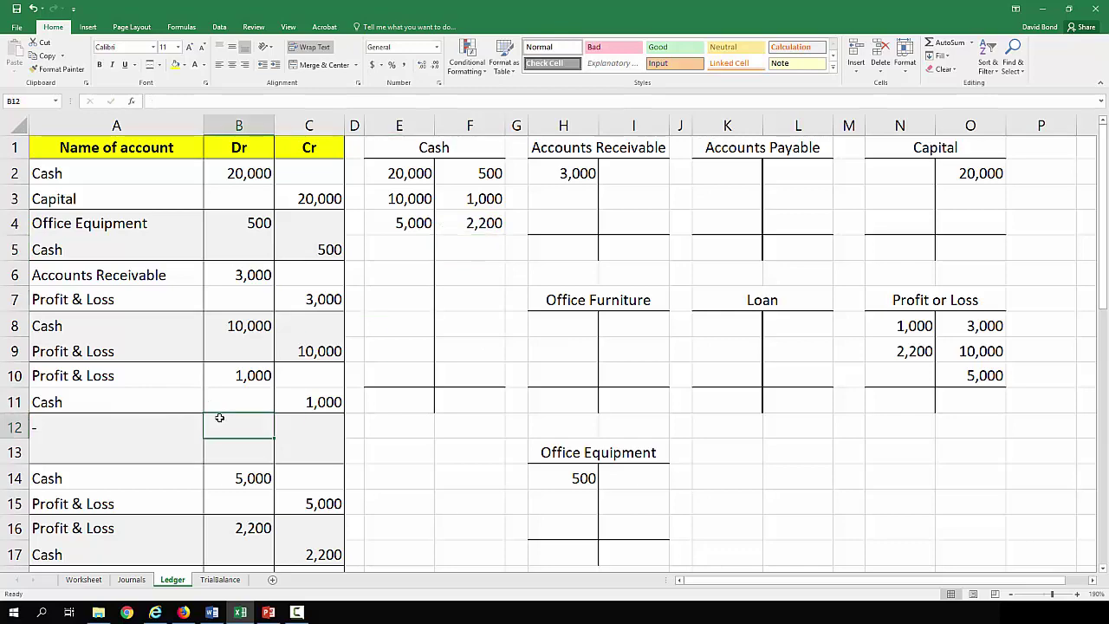
scroll(219, 418, down, 1)
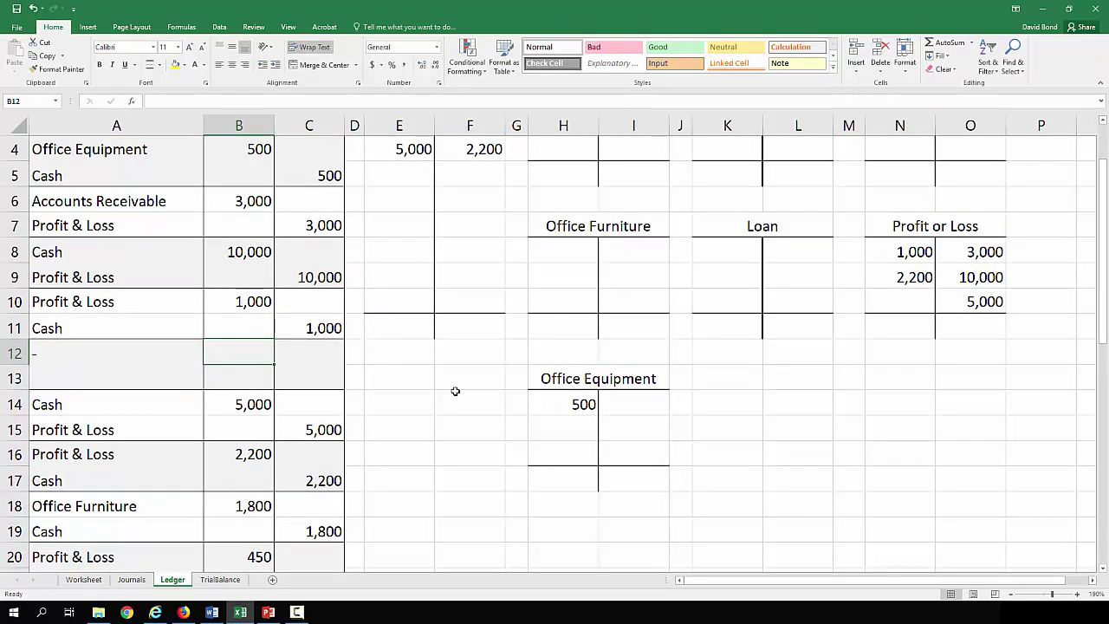
click(567, 249)
text(1,800)
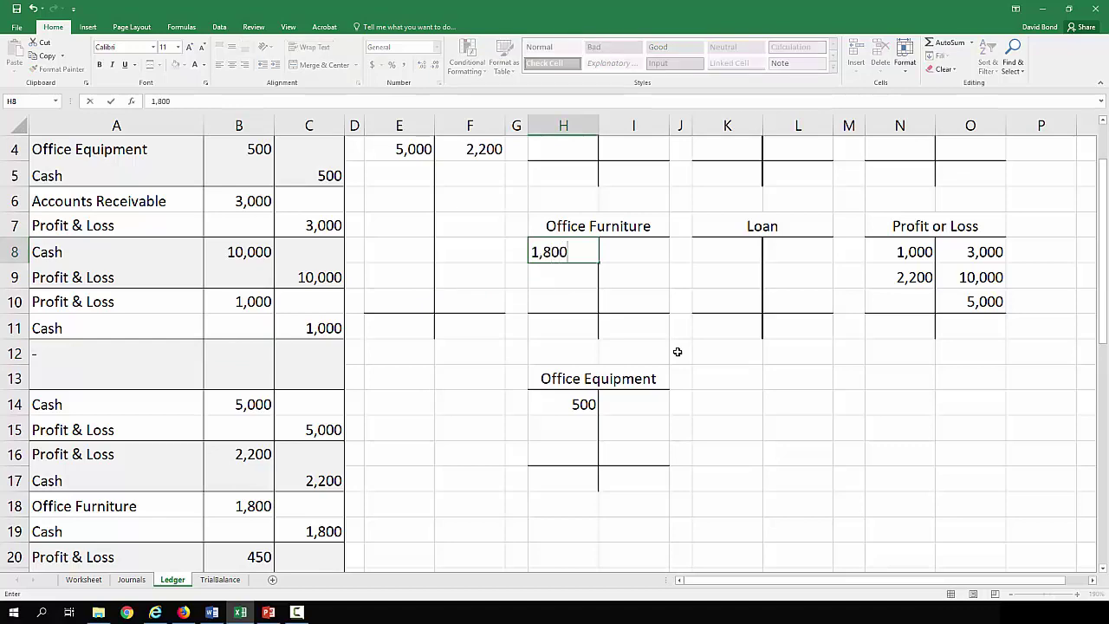
key(Return)
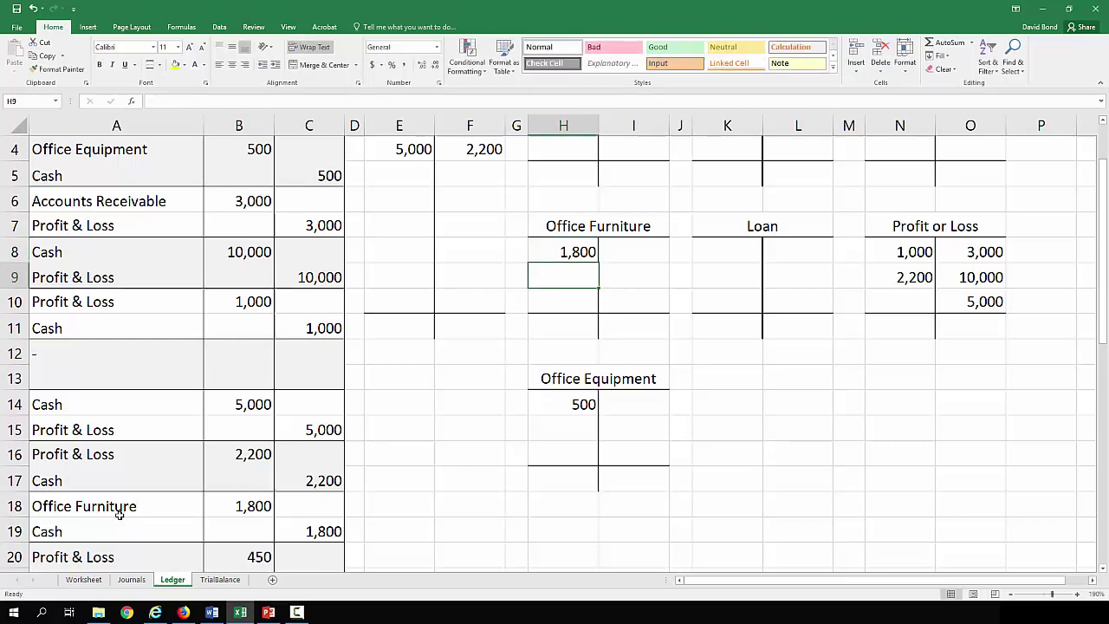
click(117, 507)
click(321, 532)
scroll(407, 379, up, 1)
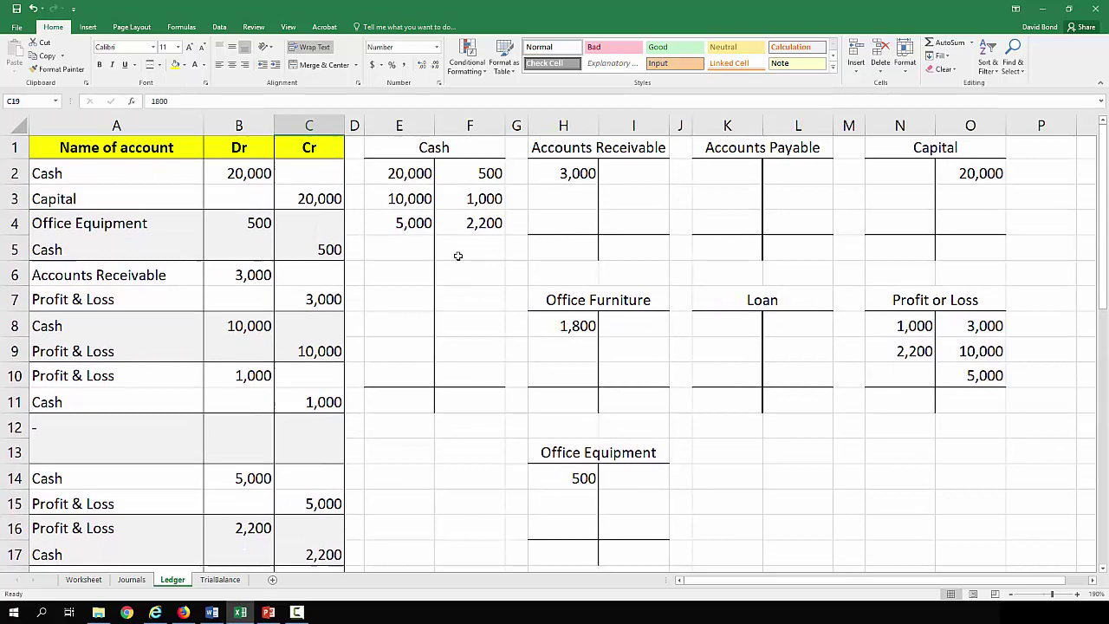
click(456, 255)
text(1,800)
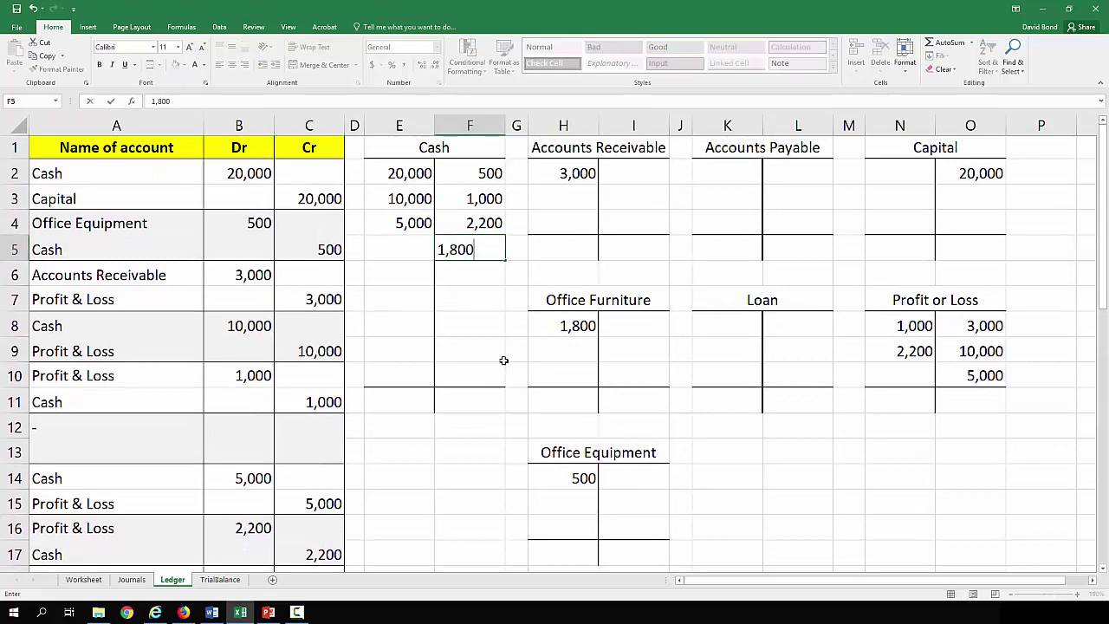
key(Return)
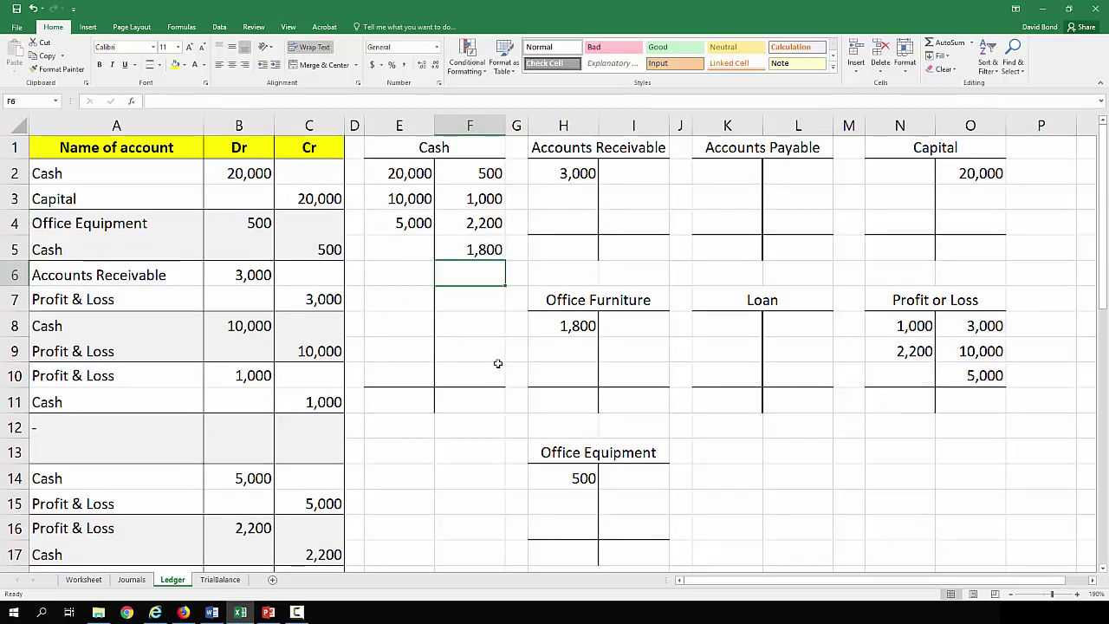
Post 450 as a Profit or Loss debit and a Cash credit.
scroll(498, 363, down, 2)
click(168, 484)
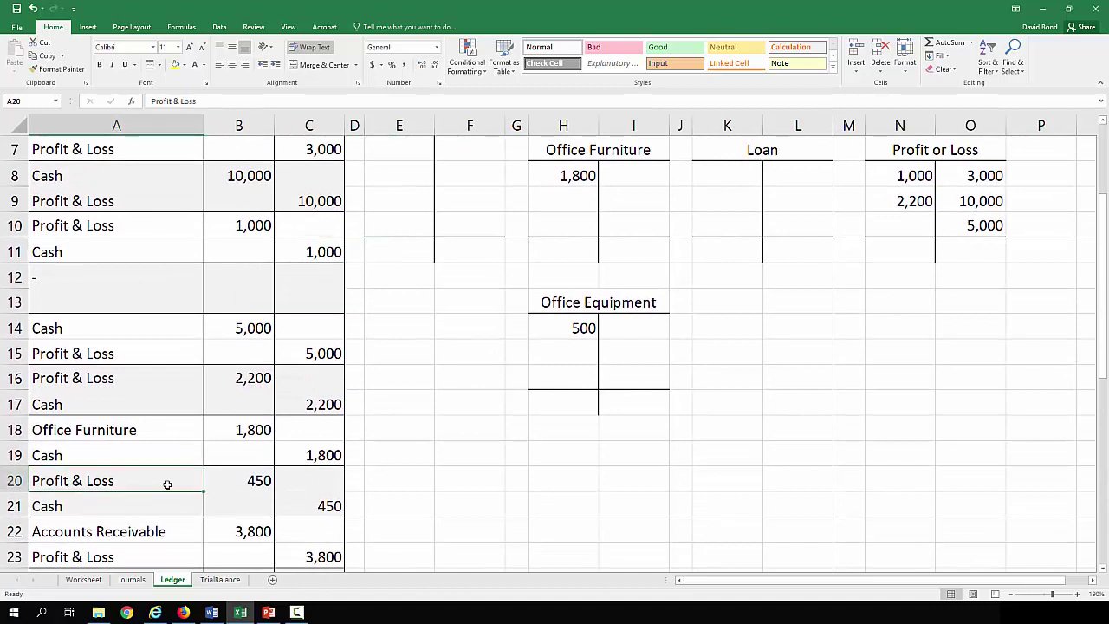
click(213, 482)
click(871, 230)
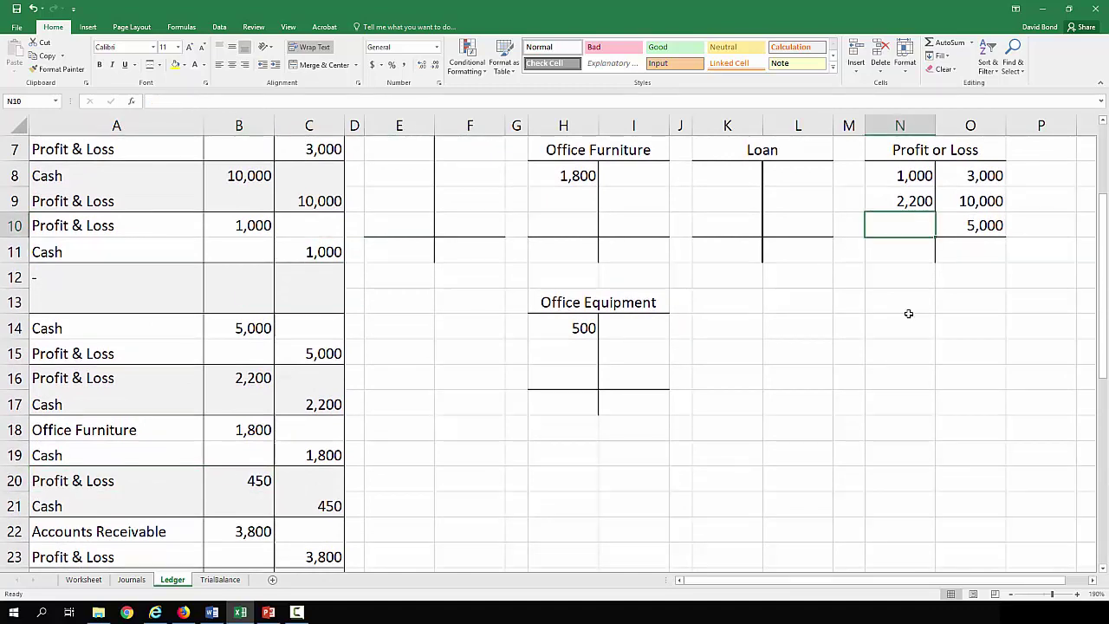
text(450)
key(Return)
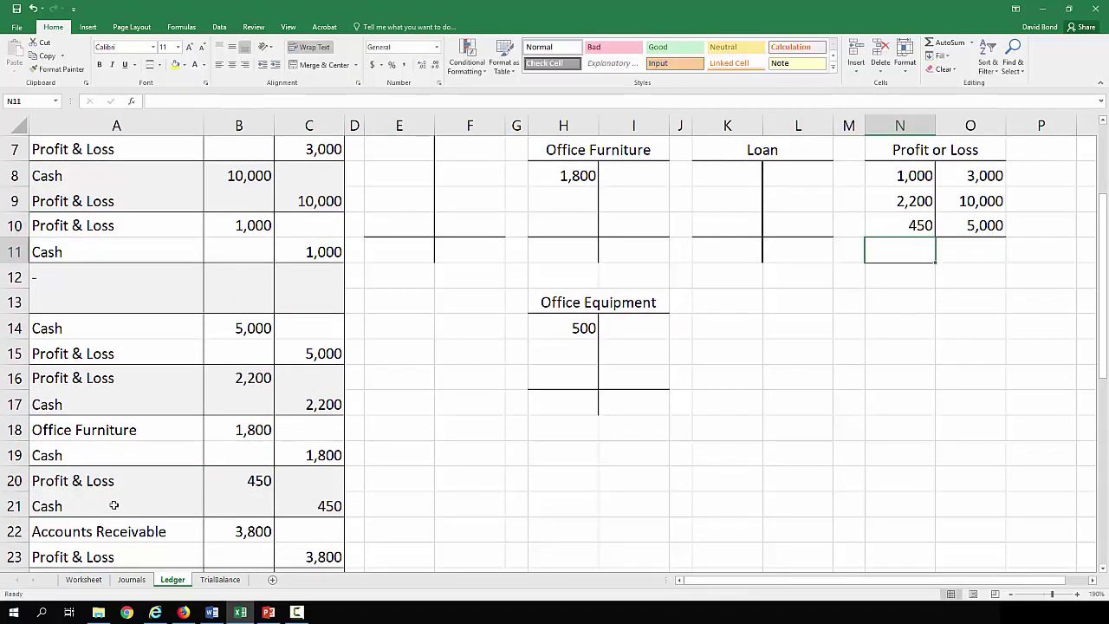
click(113, 505)
click(321, 506)
scroll(417, 471, up, 1)
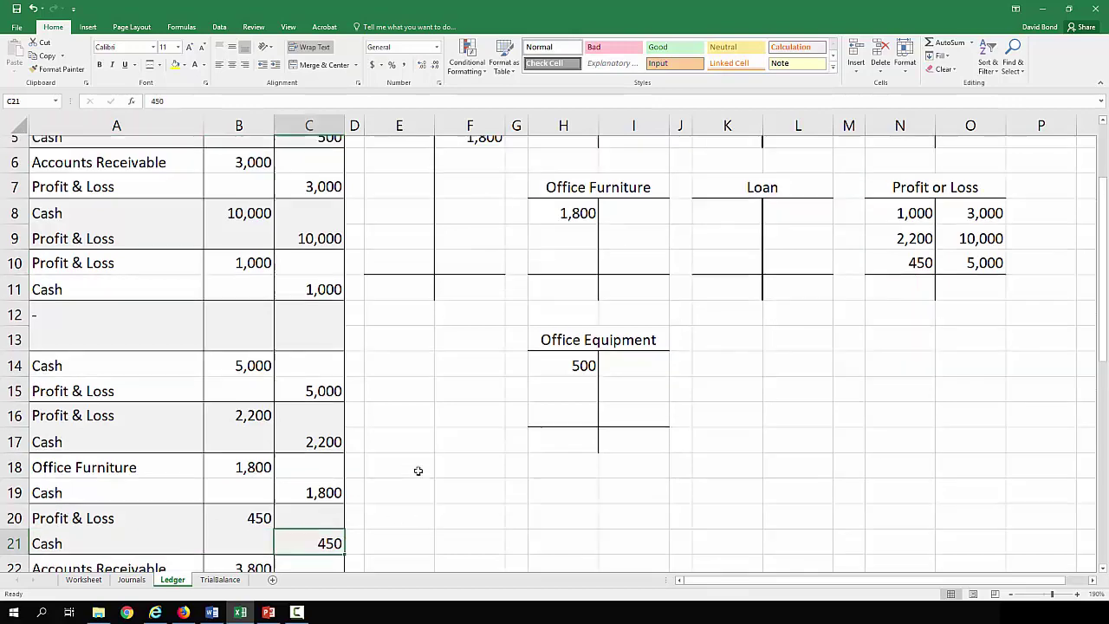
click(470, 205)
text(450)
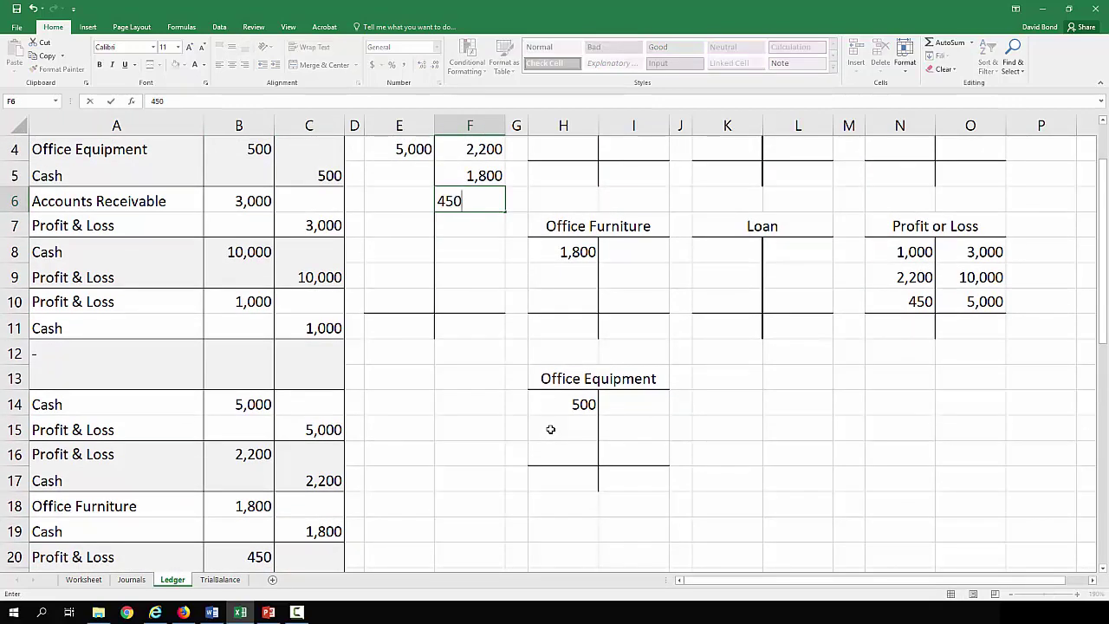
key(Return)
scroll(466, 192, up, 1)
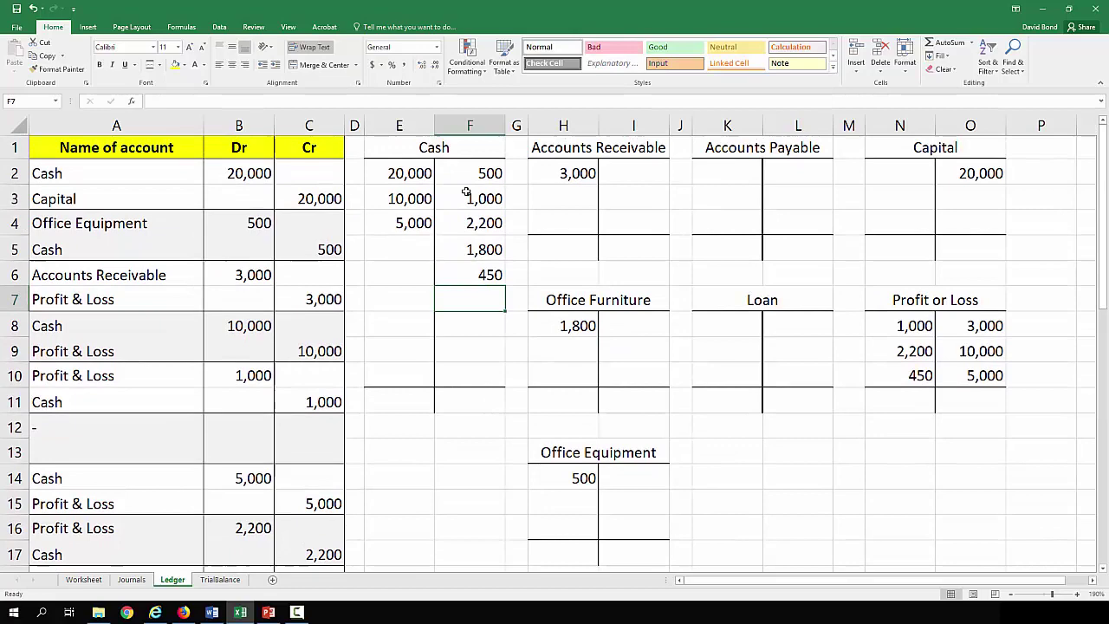
scroll(452, 408, down, 3)
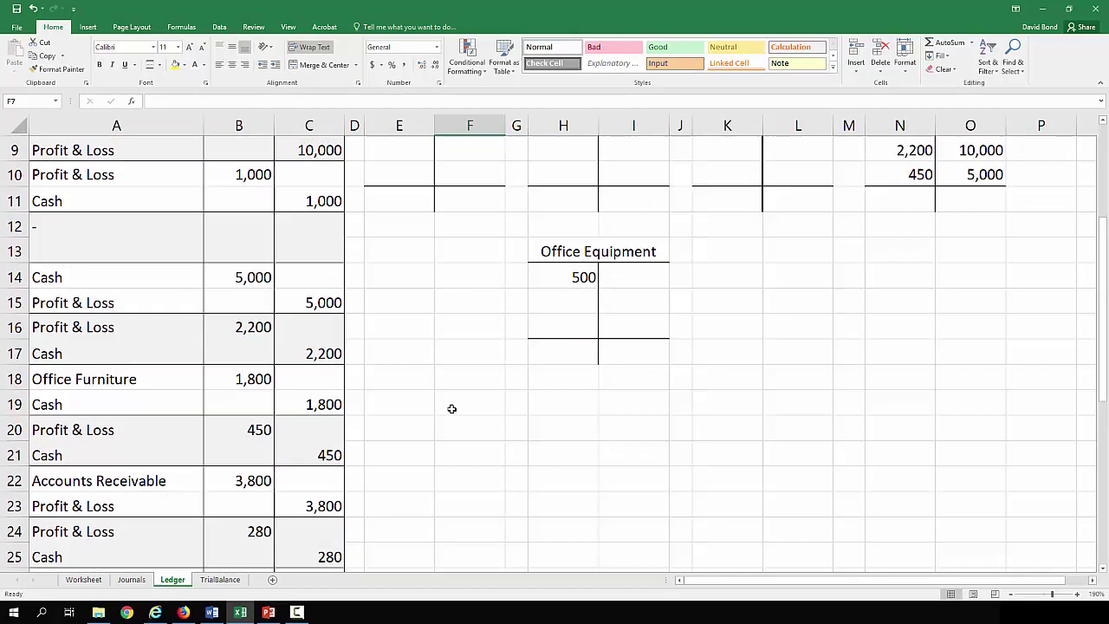
Post the 3,800 entry as an Accounts Receivable debit and a Profit or Loss credit.
click(139, 451)
click(221, 448)
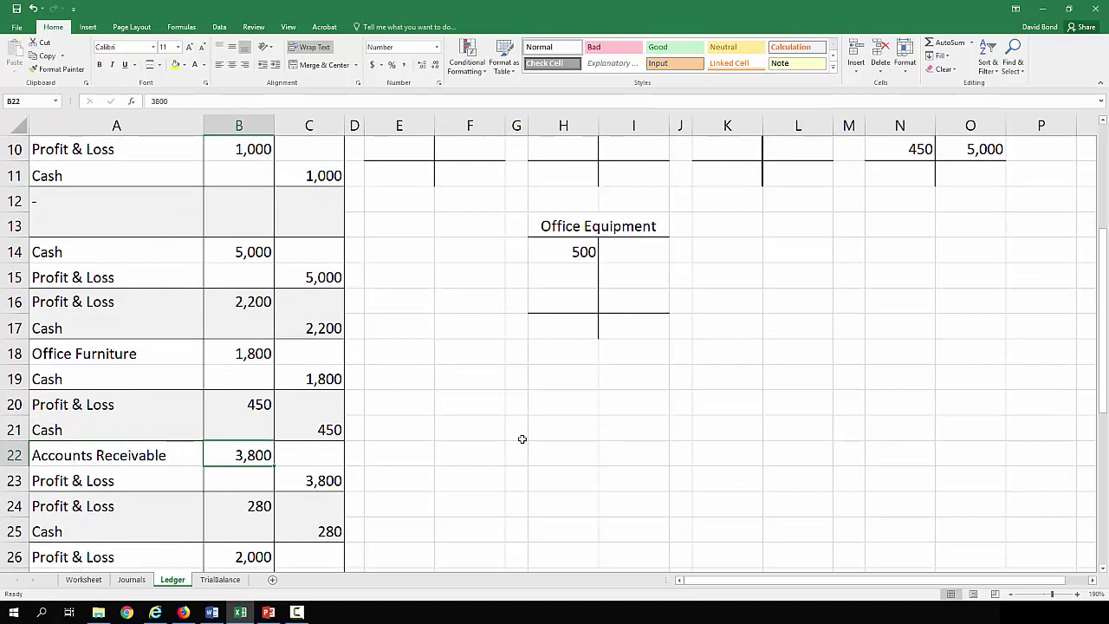
scroll(522, 440, up, 3)
click(585, 201)
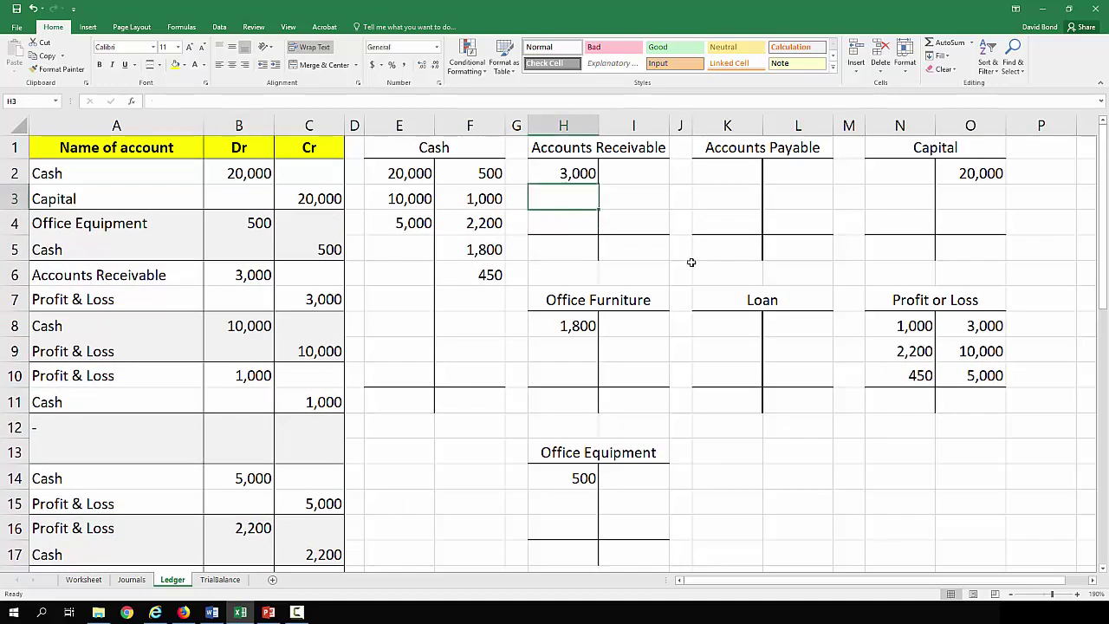
text(3,800)
key(Return)
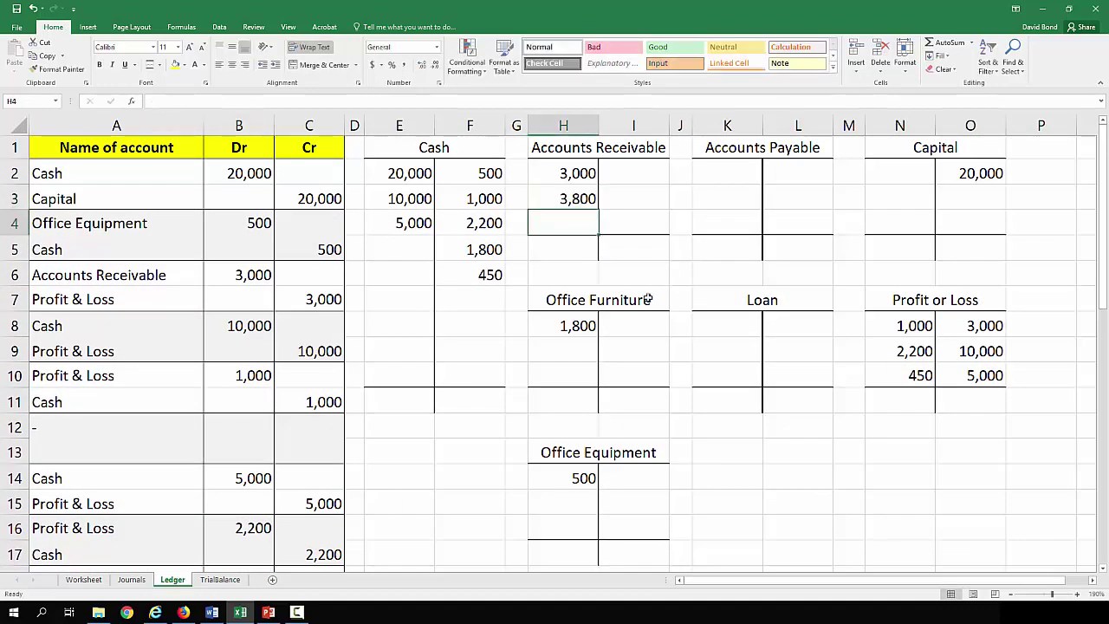
scroll(457, 429, down, 5)
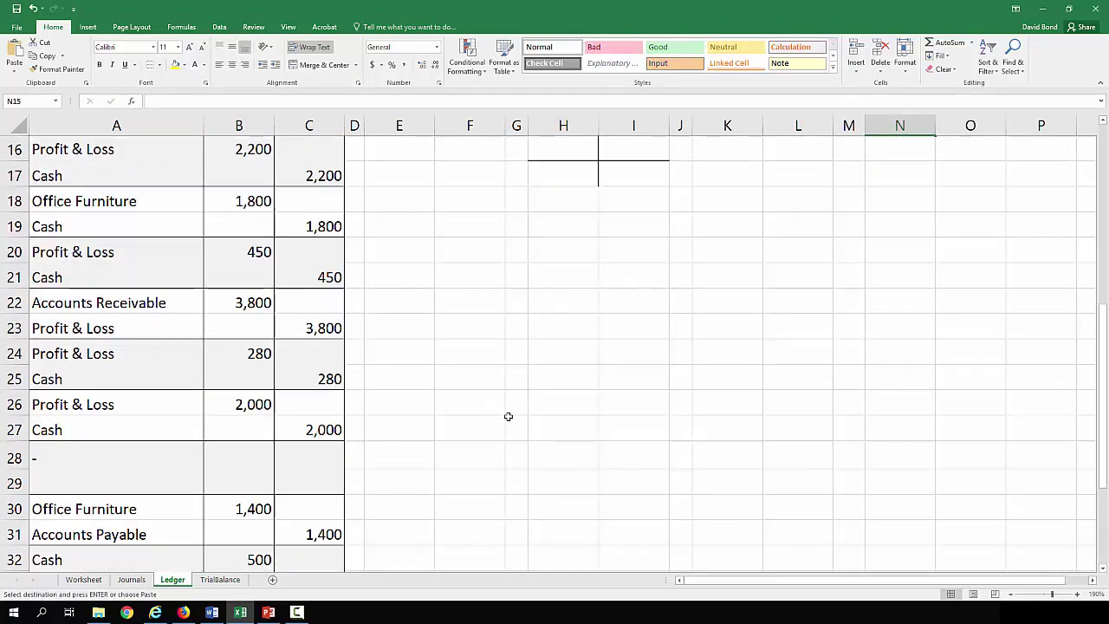
click(327, 328)
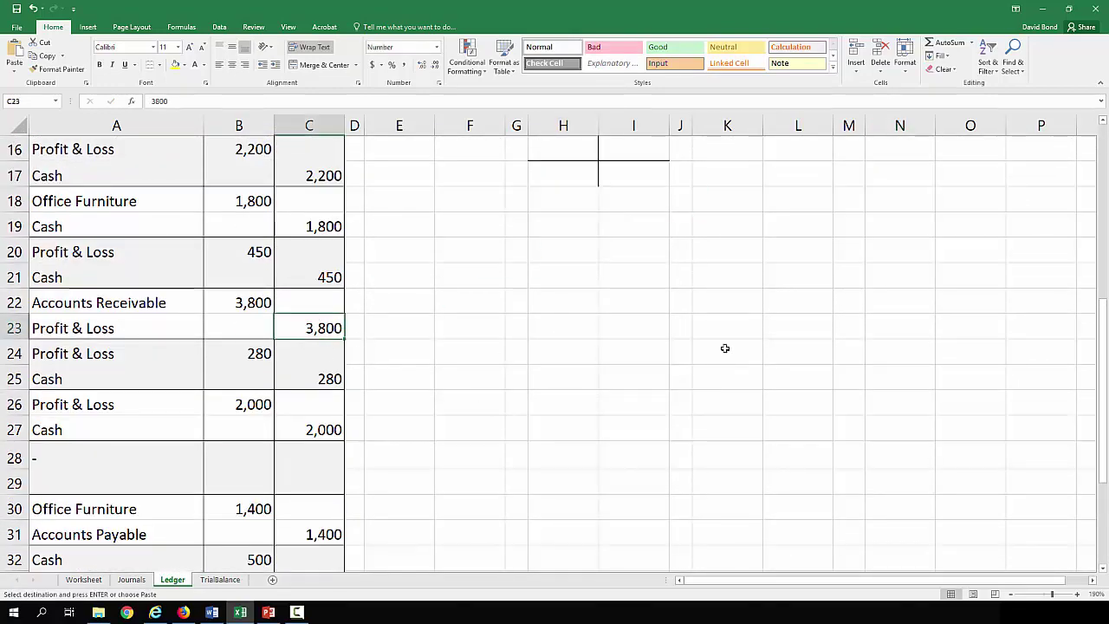
scroll(725, 348, up, 4)
click(975, 328)
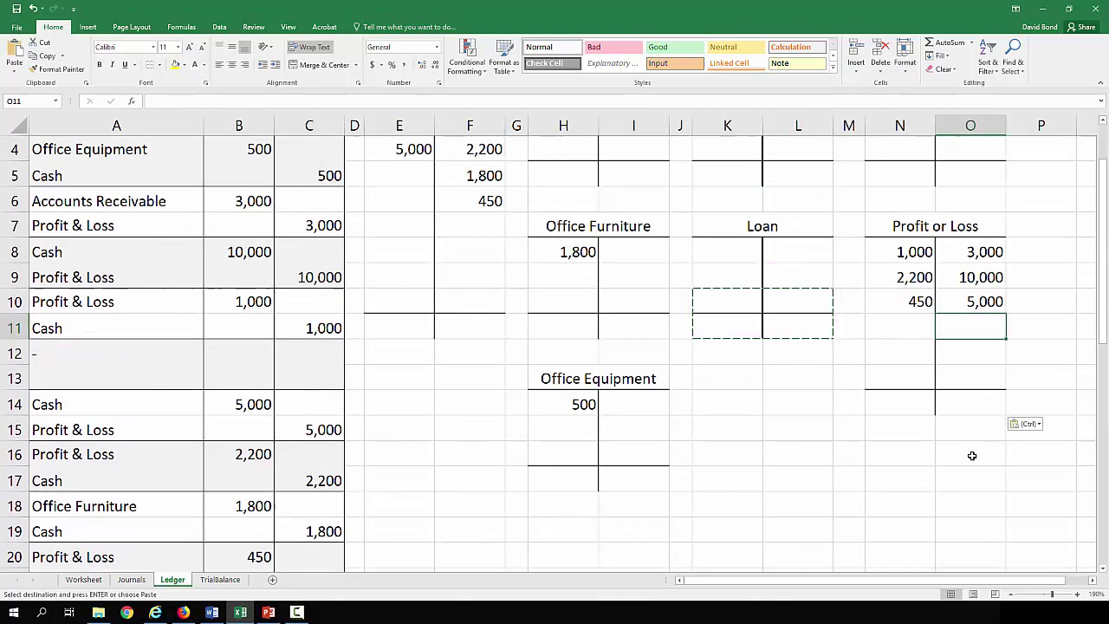
text(3,800)
key(Return)
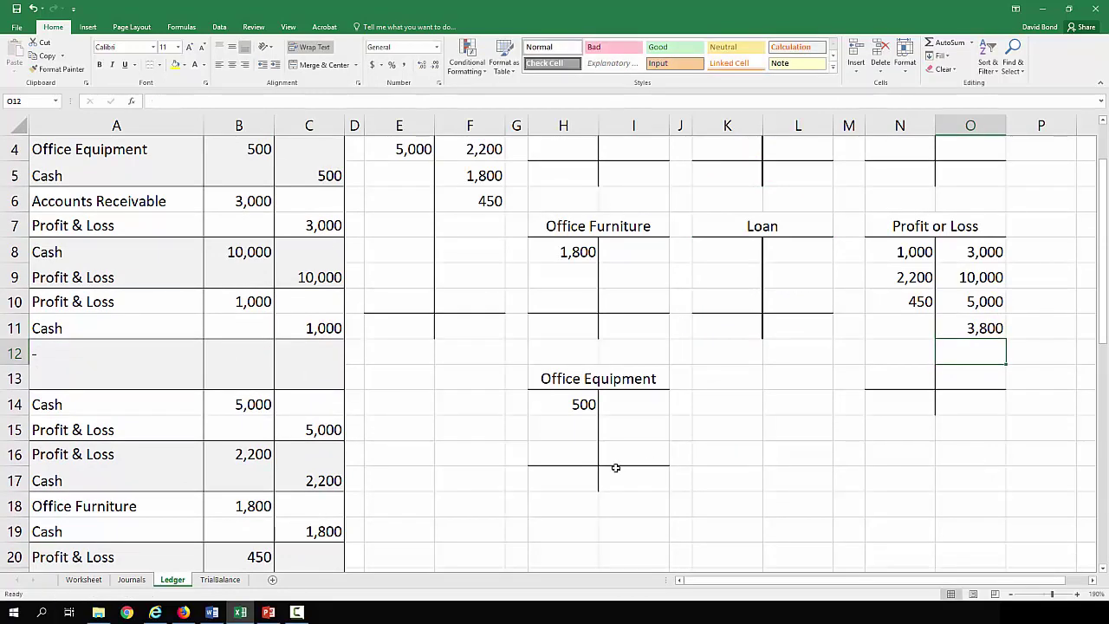
scroll(469, 490, down, 3)
Post the 280 entry as a Profit or Loss debit and a Cash credit.
click(149, 431)
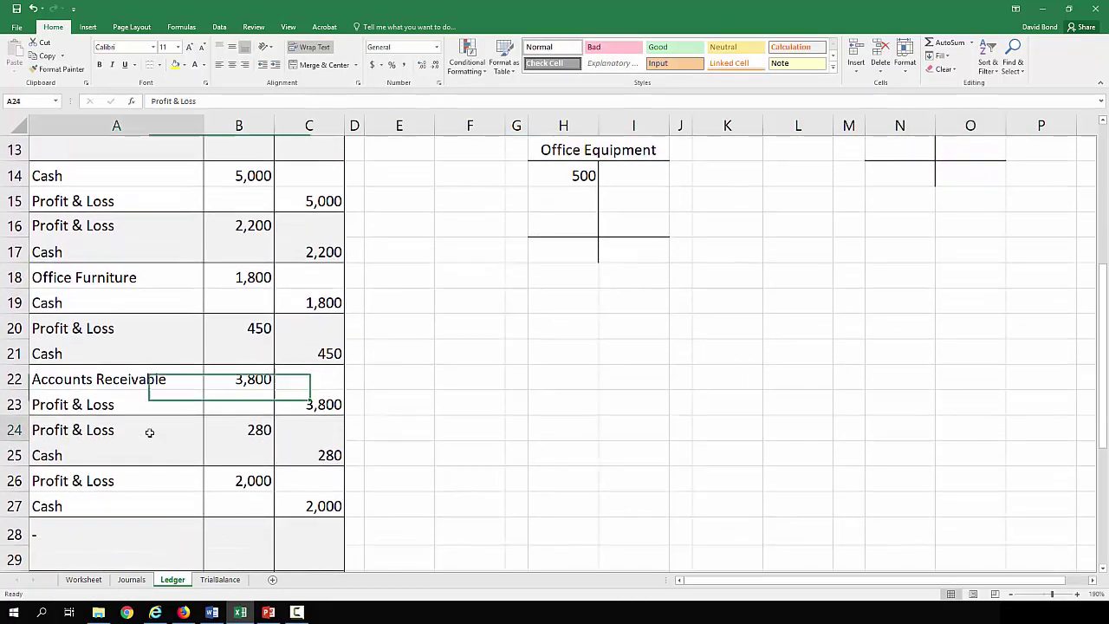
click(227, 431)
scroll(673, 393, up, 3)
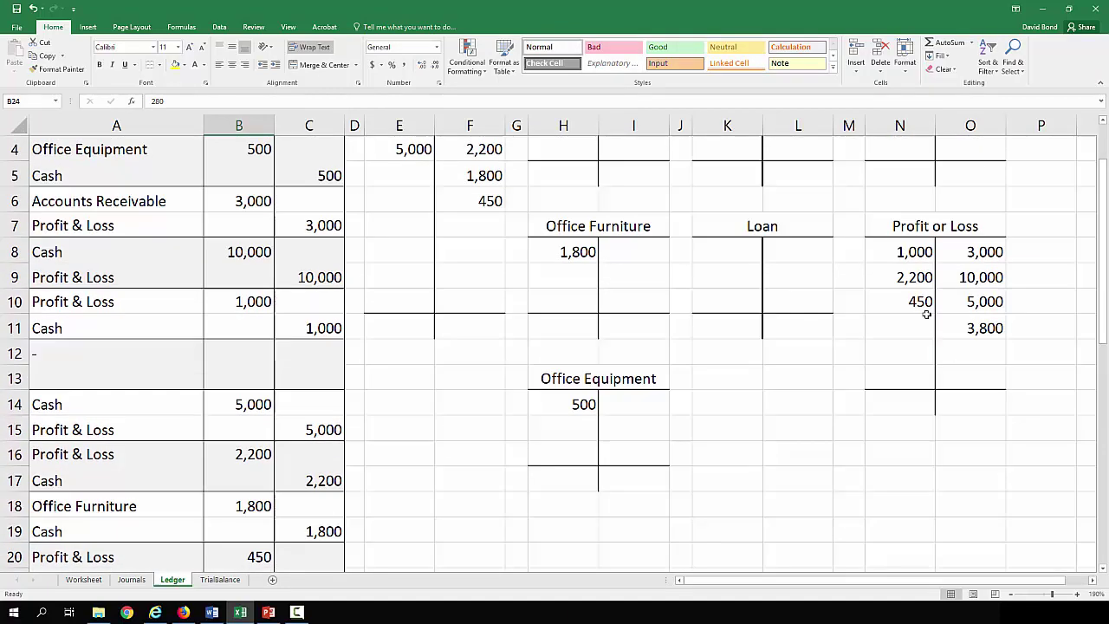
click(906, 332)
text(280)
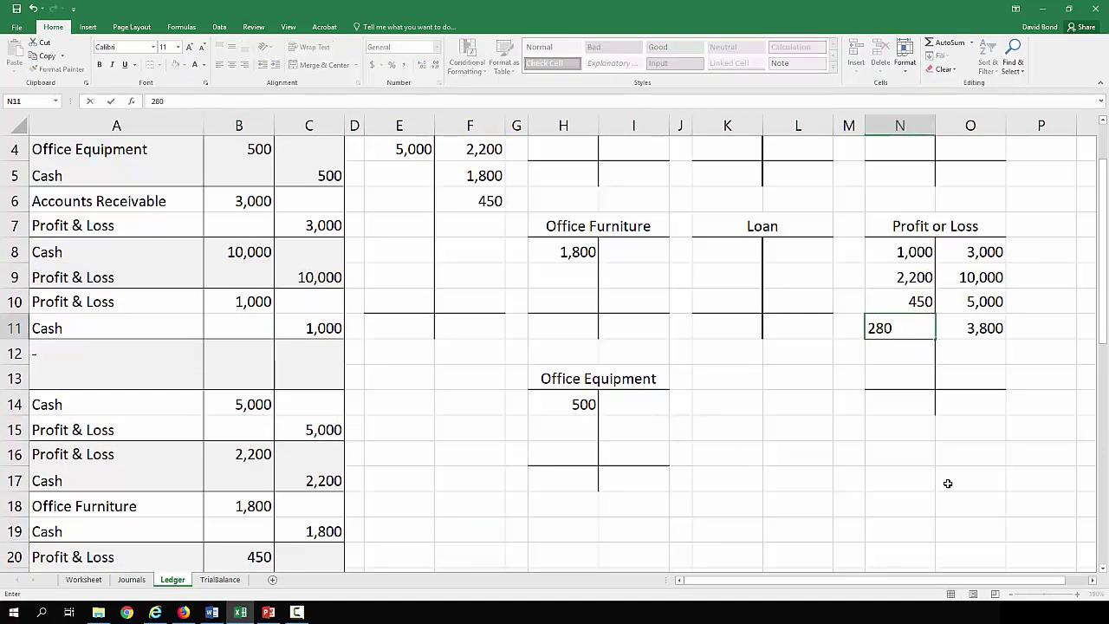
key(Return)
scroll(428, 406, down, 3)
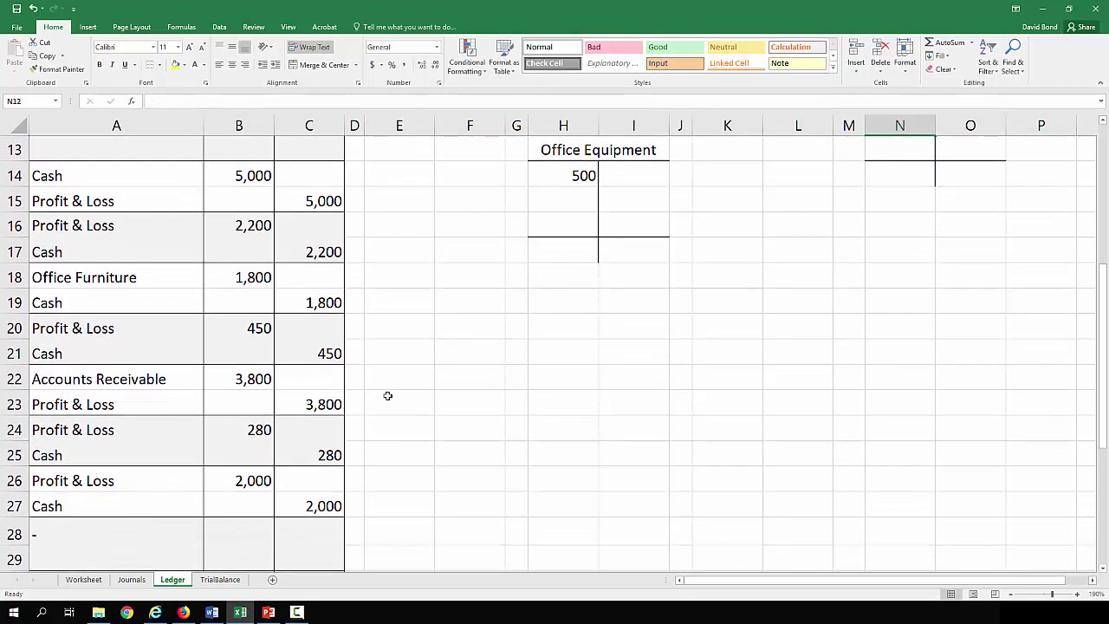
click(262, 427)
click(106, 428)
click(101, 450)
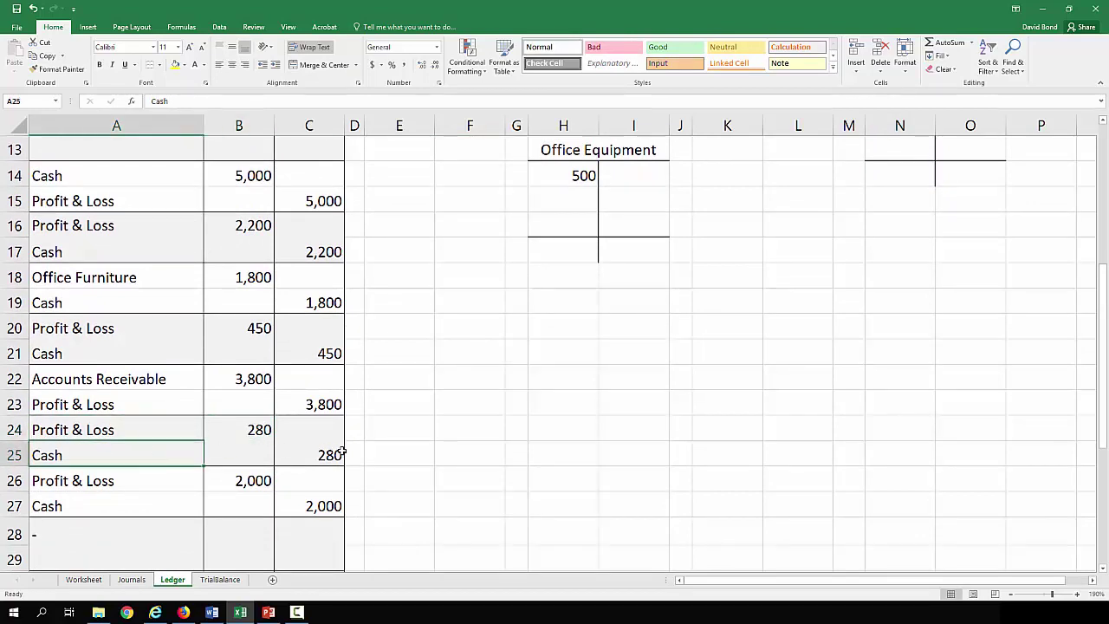
click(338, 454)
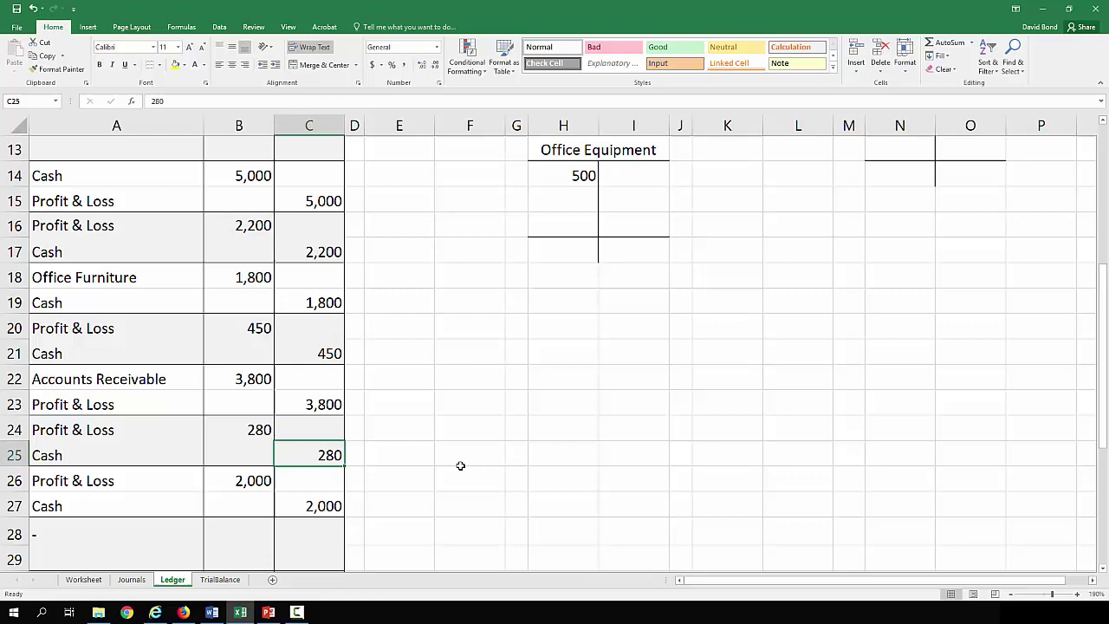
scroll(460, 466, up, 4)
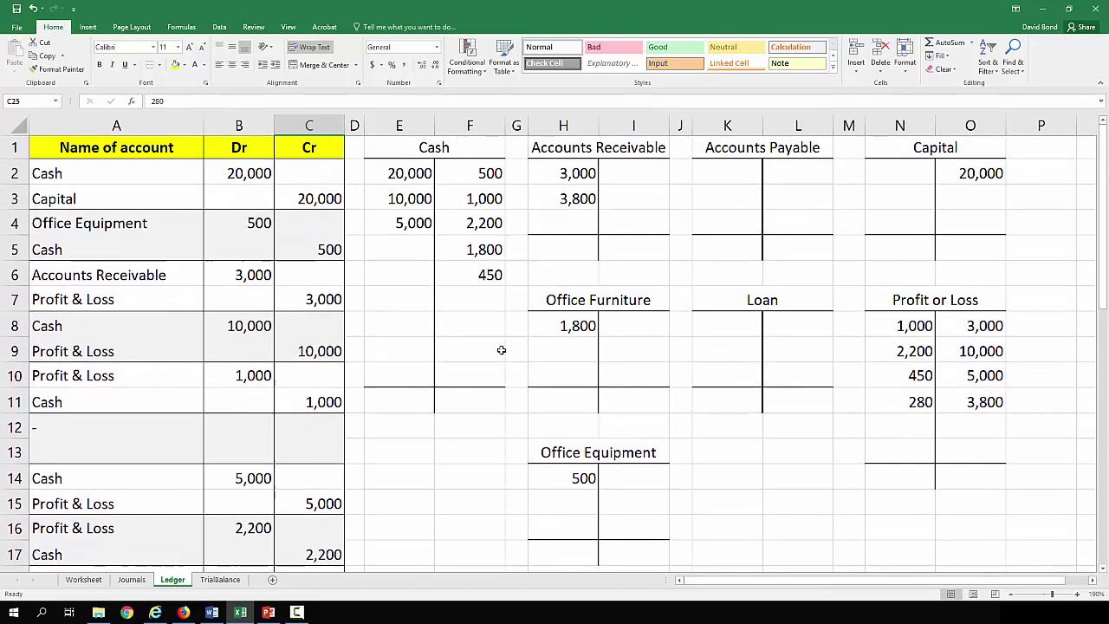
click(470, 299)
text(280)
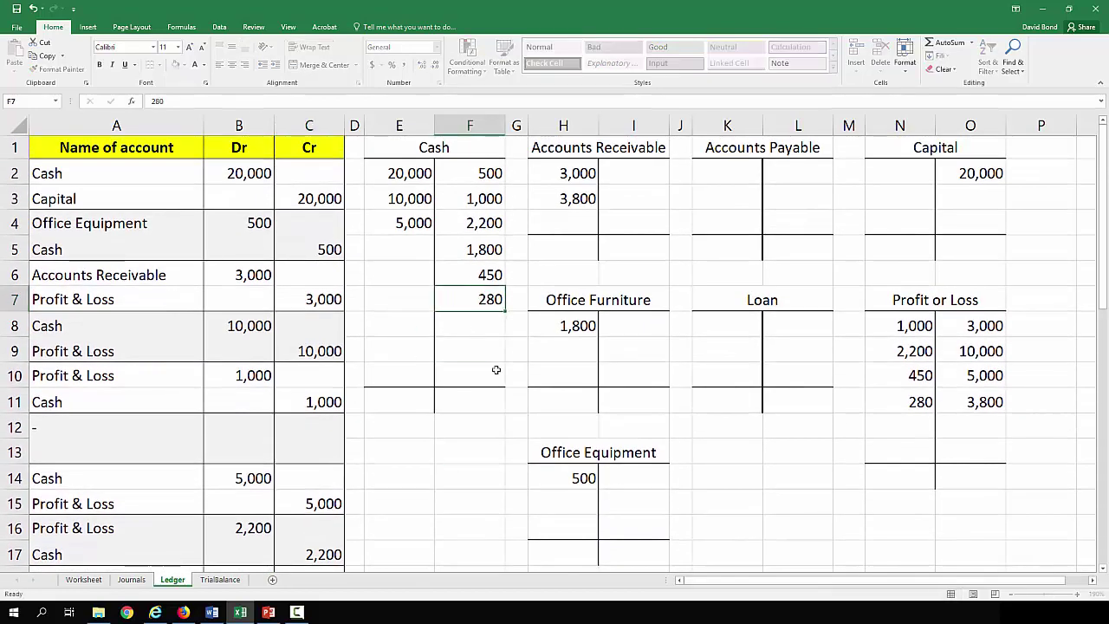
key(Return)
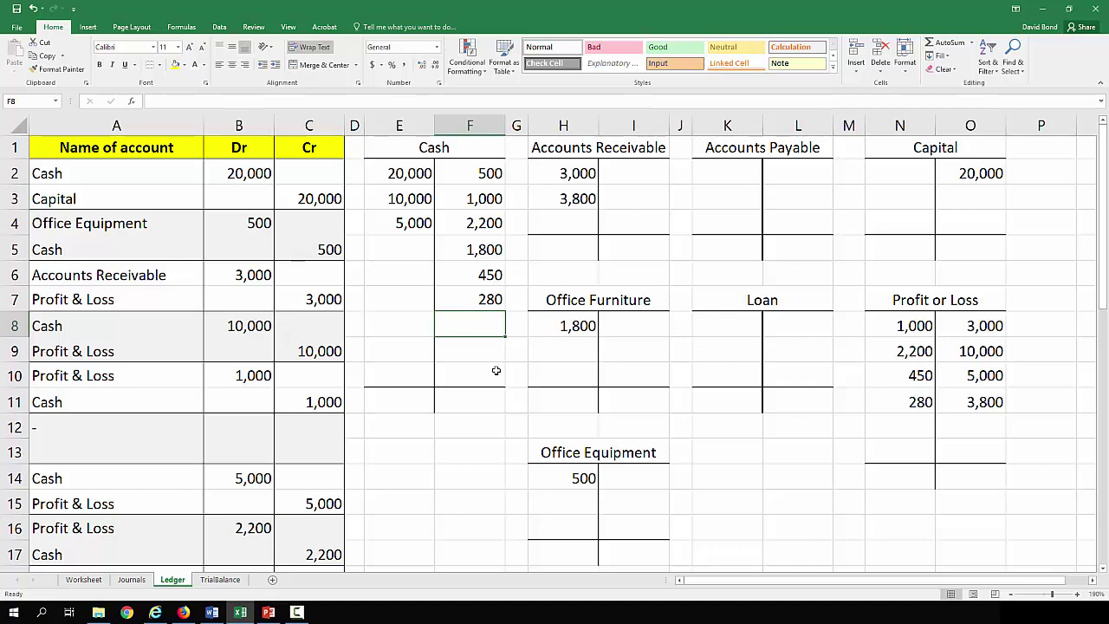
scroll(496, 370, down, 5)
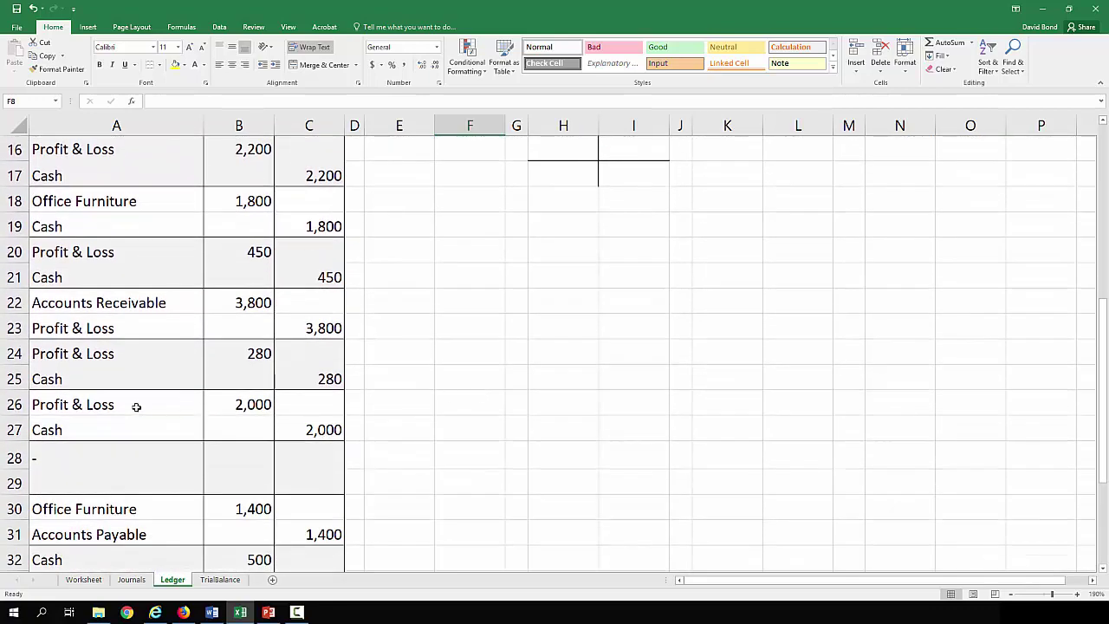
Post the 2,000 entry as a Profit or Loss debit and a Cash credit.
click(136, 407)
click(227, 404)
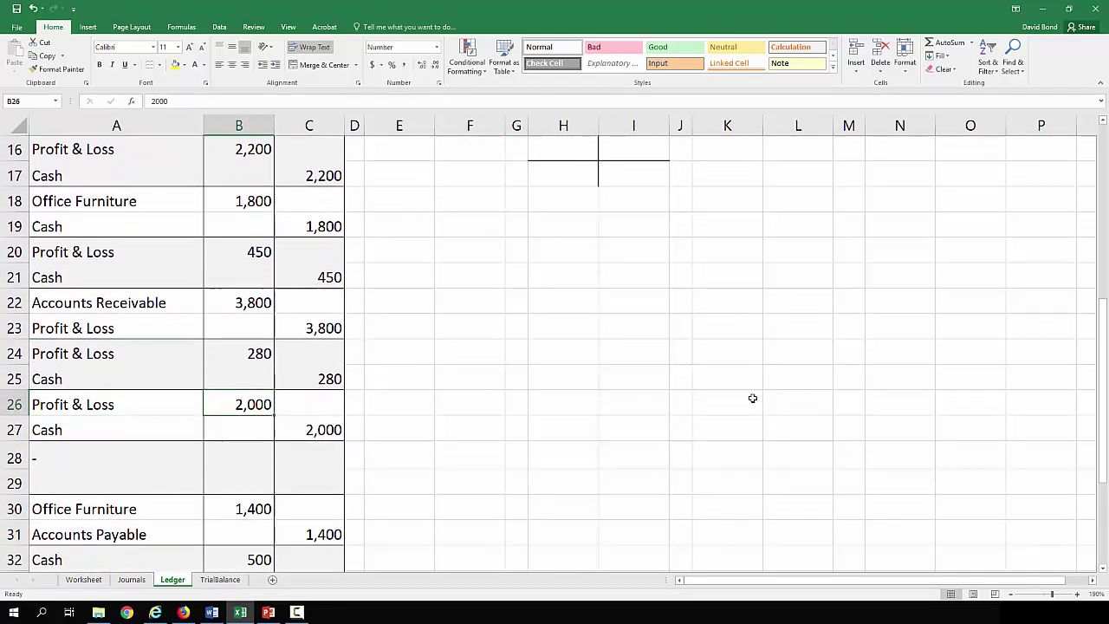
scroll(835, 399, up, 4)
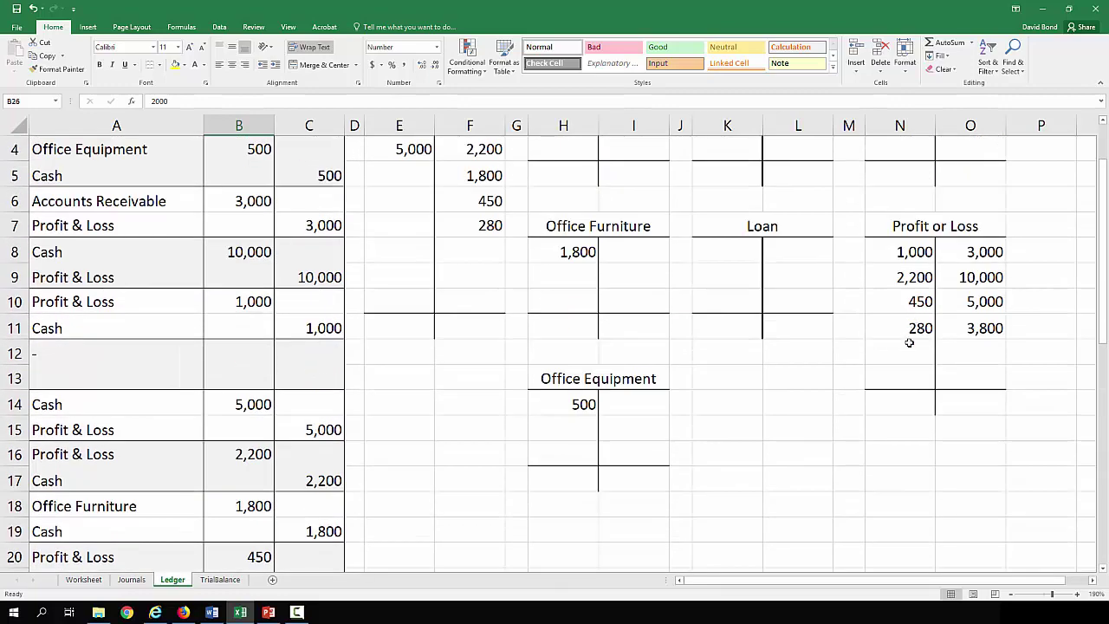
click(908, 351)
text(2,000)
key(Return)
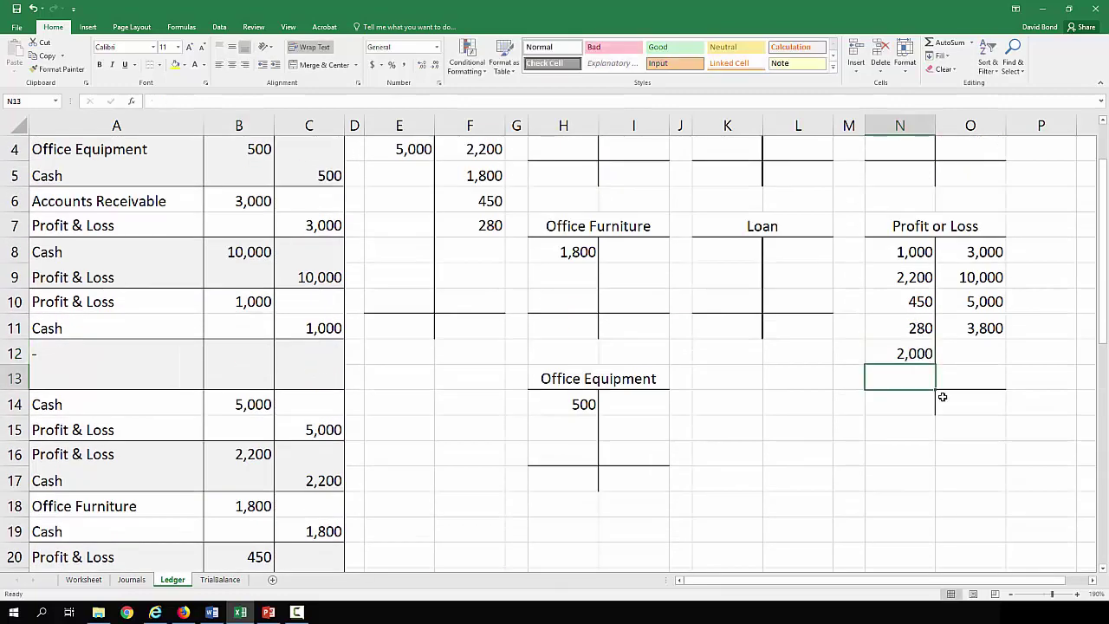
scroll(305, 496, down, 1)
scroll(305, 496, down, 4)
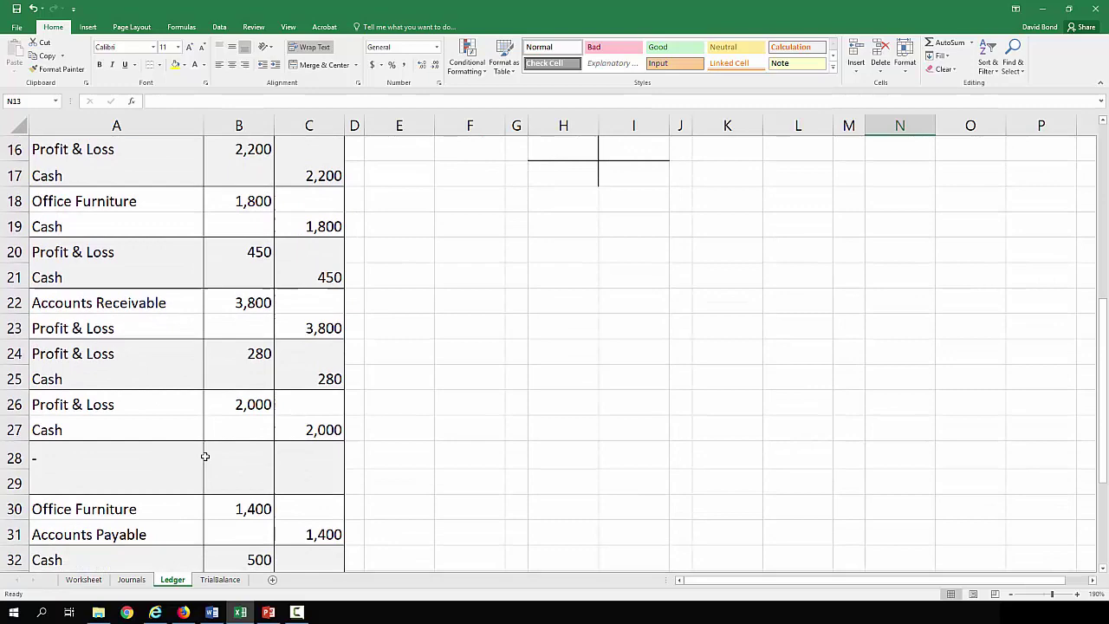
click(195, 431)
click(312, 430)
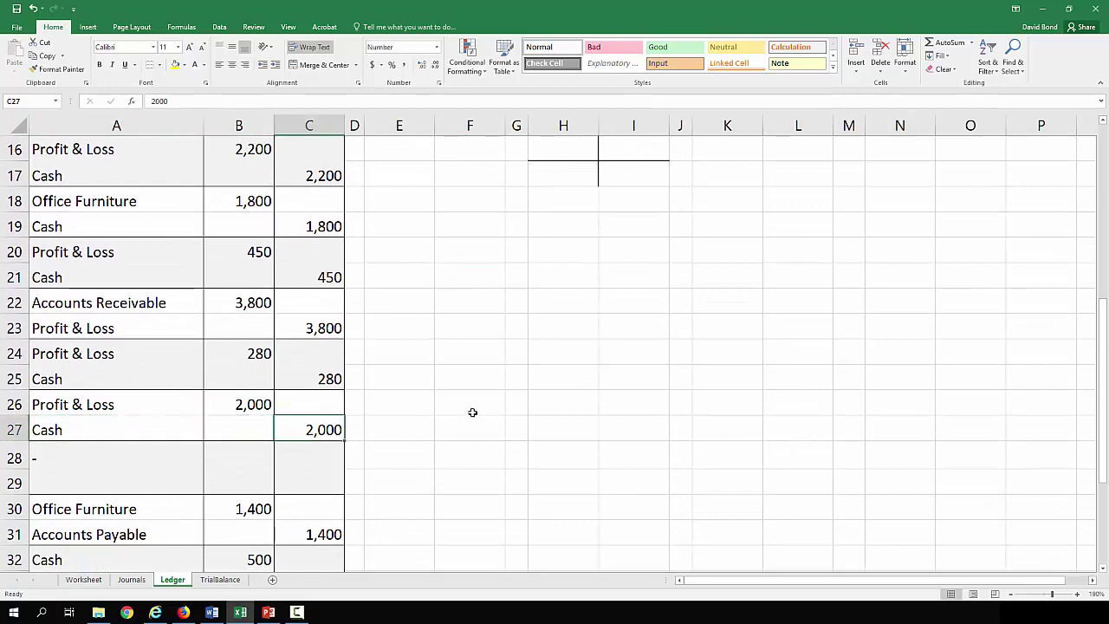
scroll(472, 413, up, 5)
click(486, 325)
text(2)
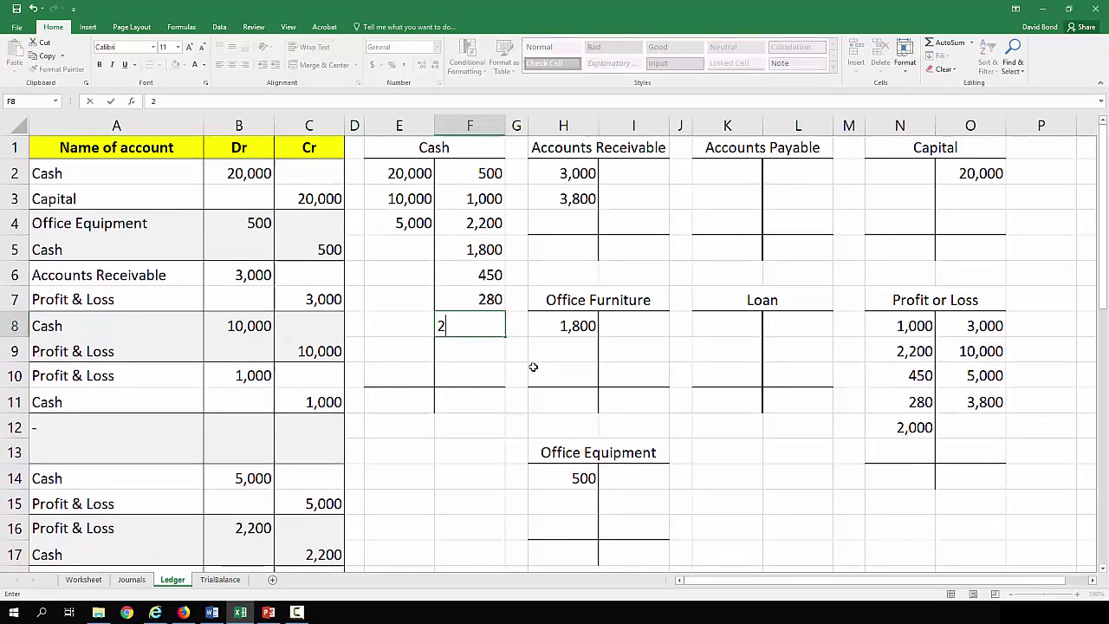
text(,000)
key(Return)
scroll(479, 403, down, 6)
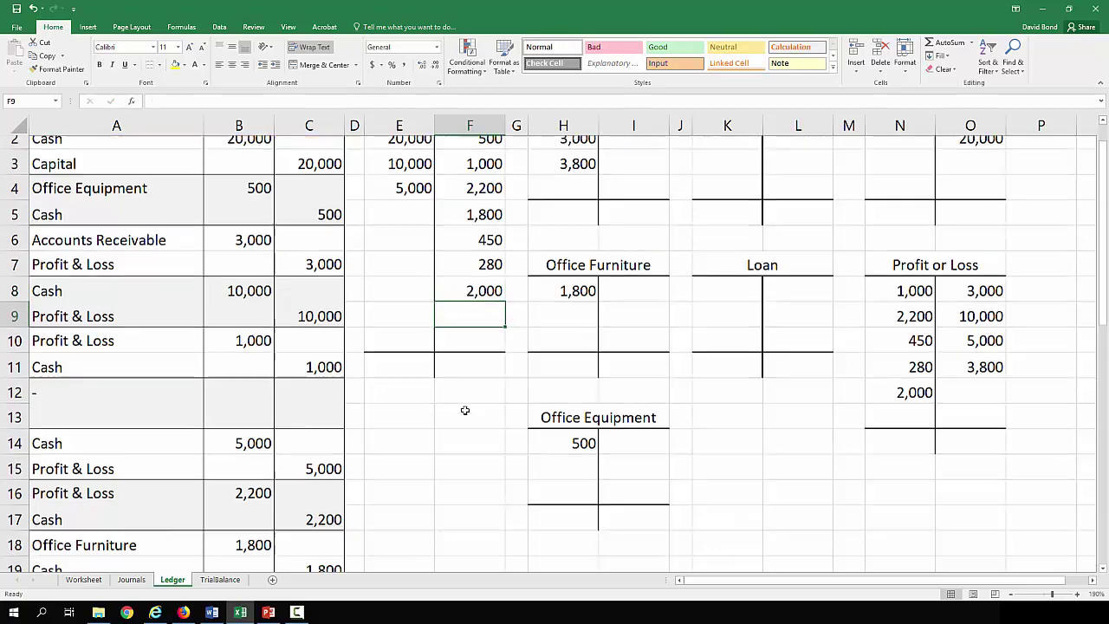
scroll(457, 422, down, 2)
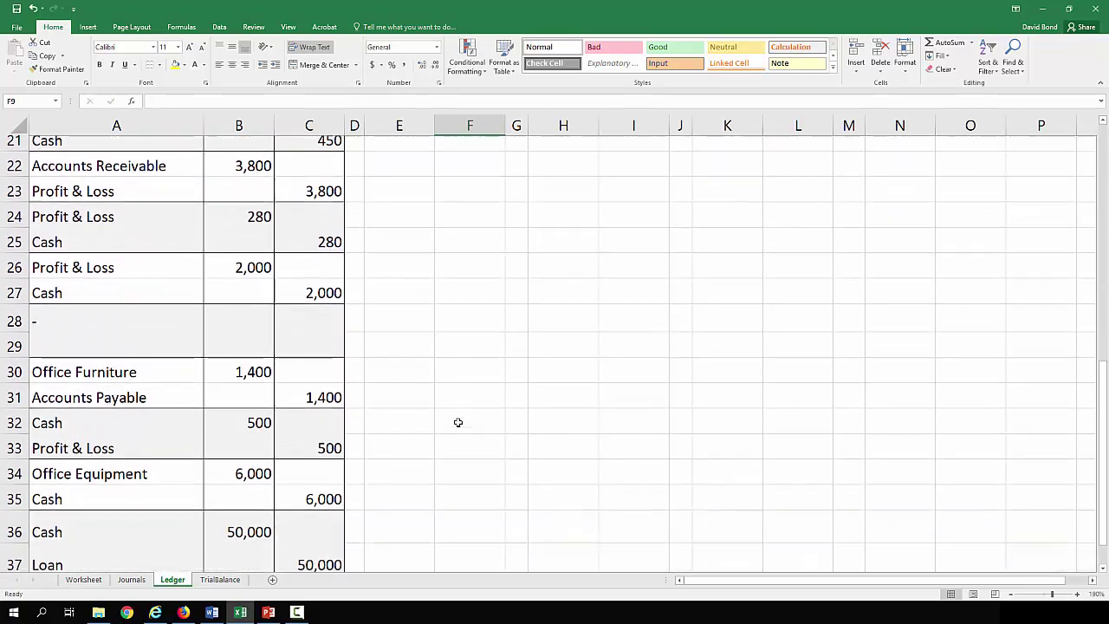
Delete the posted journal rows A2:C29 with cells shifted up, leaving Office Furniture 1,400 first.
click(228, 358)
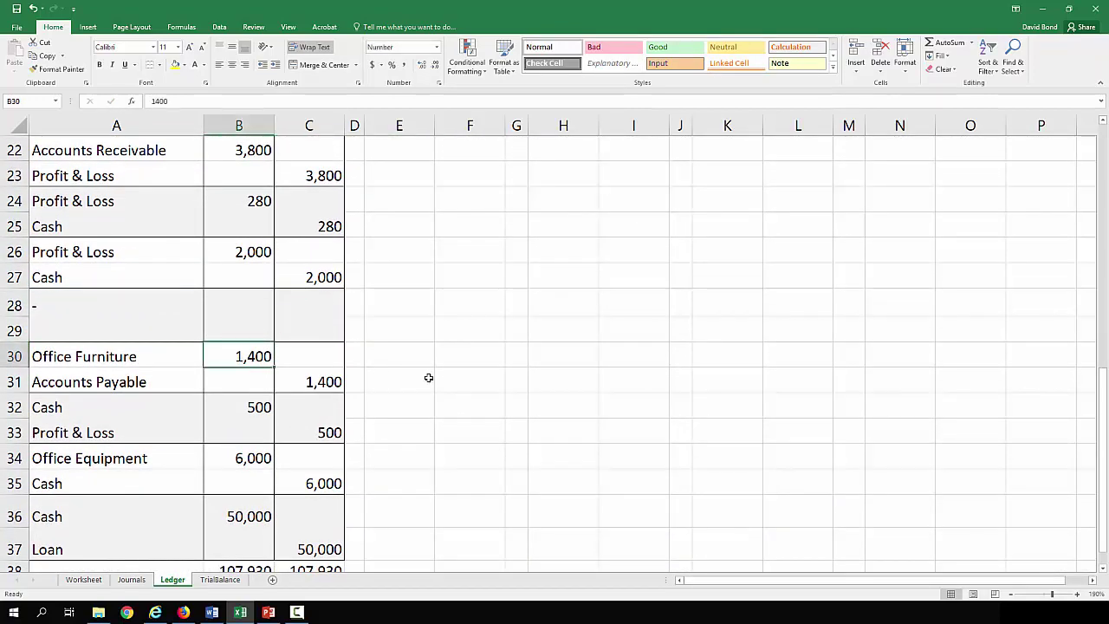
click(319, 333)
drag(320, 333, 129, 171)
right_click(132, 178)
click(184, 287)
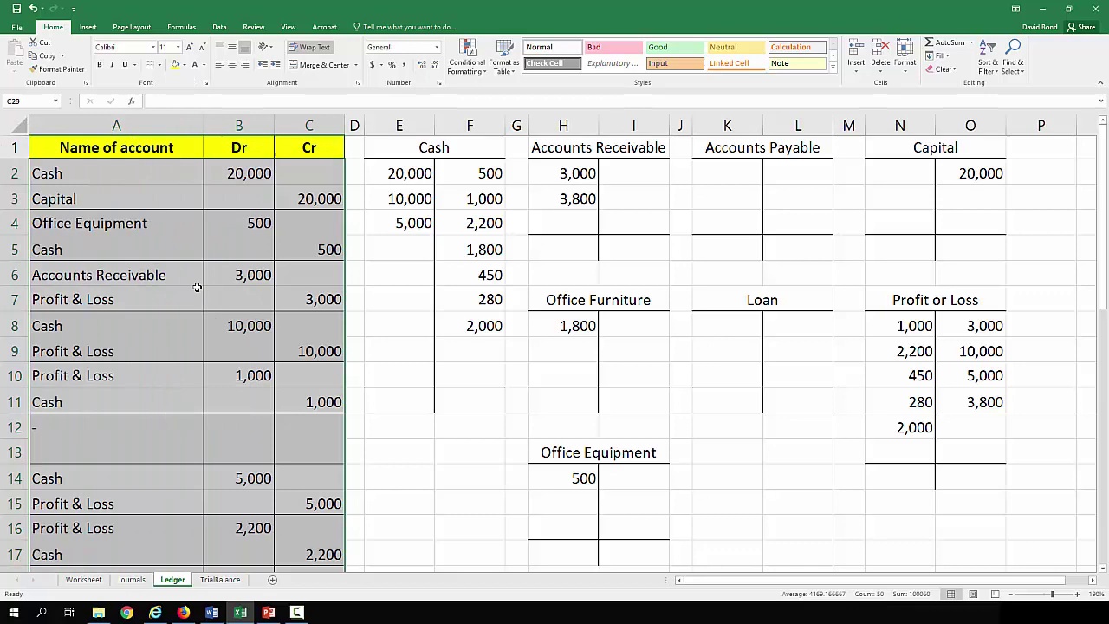
click(167, 284)
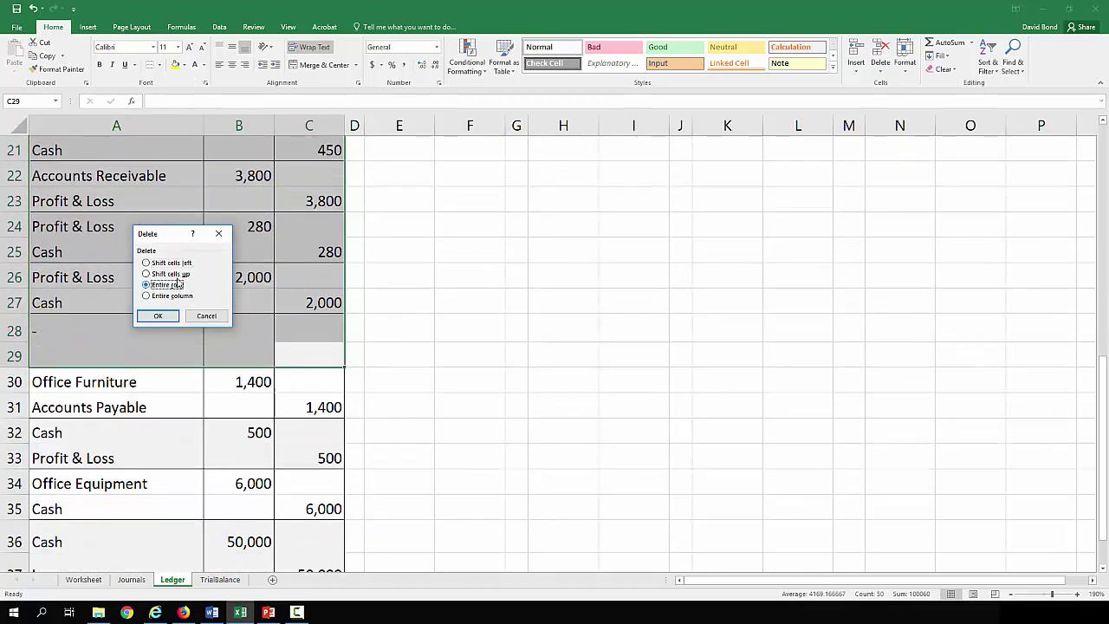
click(178, 273)
click(158, 316)
scroll(364, 292, up, 7)
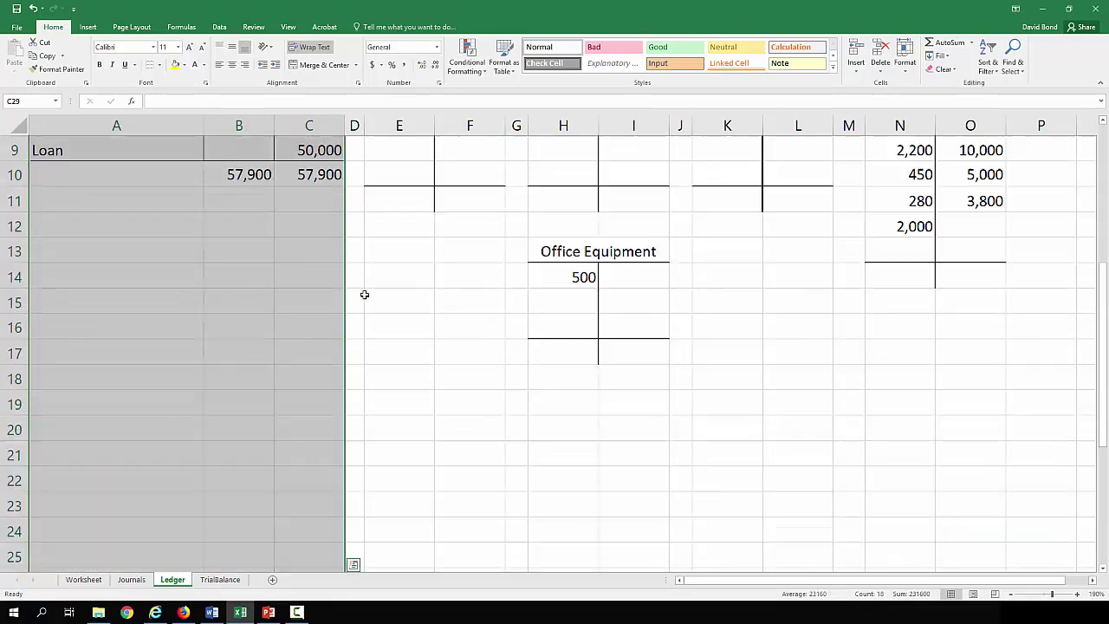
click(379, 280)
click(141, 186)
click(208, 175)
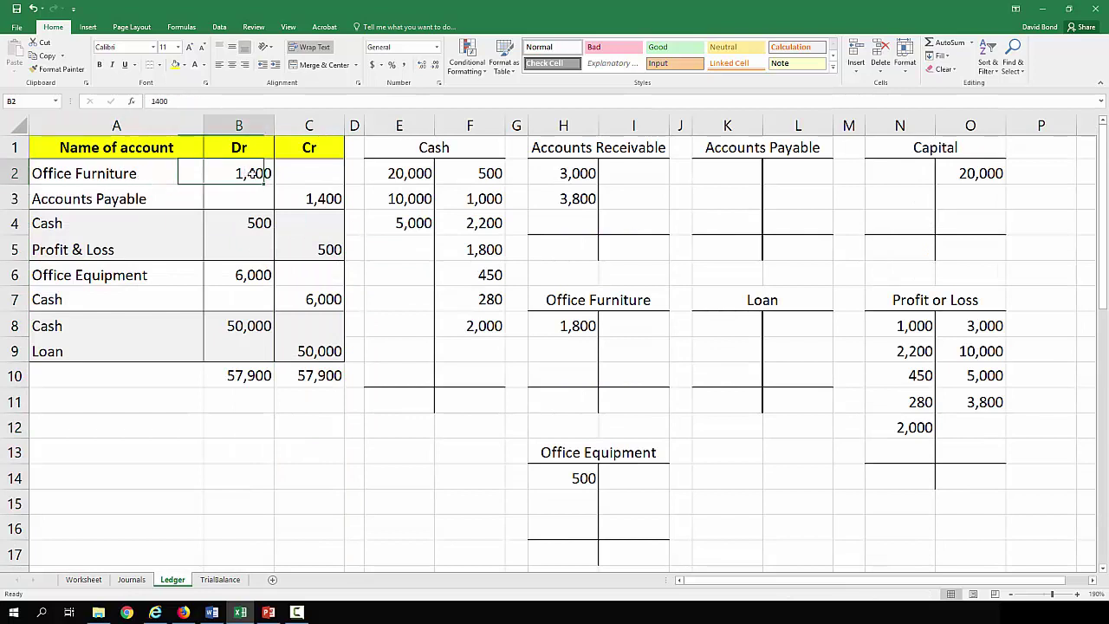
click(595, 350)
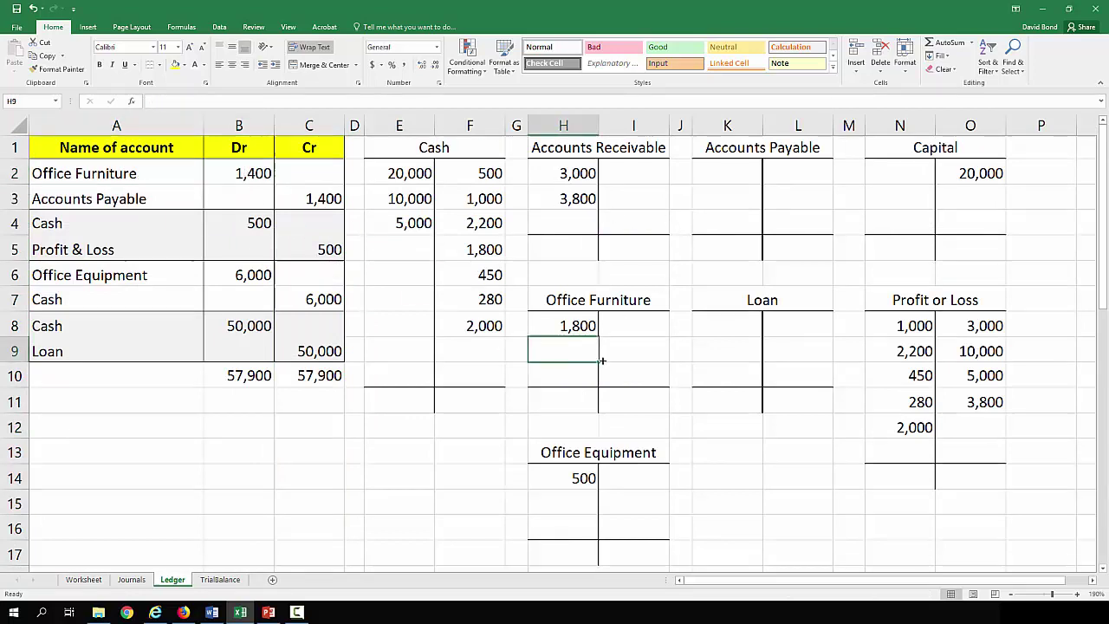
Post 1,400 as an Office Furniture debit and an Accounts Payable credit.
text(14,400)
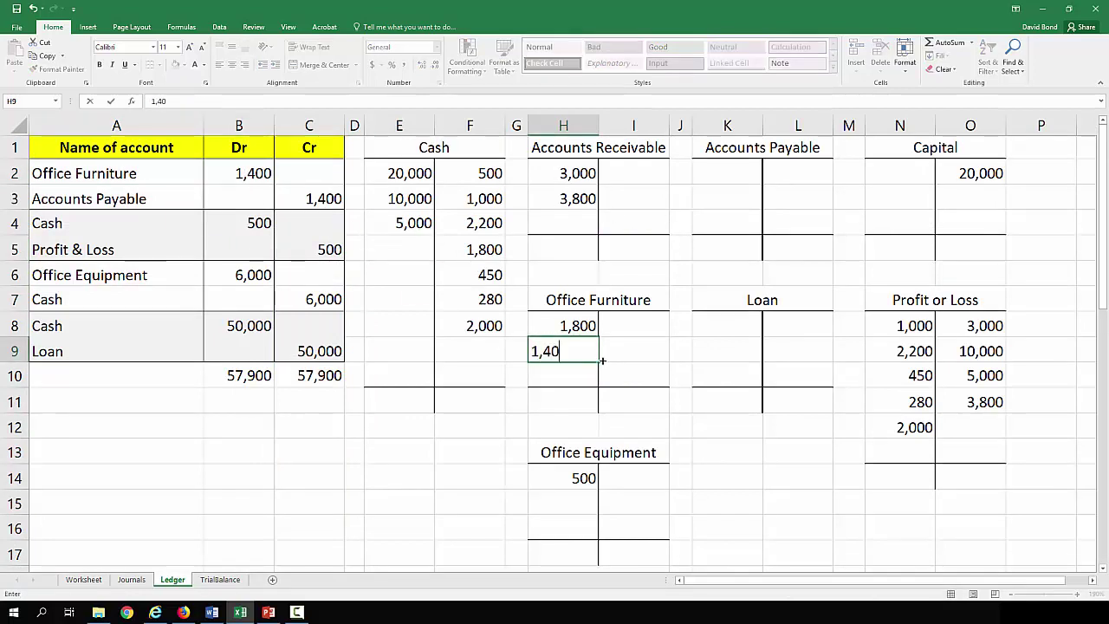
key(Return)
click(76, 195)
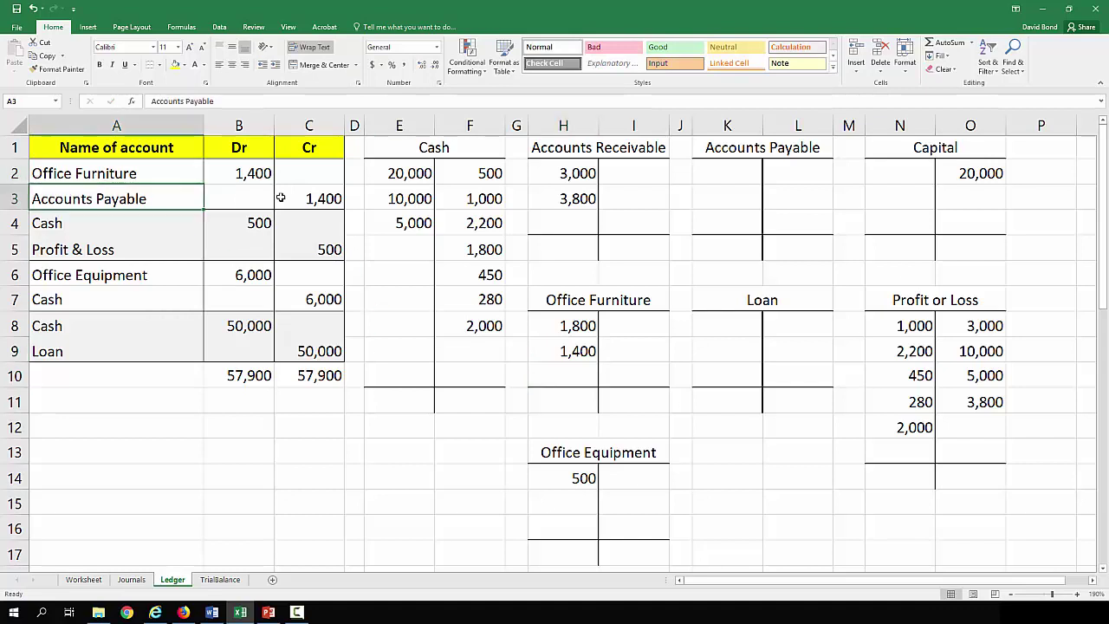
click(288, 198)
click(807, 174)
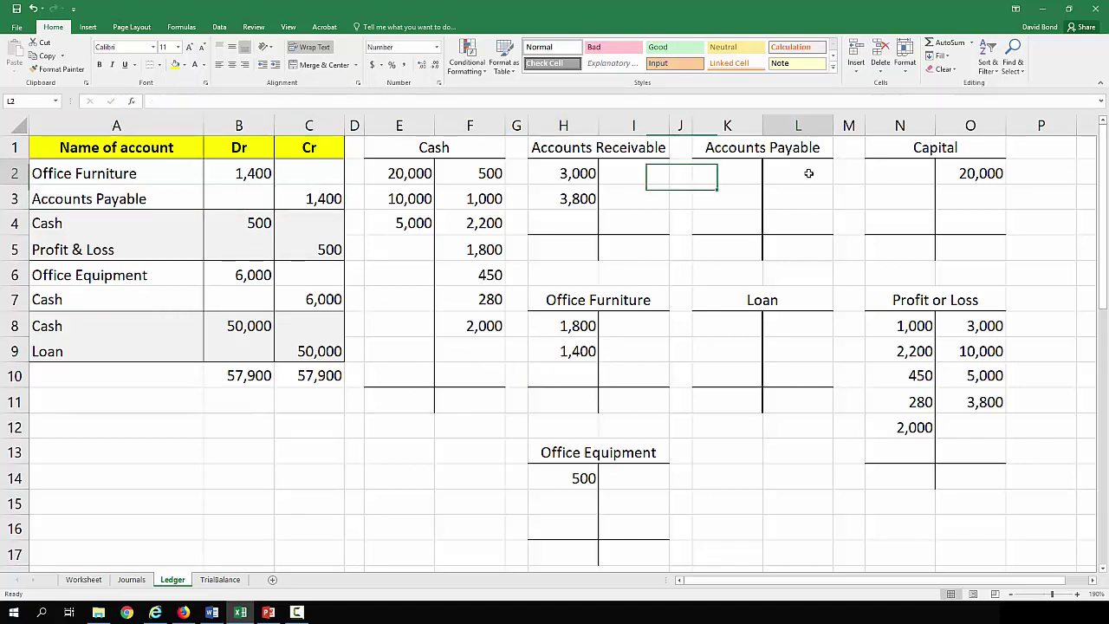
text(1,400)
key(Return)
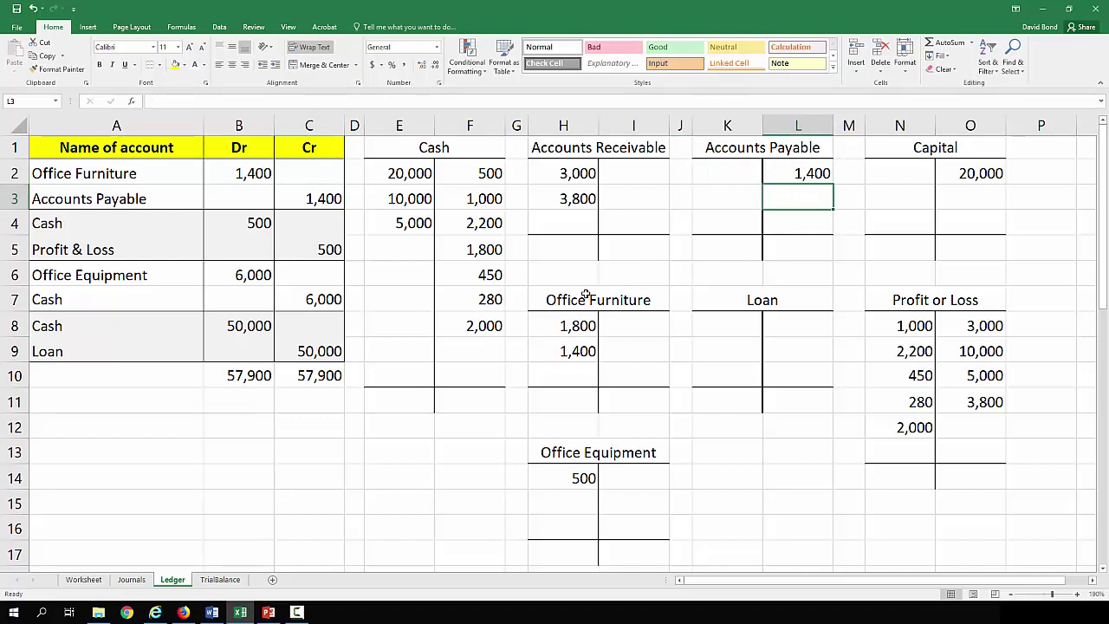
Post 500 as a Cash debit and a Profit or Loss credit.
click(130, 222)
click(223, 220)
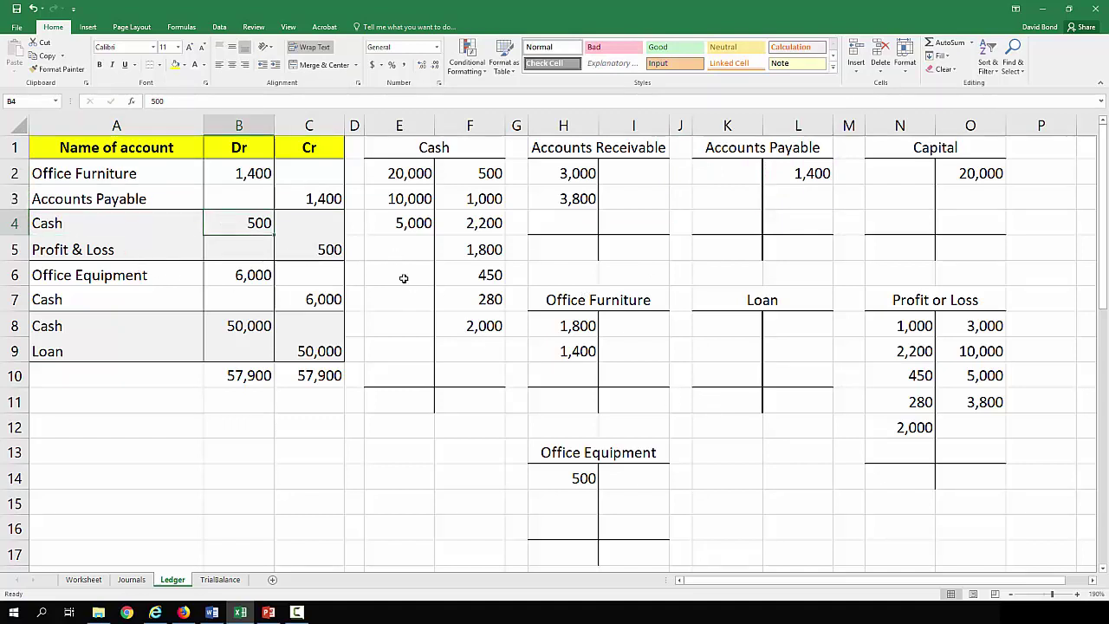
click(404, 247)
text(500)
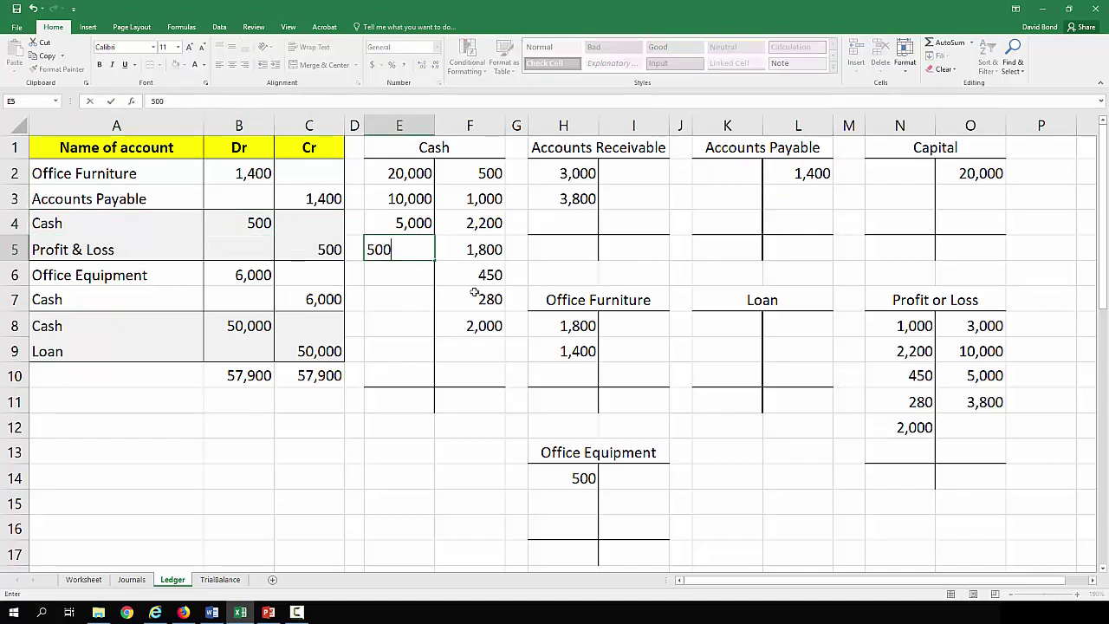
key(Return)
click(104, 248)
click(304, 250)
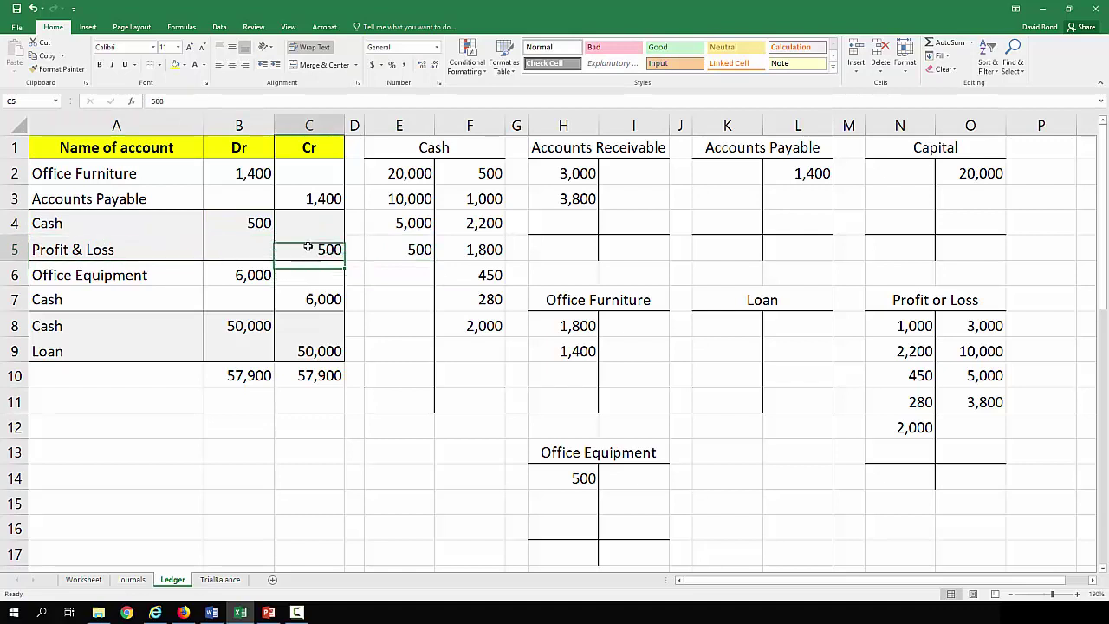
click(998, 429)
text(500)
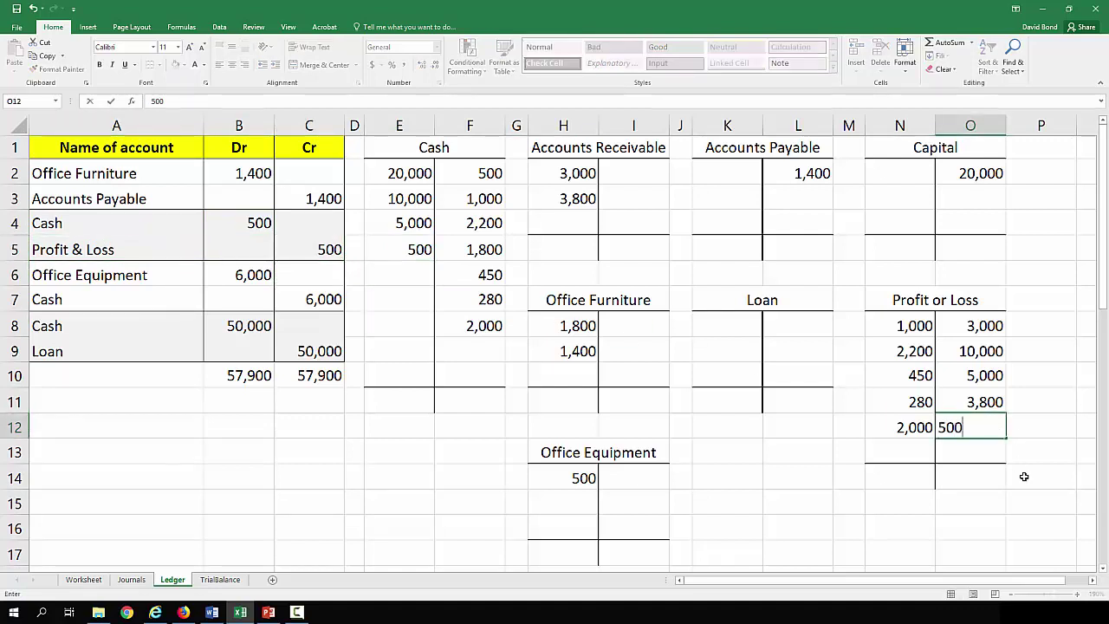
key(Return)
Post 6,000 as an Office Equipment debit and a Cash credit.
click(83, 275)
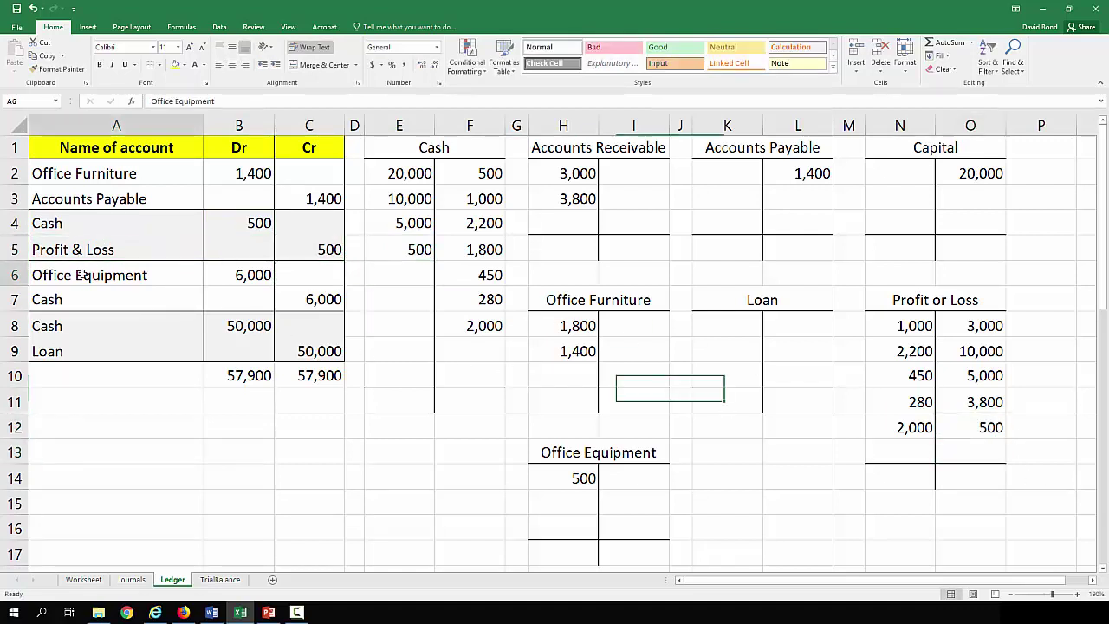
click(212, 274)
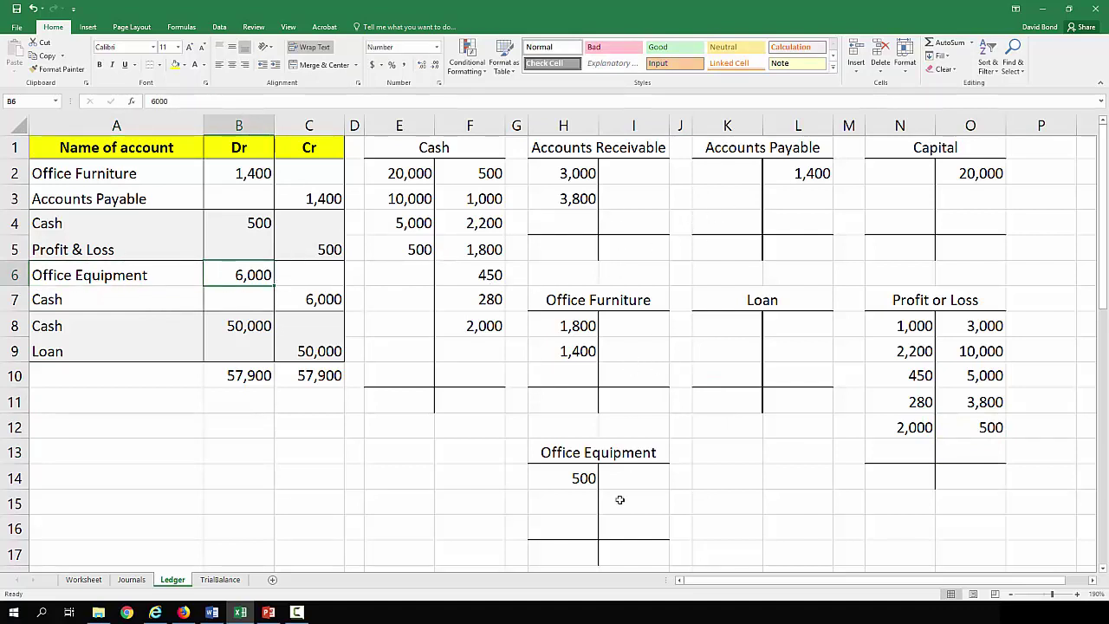
click(582, 505)
text(6,00)
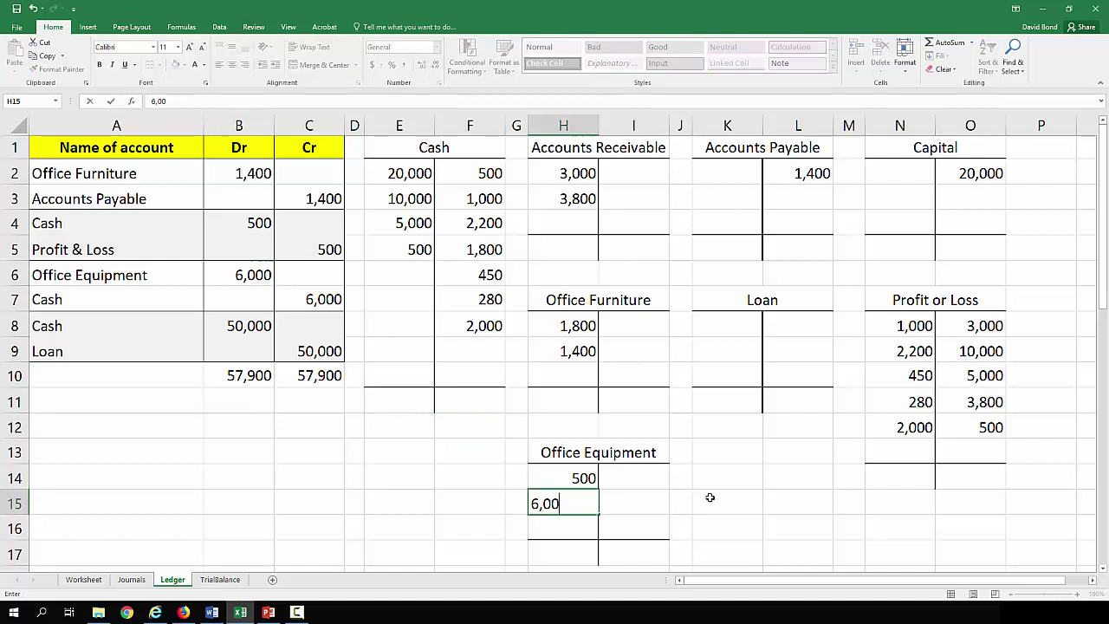
text(0)
key(Return)
click(307, 299)
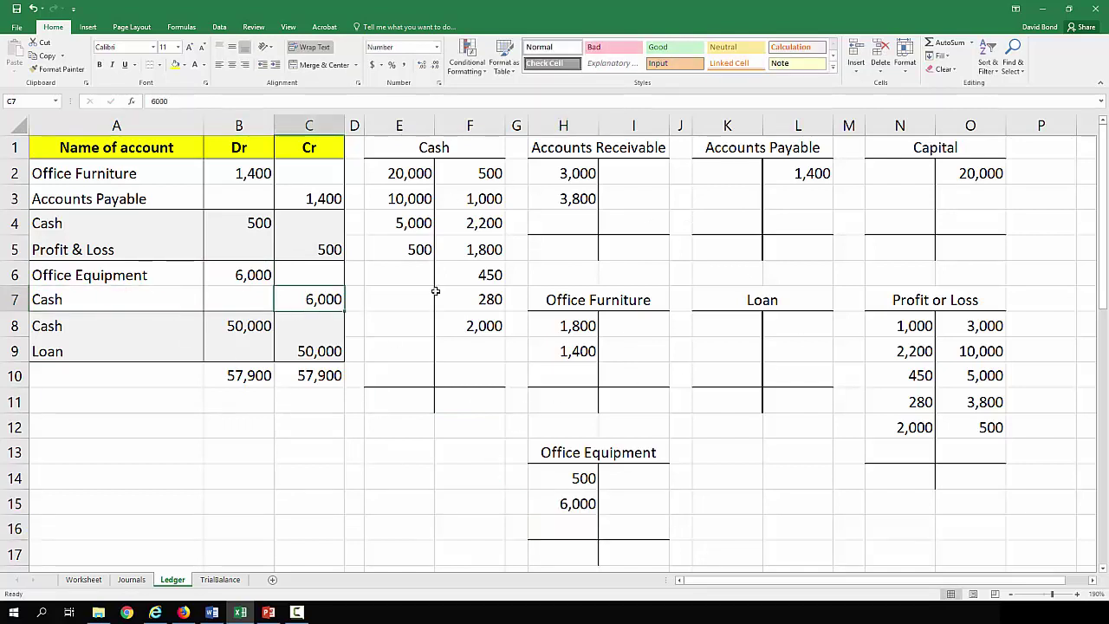
click(473, 348)
text(6,000)
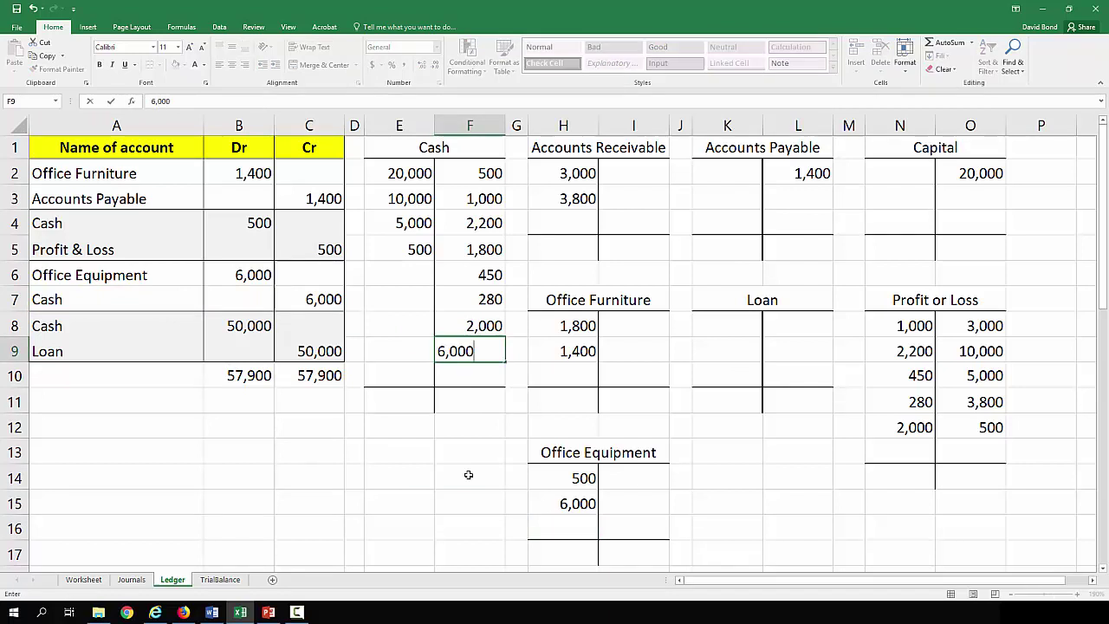
key(Return)
Post 50,000 as a Cash debit and a Loan credit.
click(163, 337)
click(236, 325)
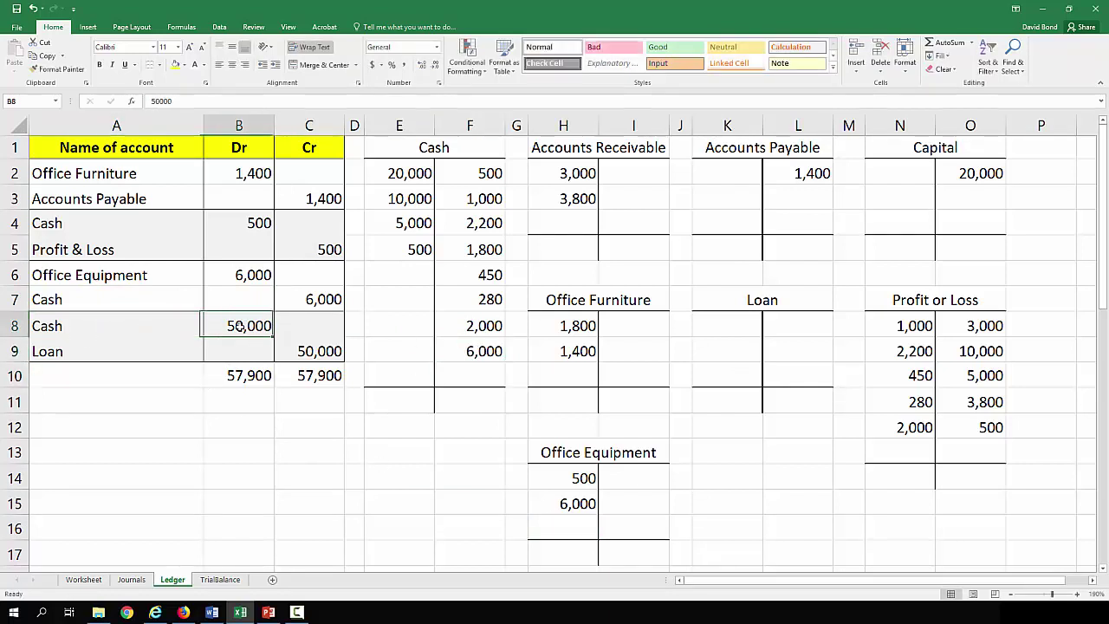
click(390, 274)
text(50,000)
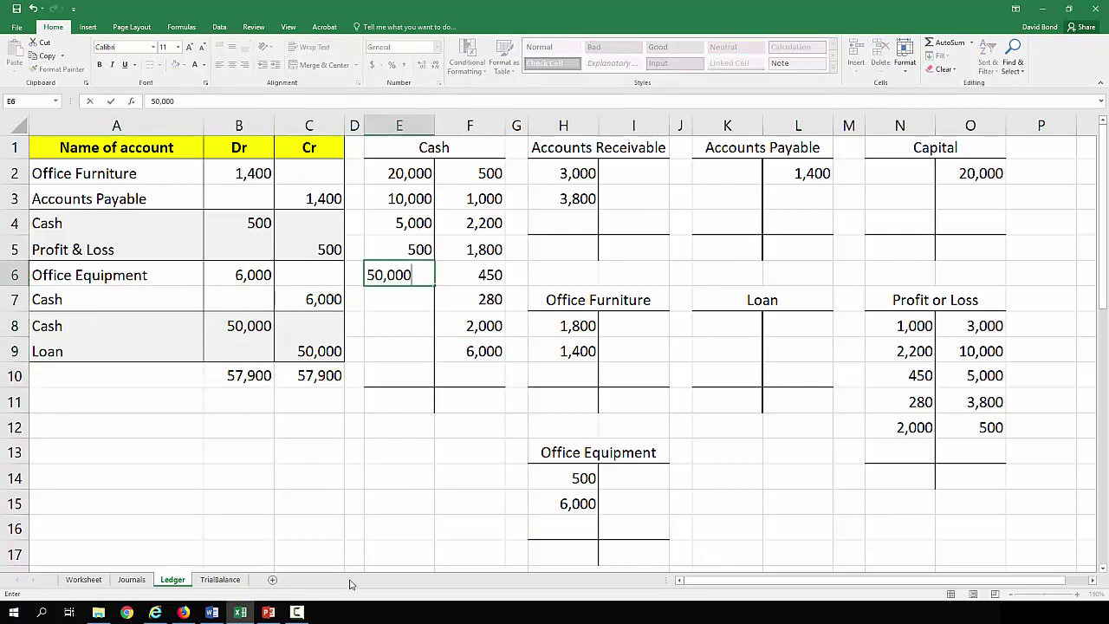
key(Return)
click(166, 352)
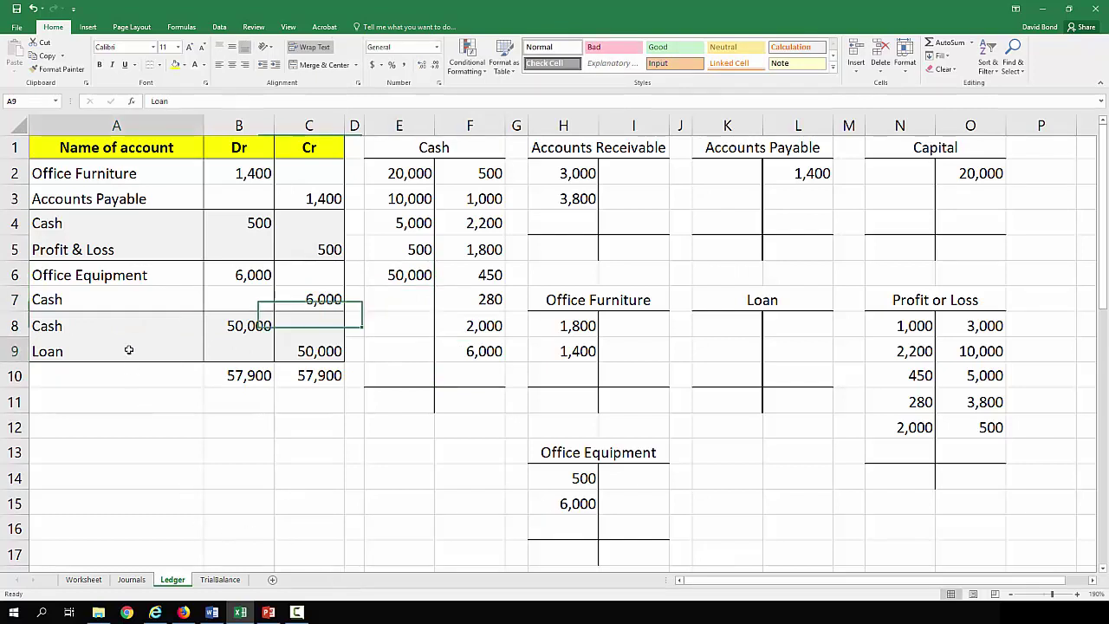
click(311, 353)
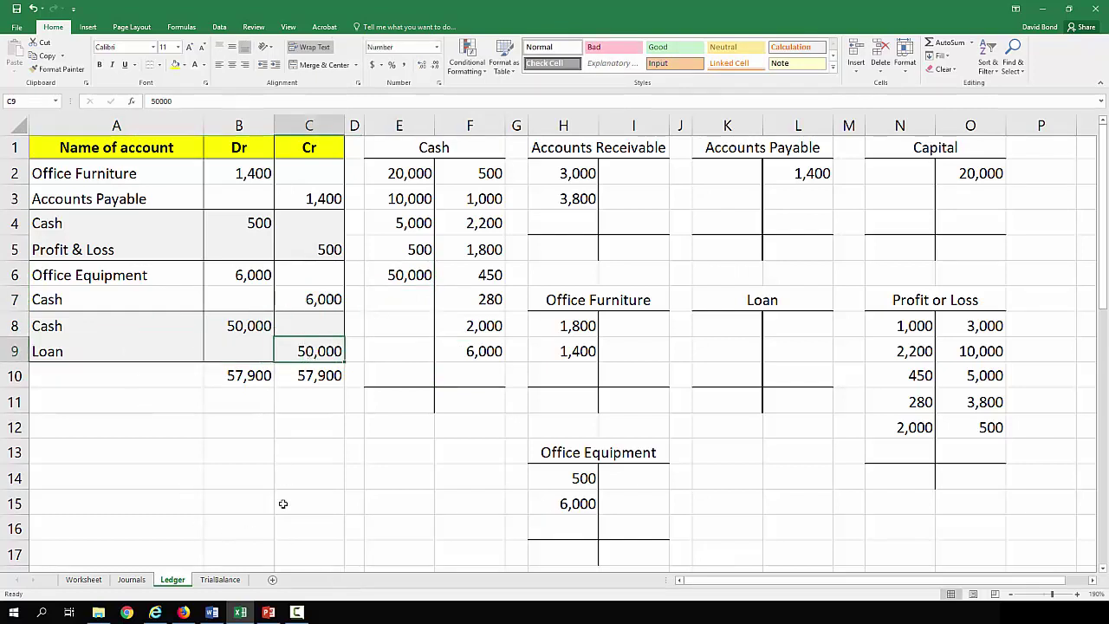
click(782, 315)
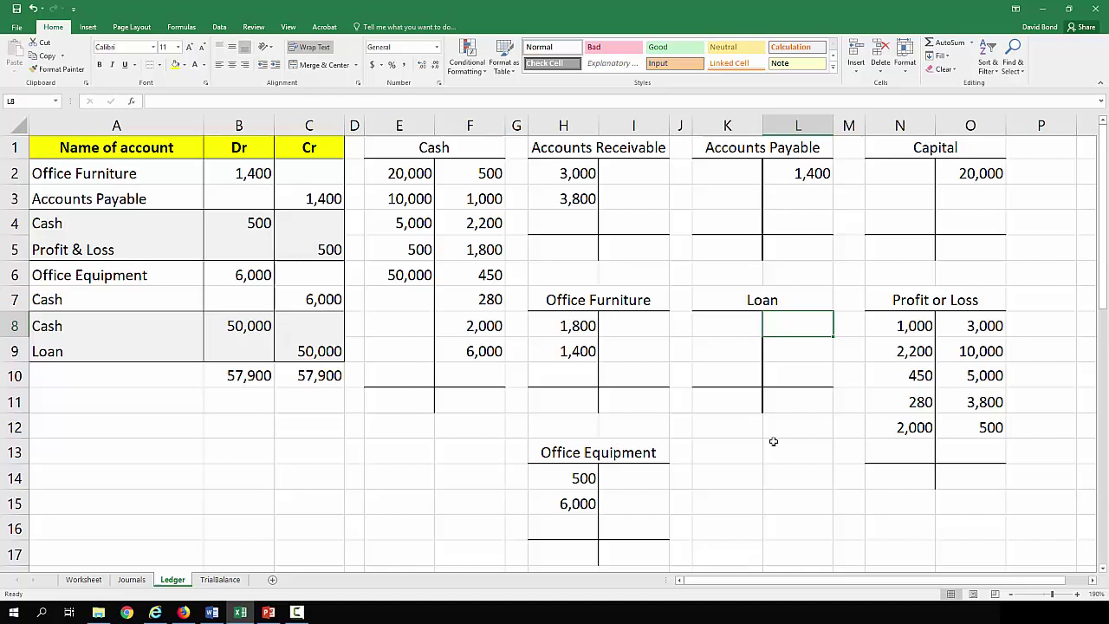
text(50,0)
key(Return)
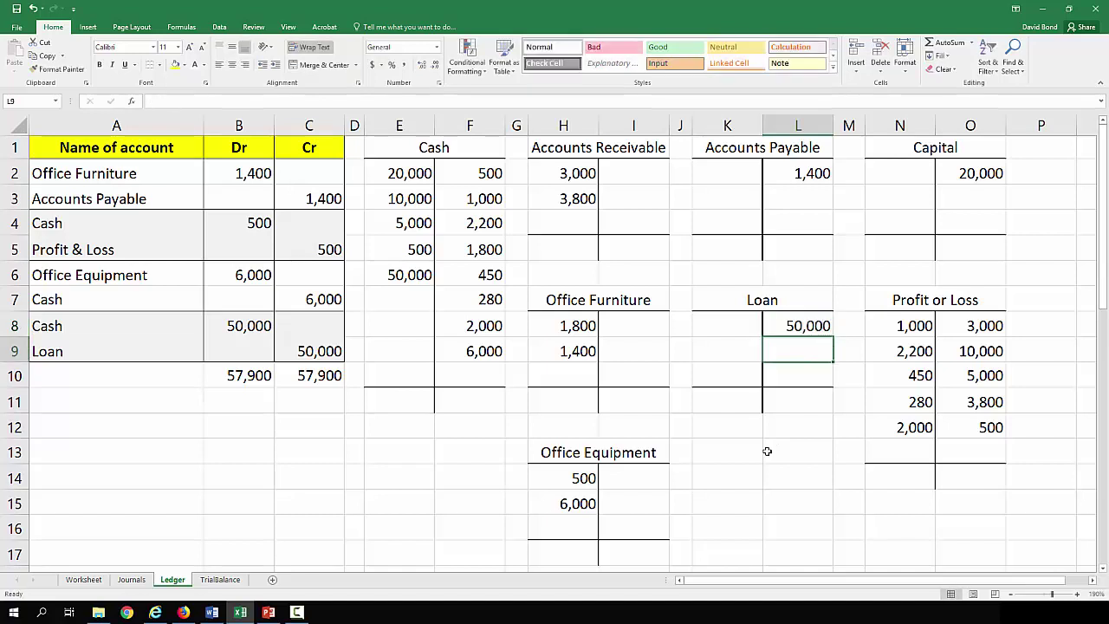
Clear the 57,900 totals in C10 and B10 beneath the journal's Cr and Dr columns.
click(314, 379)
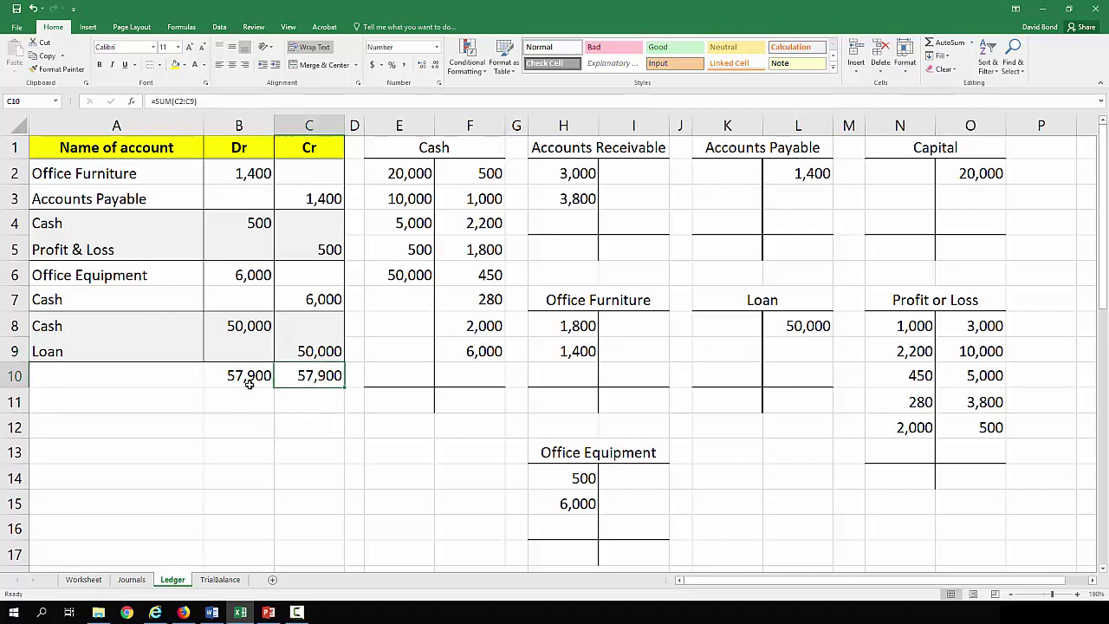
key(Delete)
click(235, 382)
key(Delete)
click(251, 427)
click(320, 494)
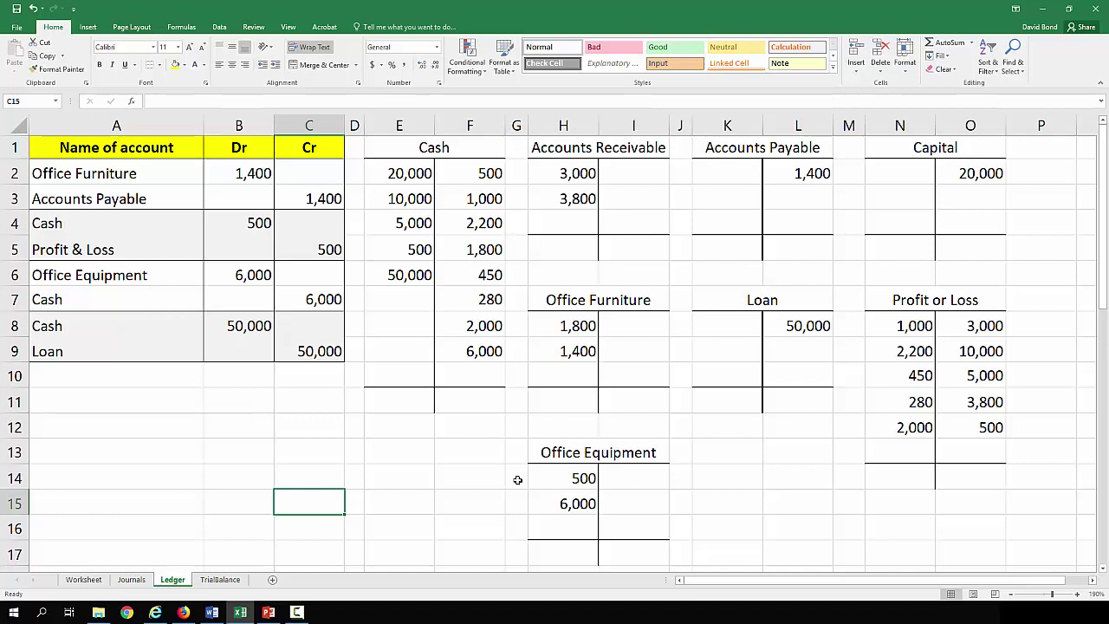
Total the Cash debit and credit columns with SUM formulas, giving 85,500 on the debit side.
key(Up)
key(Up)
click(399, 403)
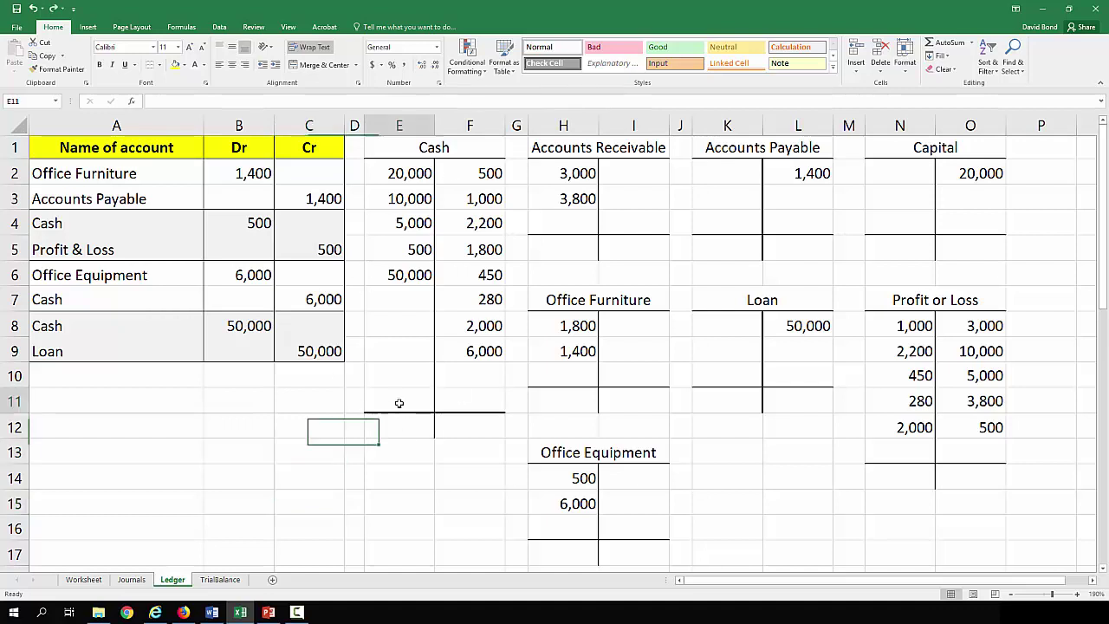
text(=sum()
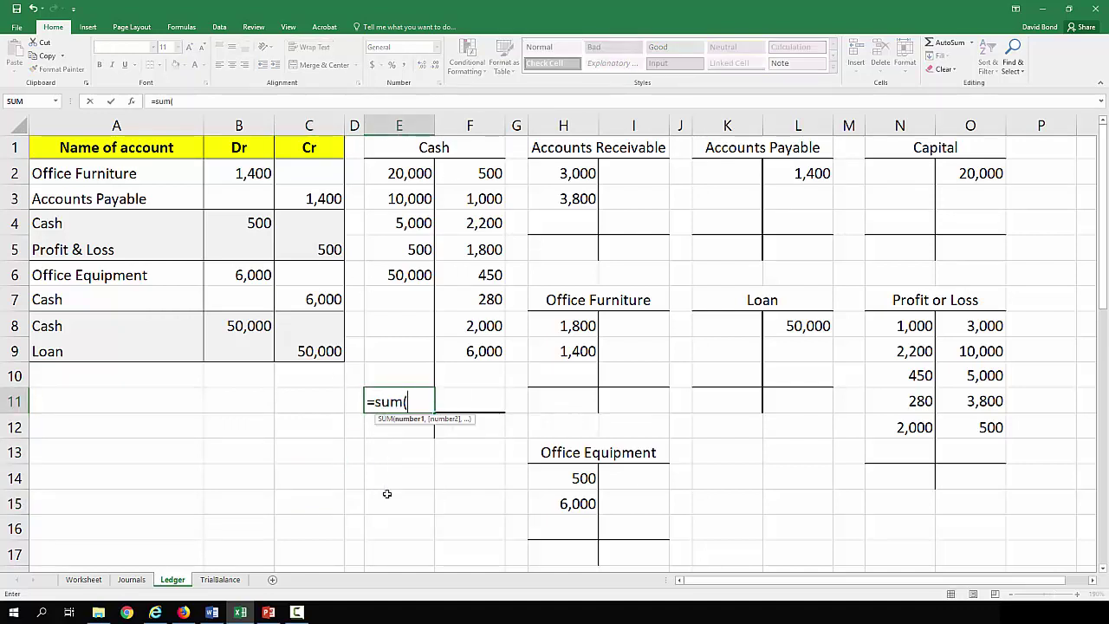
drag(397, 372, 390, 171)
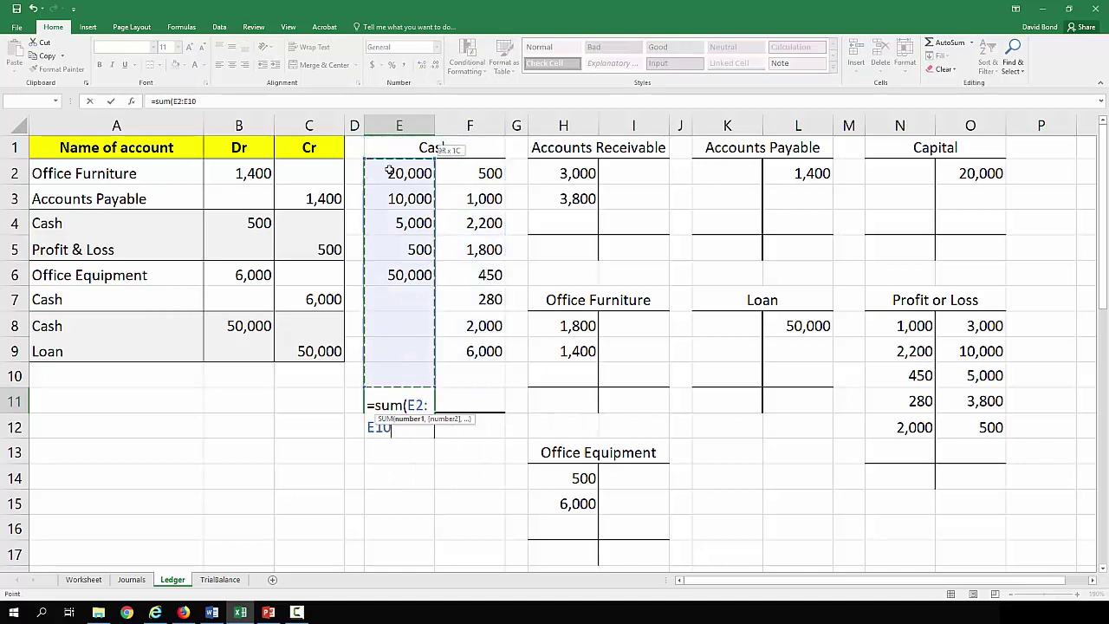
key(Return)
click(444, 403)
text(=)
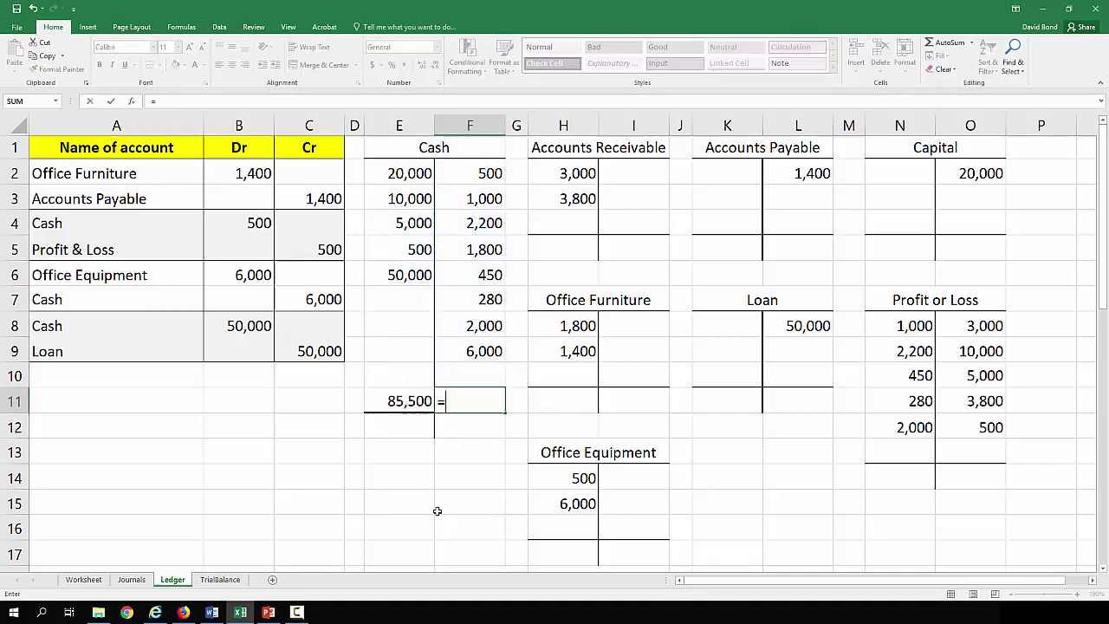
text(sum()
drag(469, 373, 467, 173)
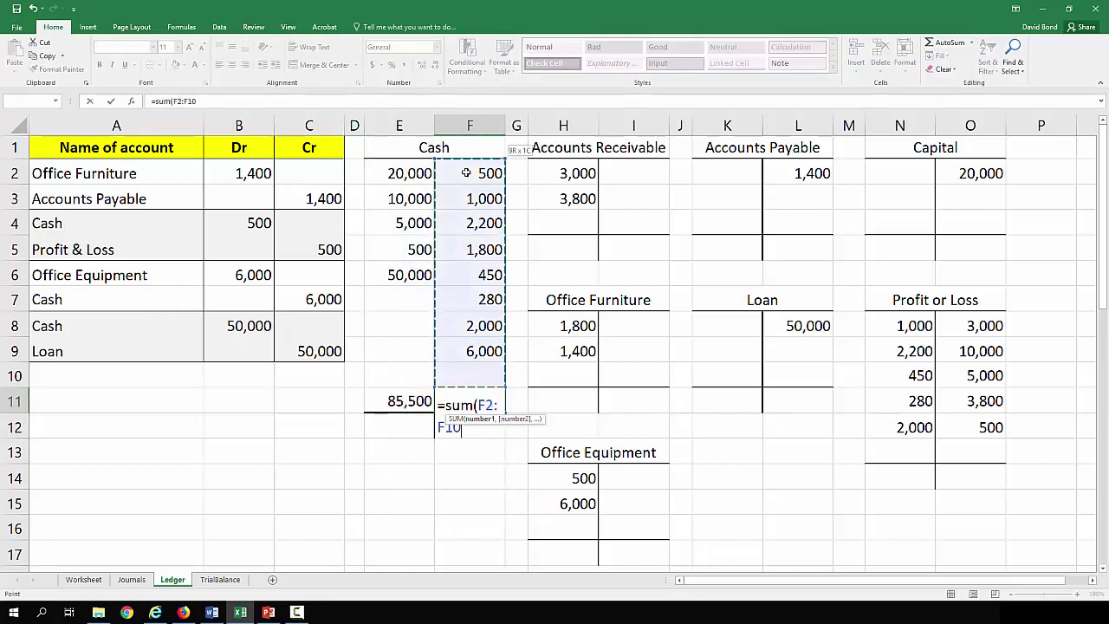
key(Return)
Enter the 71,270 balance carried down on the Cash credit side and fill it yellow.
click(449, 375)
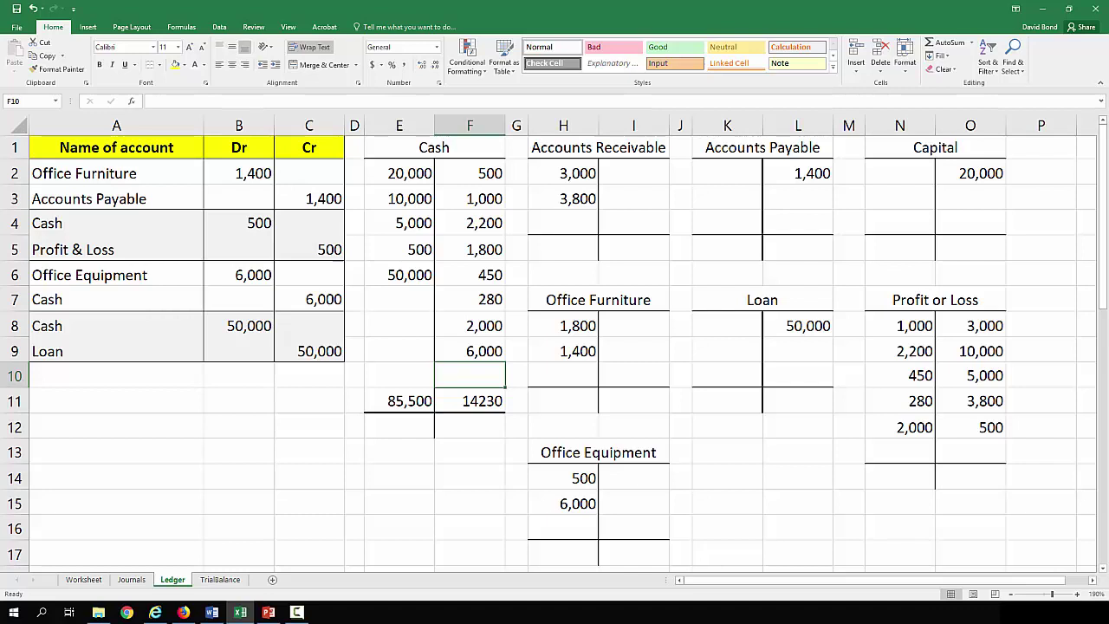
text(71270)
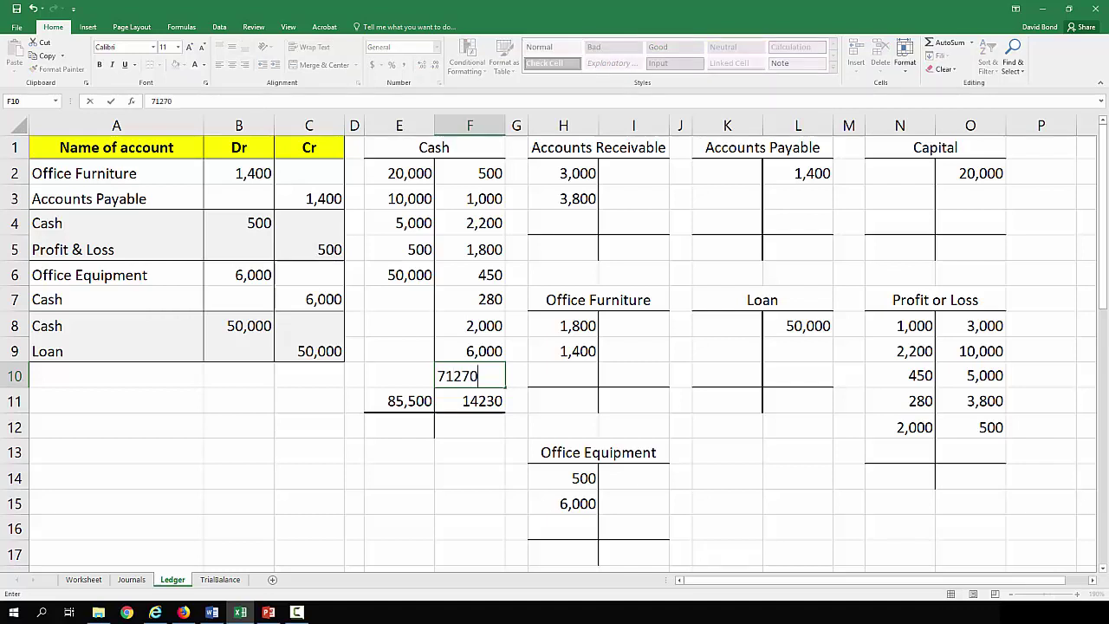
key(Return)
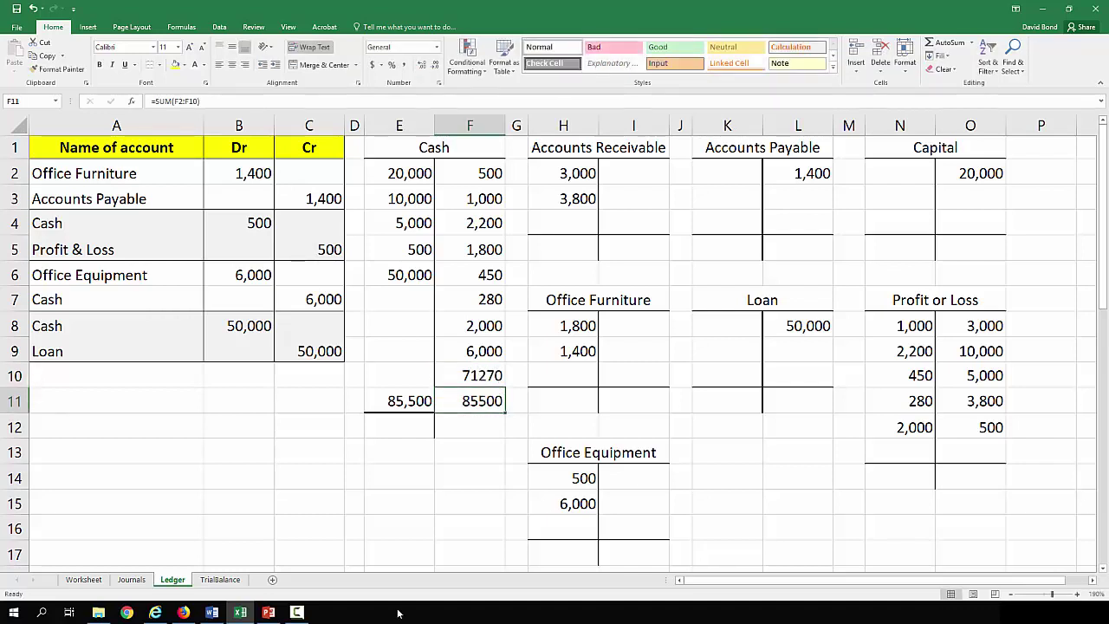
click(401, 464)
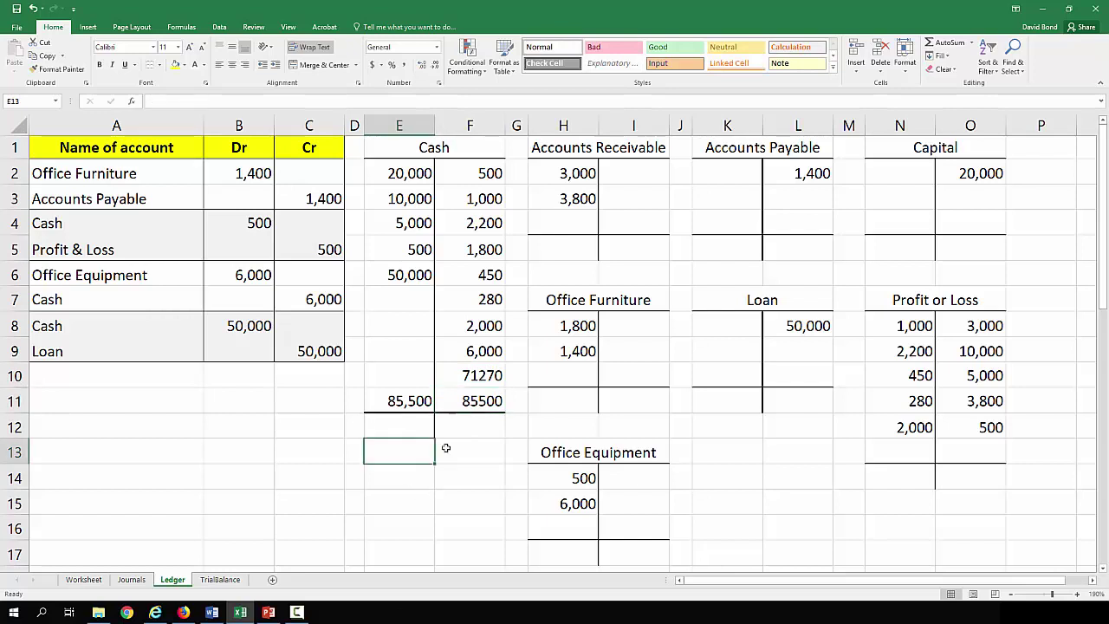
click(484, 375)
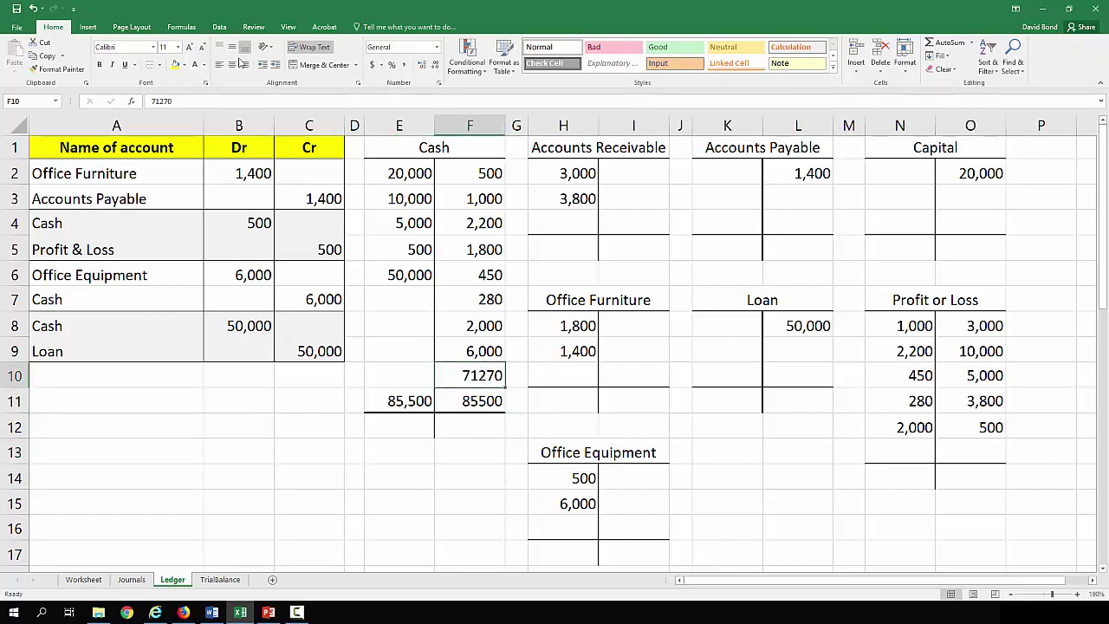
click(176, 65)
click(404, 464)
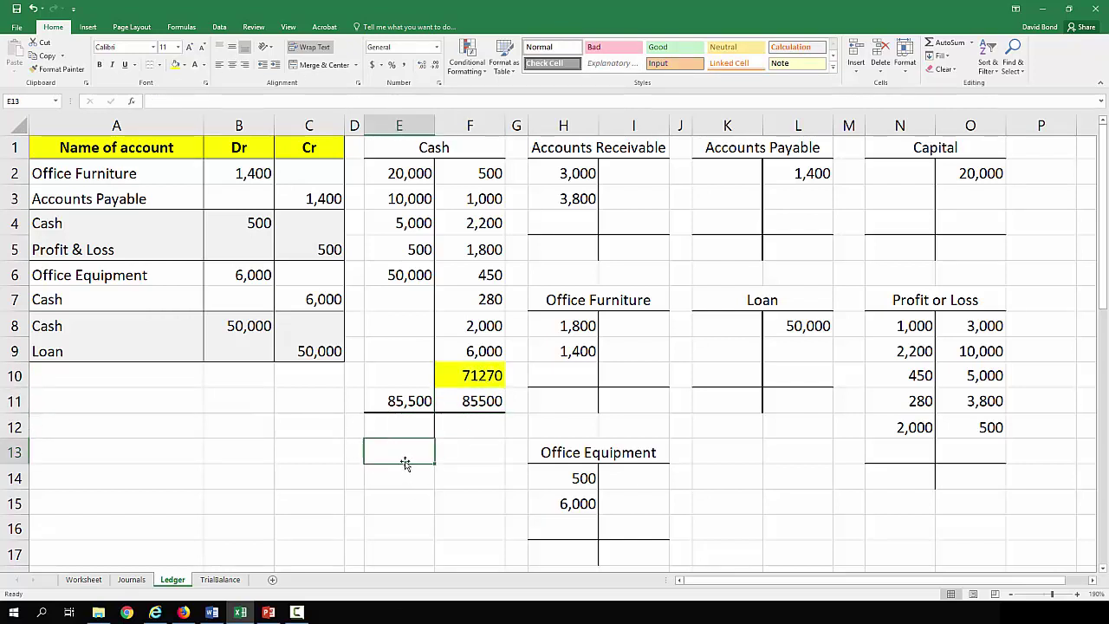
Bring down 71,270 as the Cash debit balance and highlight it yellow.
key(Up)
text(71,270)
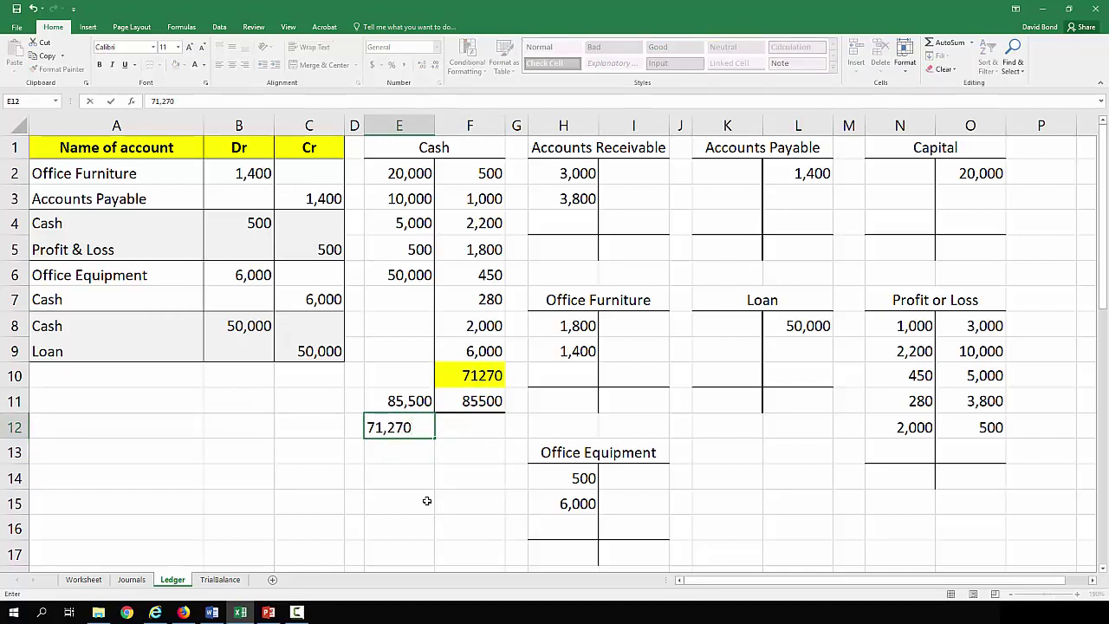
key(ctrl+Return)
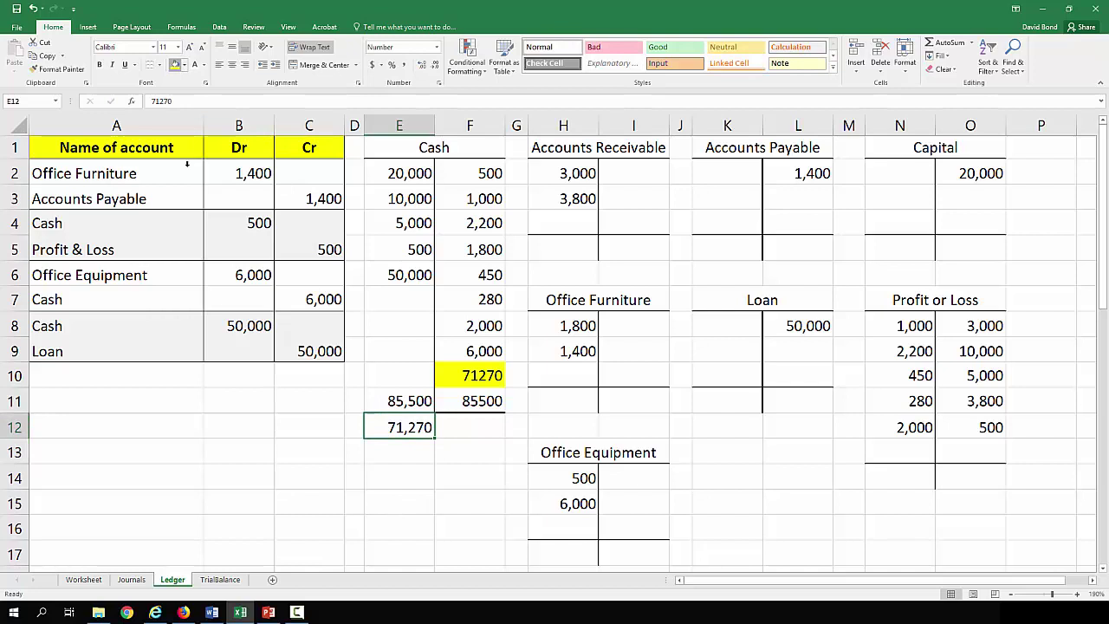
click(175, 65)
click(393, 511)
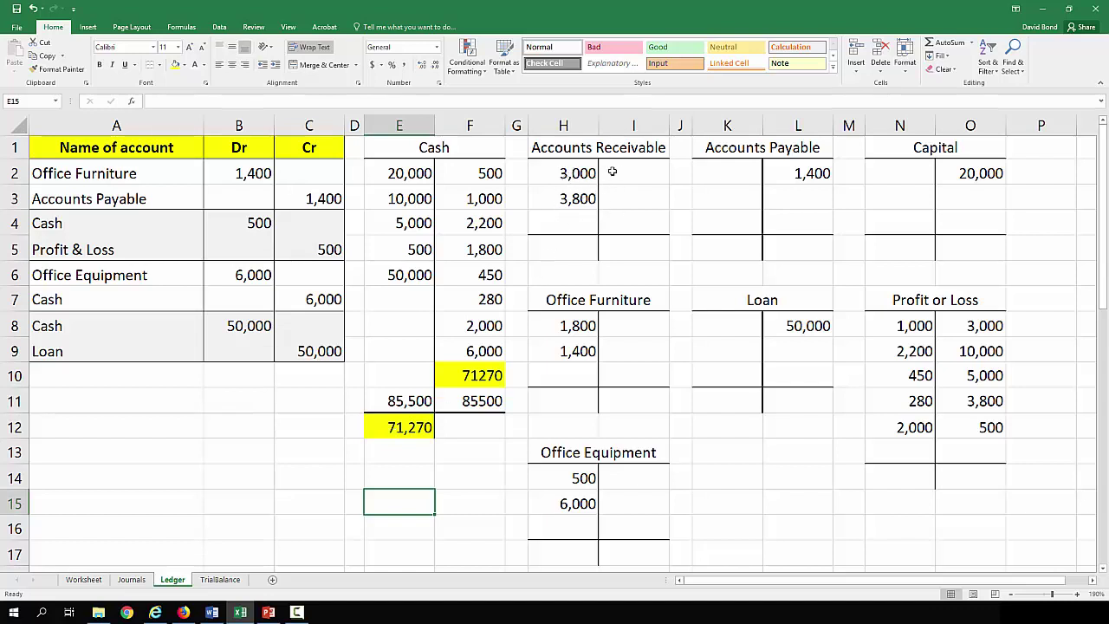
Total Accounts Receivable in H5 with =SUM(H2:H4), giving 6,800, and fill it yellow.
click(572, 247)
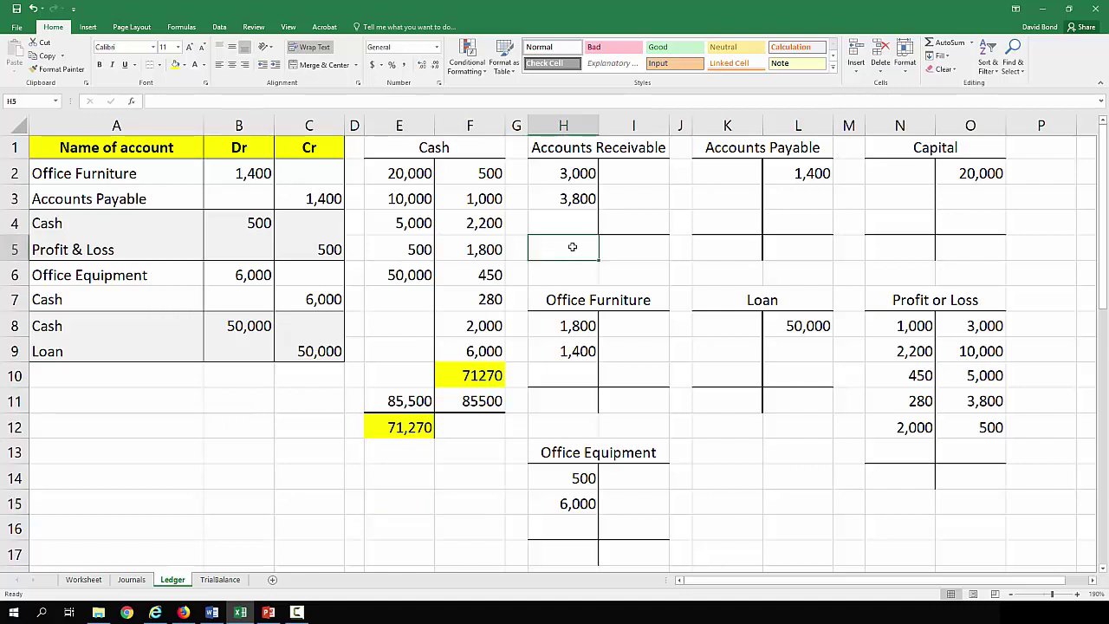
text(=sum()
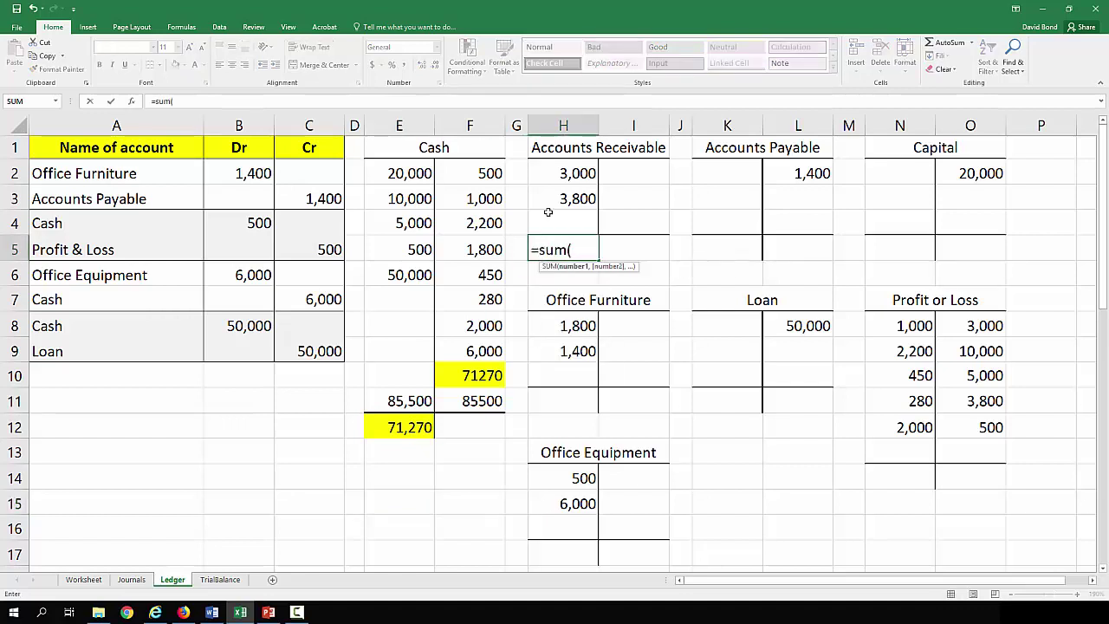
drag(547, 213, 554, 178)
key(Return)
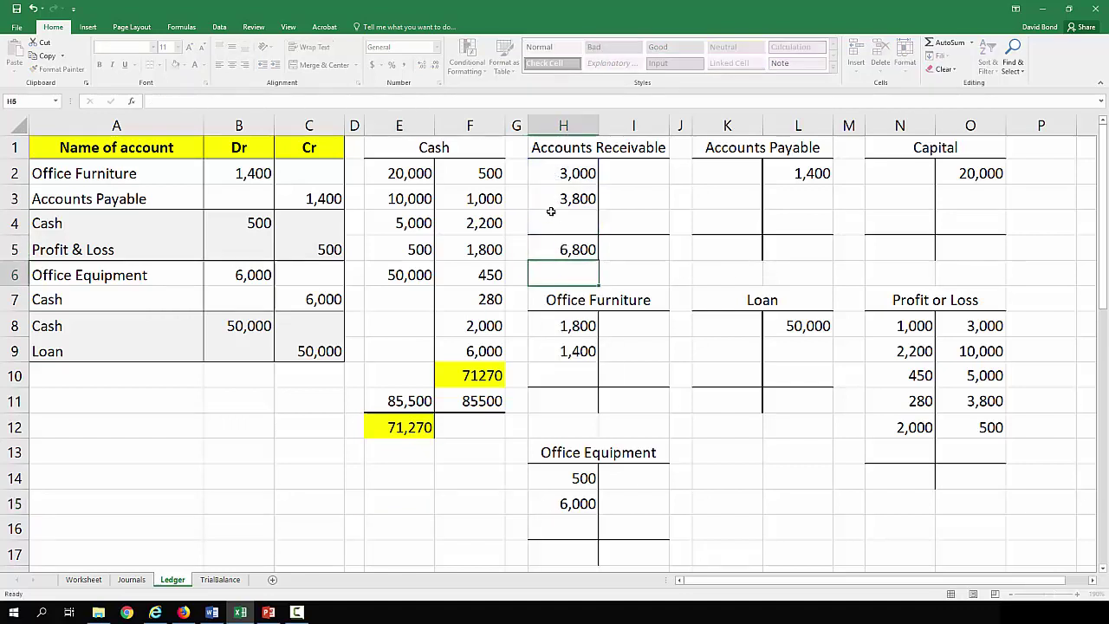
click(565, 250)
click(174, 66)
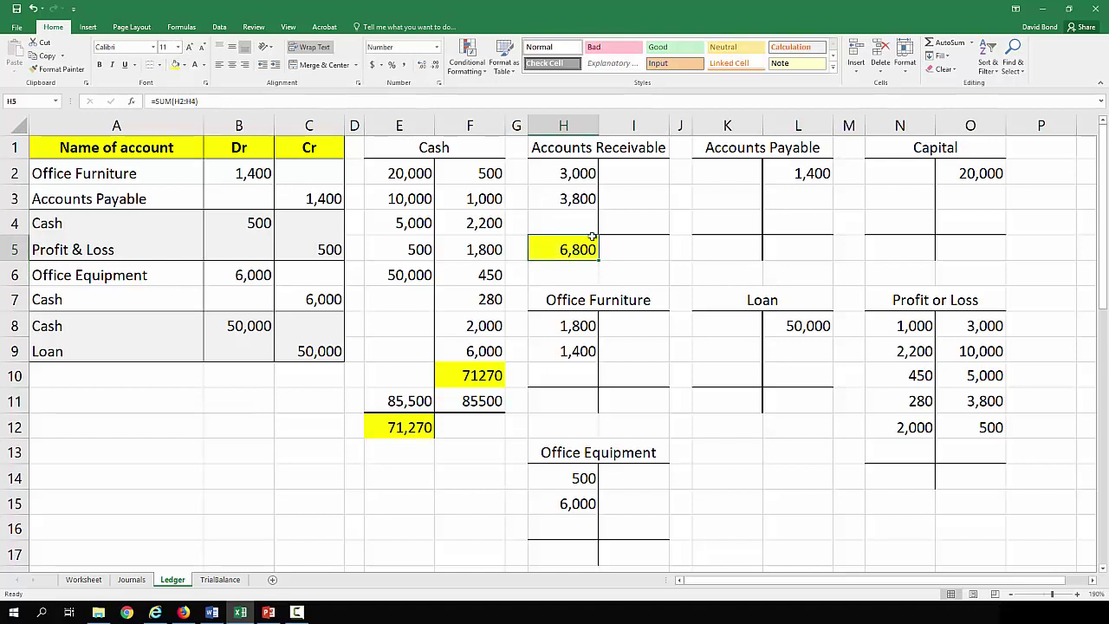
Add a yellow =SUM(H8:H10) balance of 3,200 in H11, copied to H17 for Office Equipment.
click(583, 404)
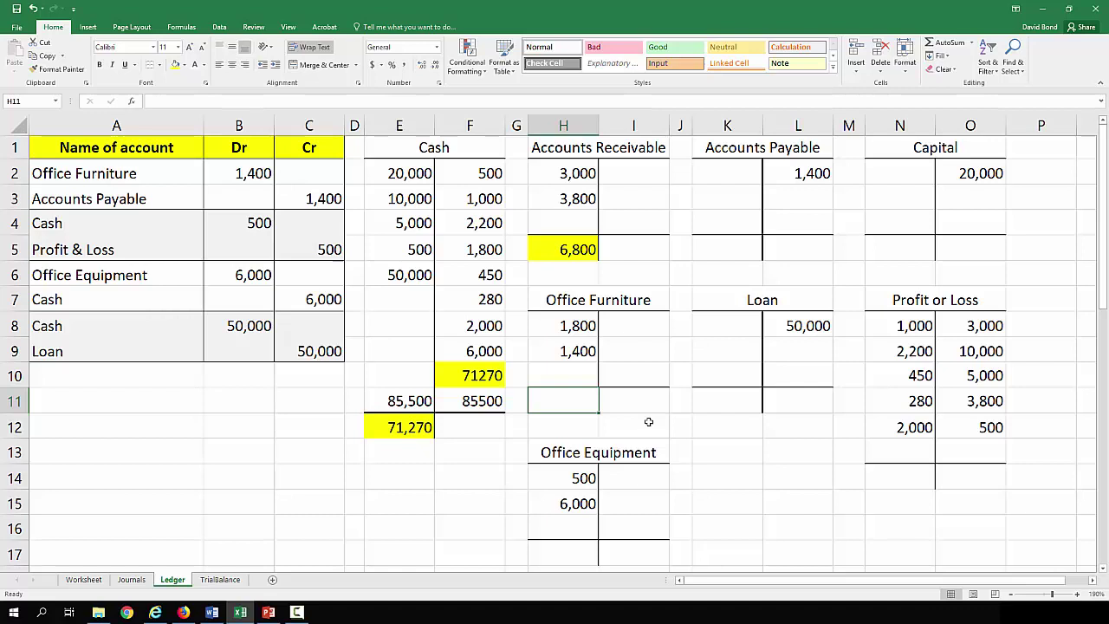
text(=sum()
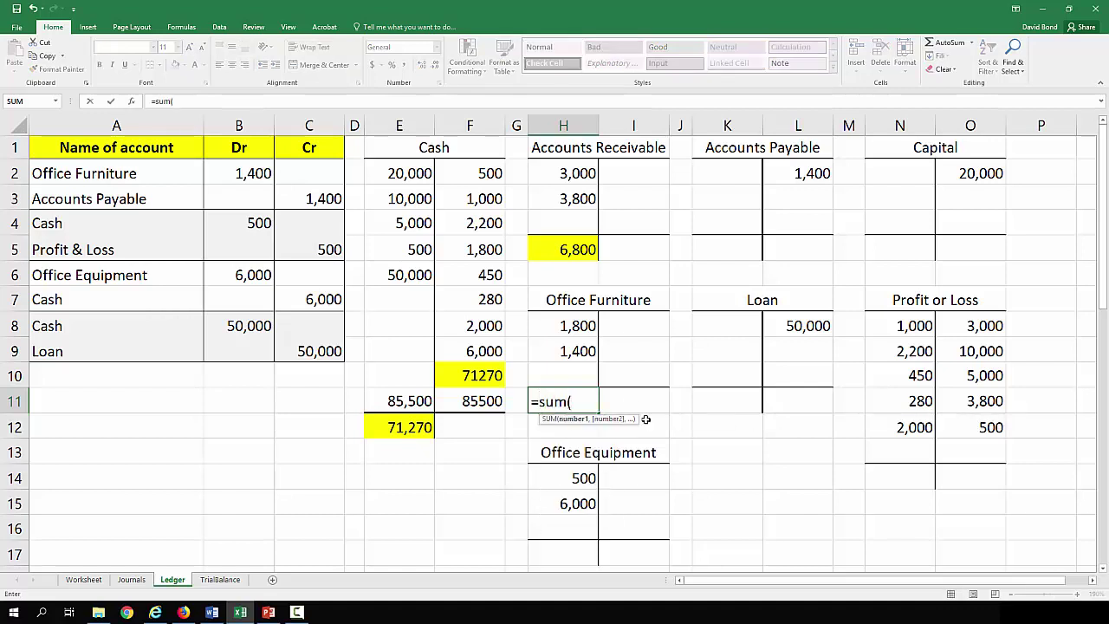
drag(579, 326, 579, 376)
key(Return)
key(Up)
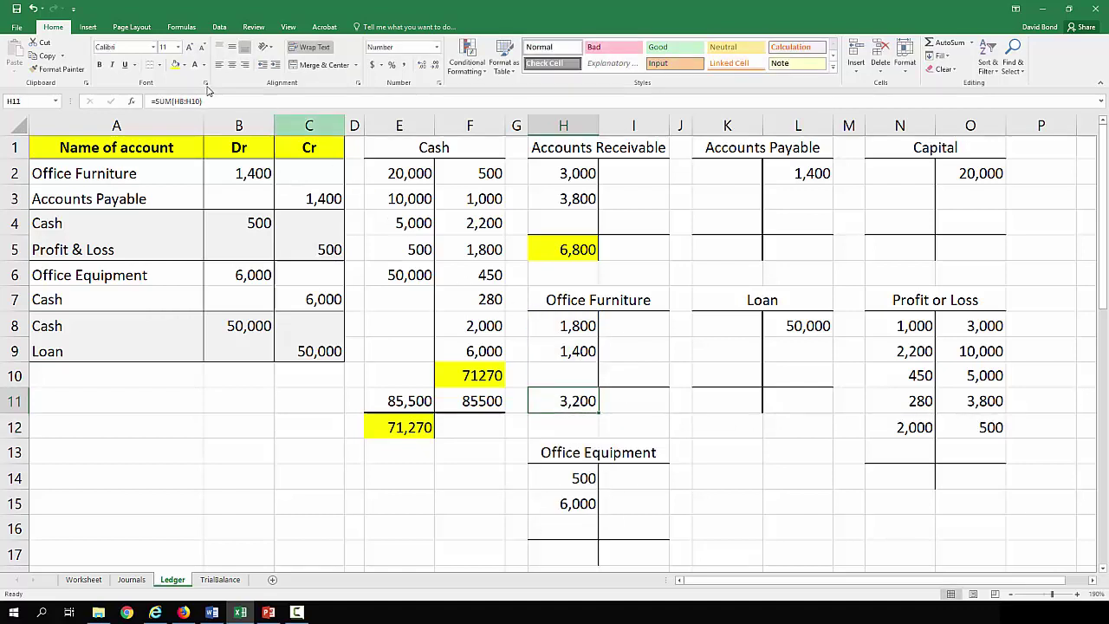
click(176, 66)
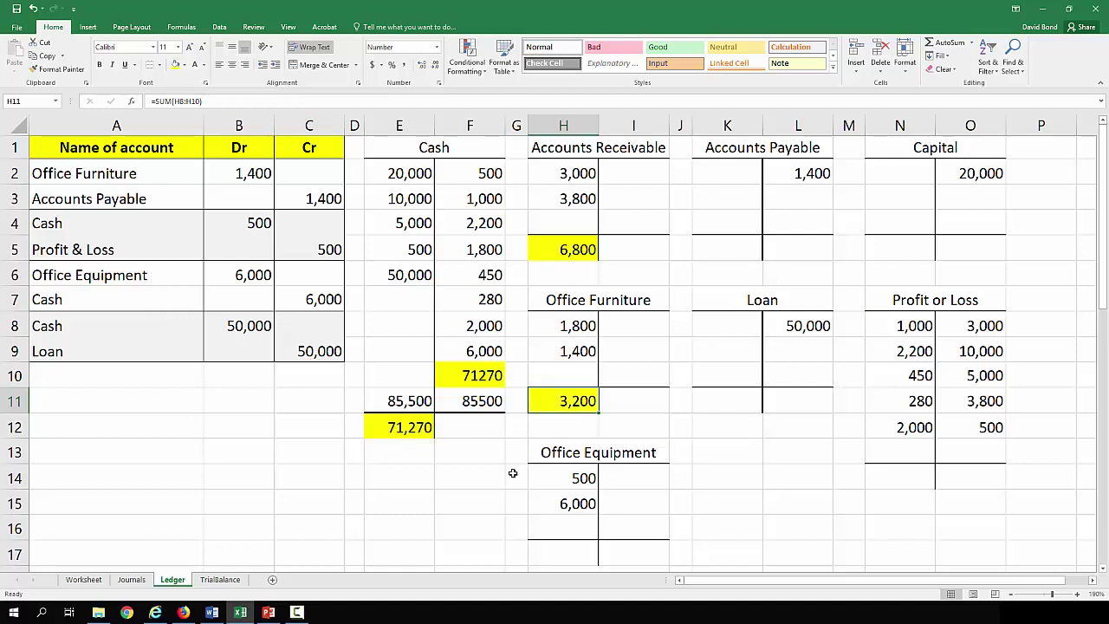
key(ctrl+c)
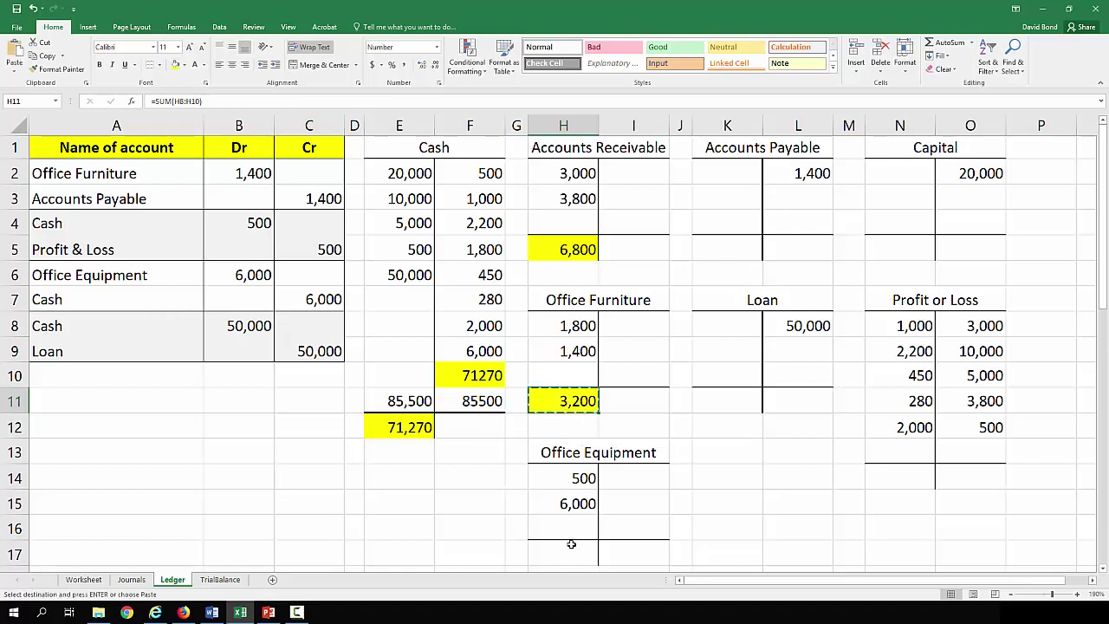
click(569, 546)
key(ctrl+v)
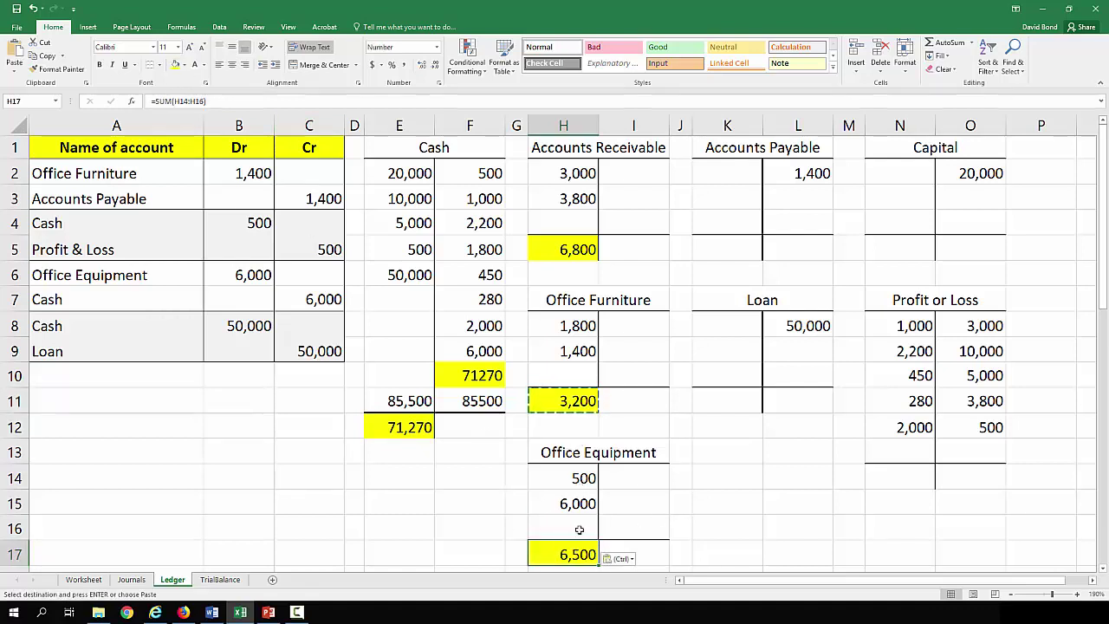
Add a yellow =SUM(L2:L4) Accounts Payable balance of 1,400 in L5, pasted into L11 and O5.
click(802, 246)
text(=sum()
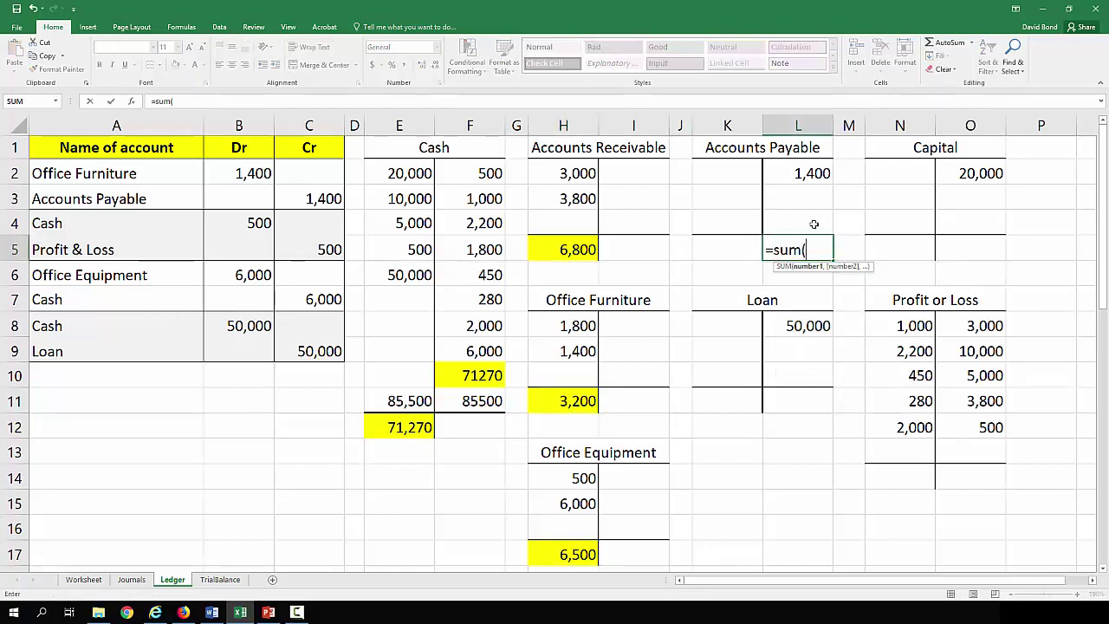
drag(815, 217, 795, 173)
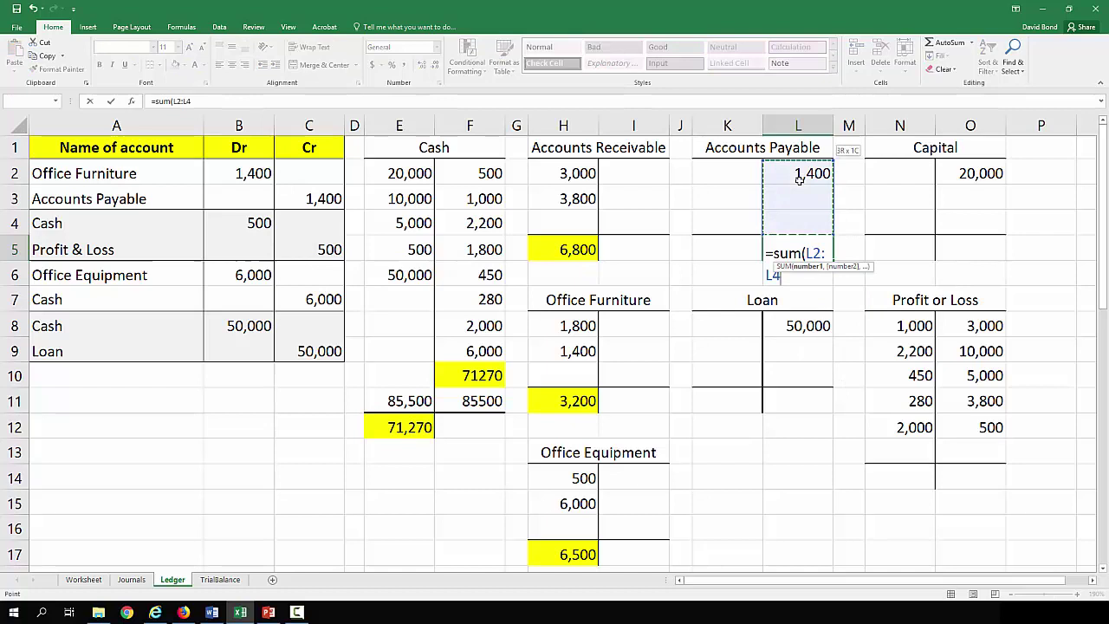
key(Return)
click(787, 247)
click(176, 65)
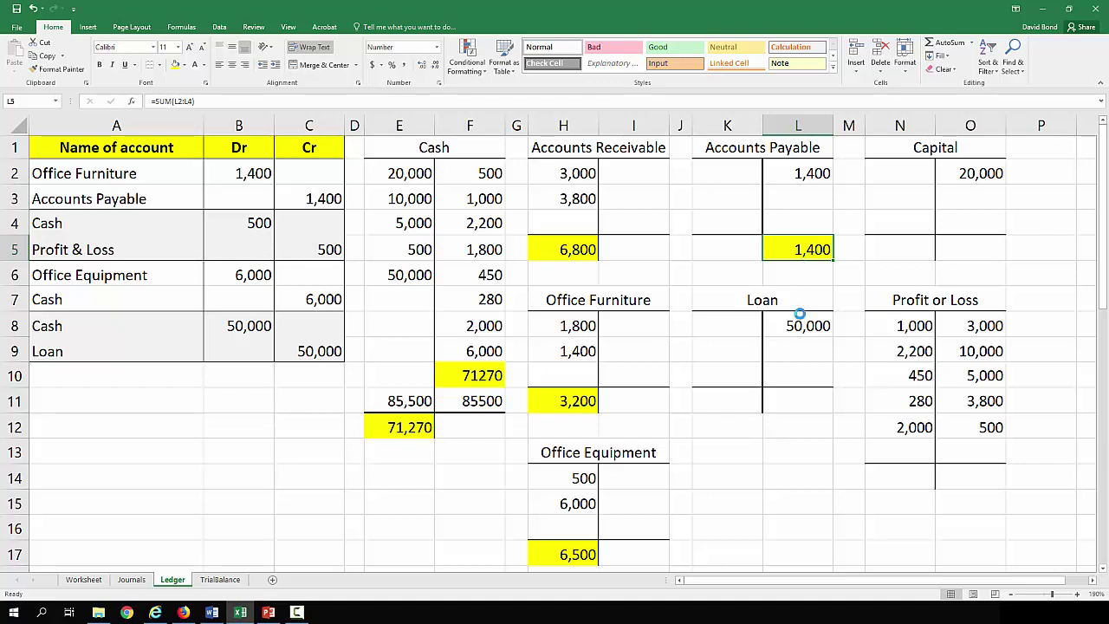
key(ctrl+c)
click(799, 394)
key(ctrl+v)
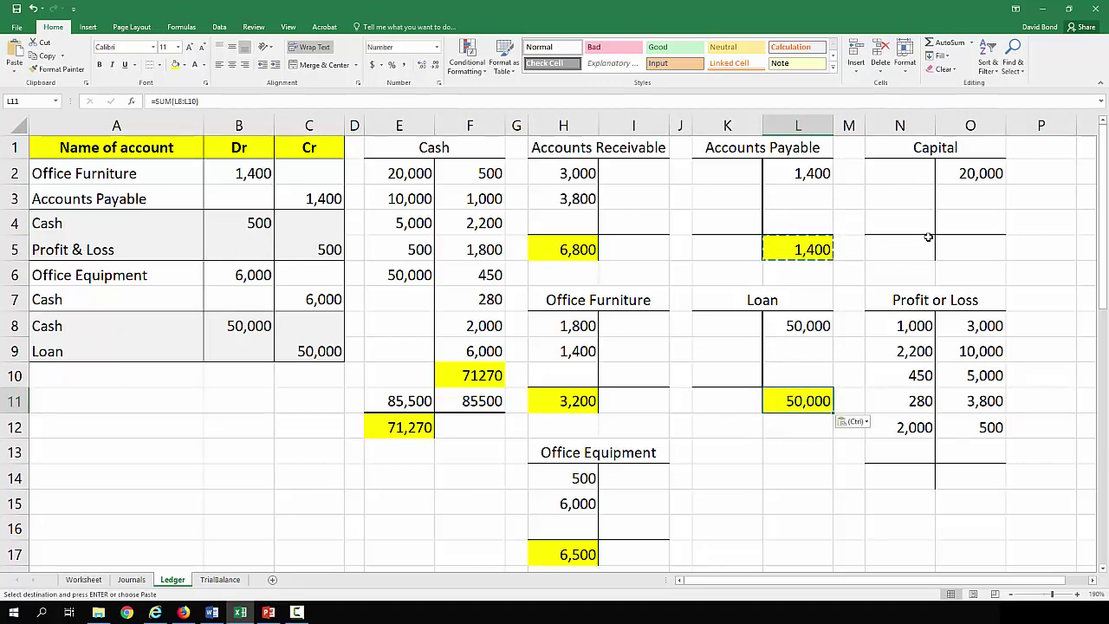
click(958, 250)
key(ctrl+v)
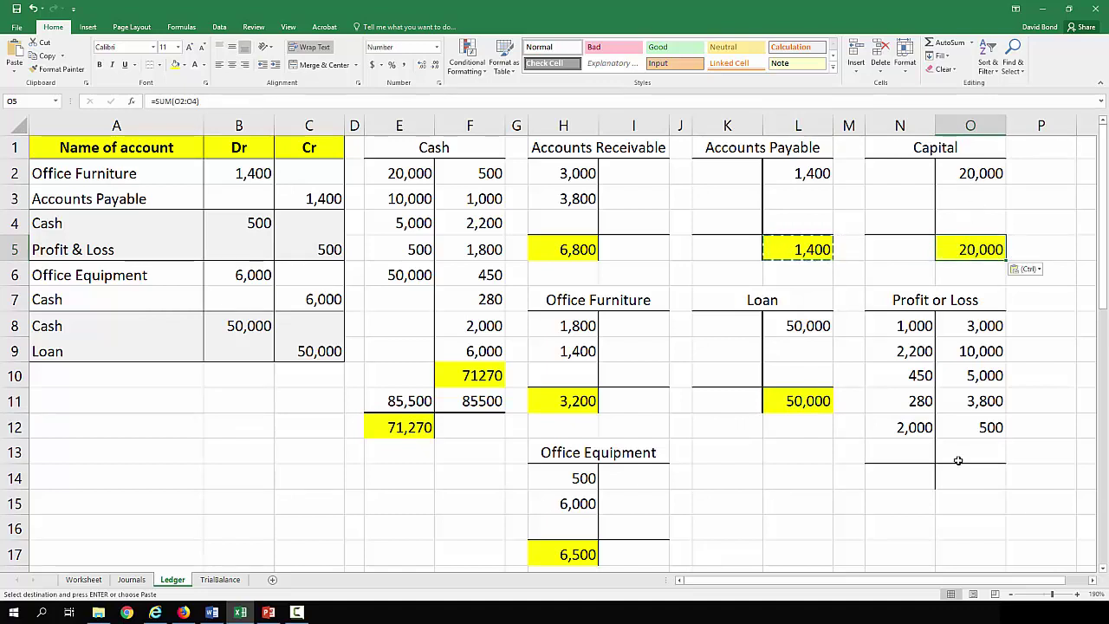
Move the Profit or Loss closing lines down one row.
drag(910, 452, 954, 518)
drag(934, 435, 892, 437)
click(891, 451)
click(906, 524)
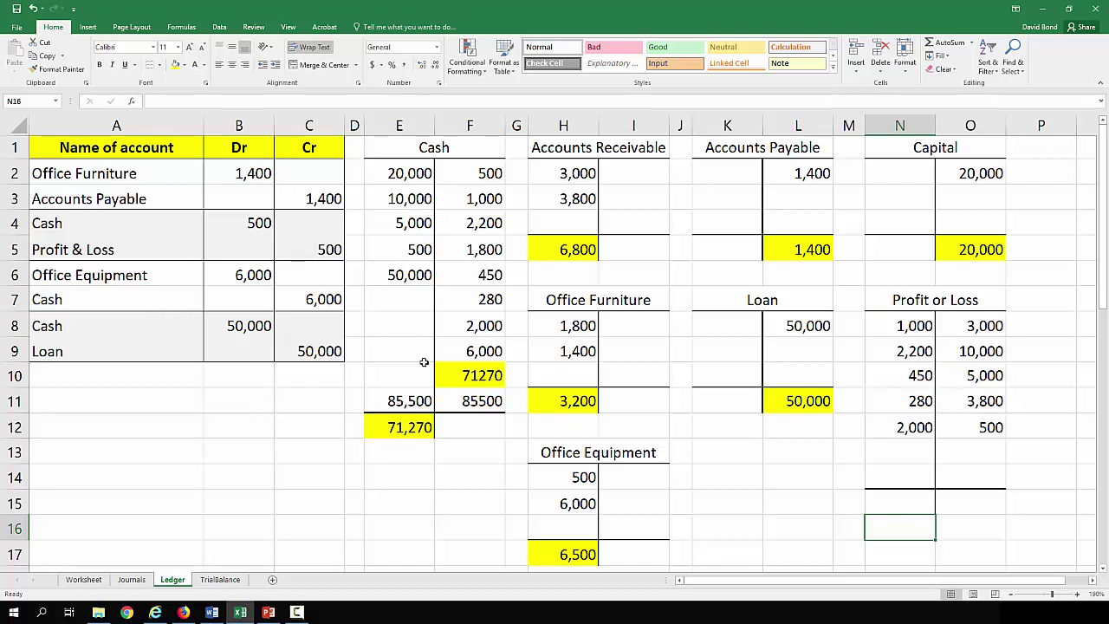
Border and italicise the Cash totals row E11:F11, then paint that format onto the Profit or Loss totals row.
drag(472, 400, 407, 400)
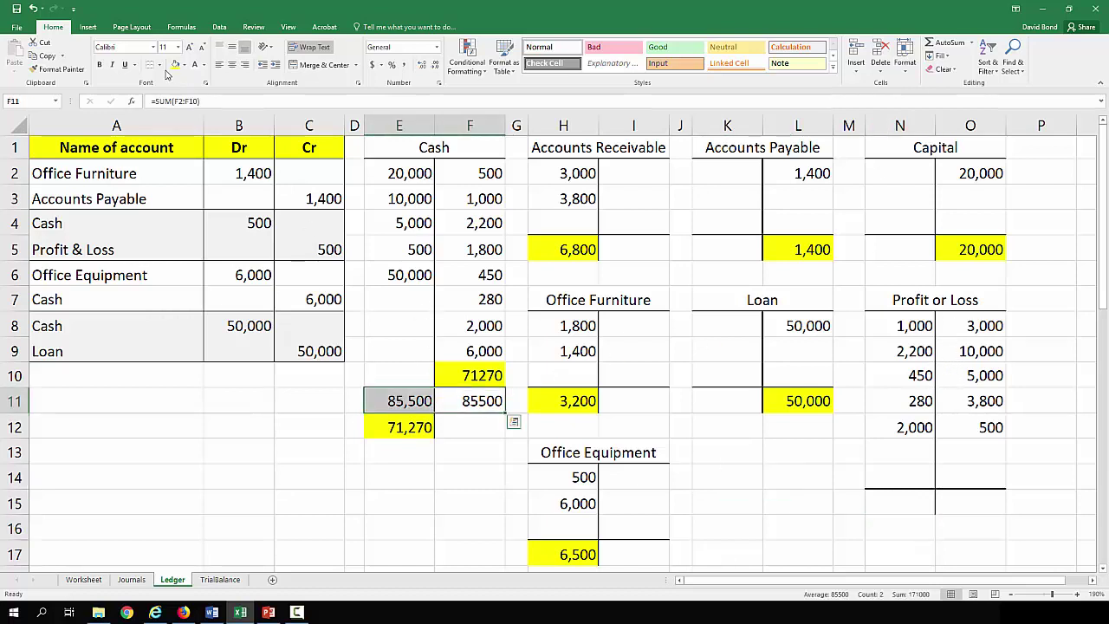
click(159, 65)
click(180, 163)
key(ctrl+i)
click(448, 470)
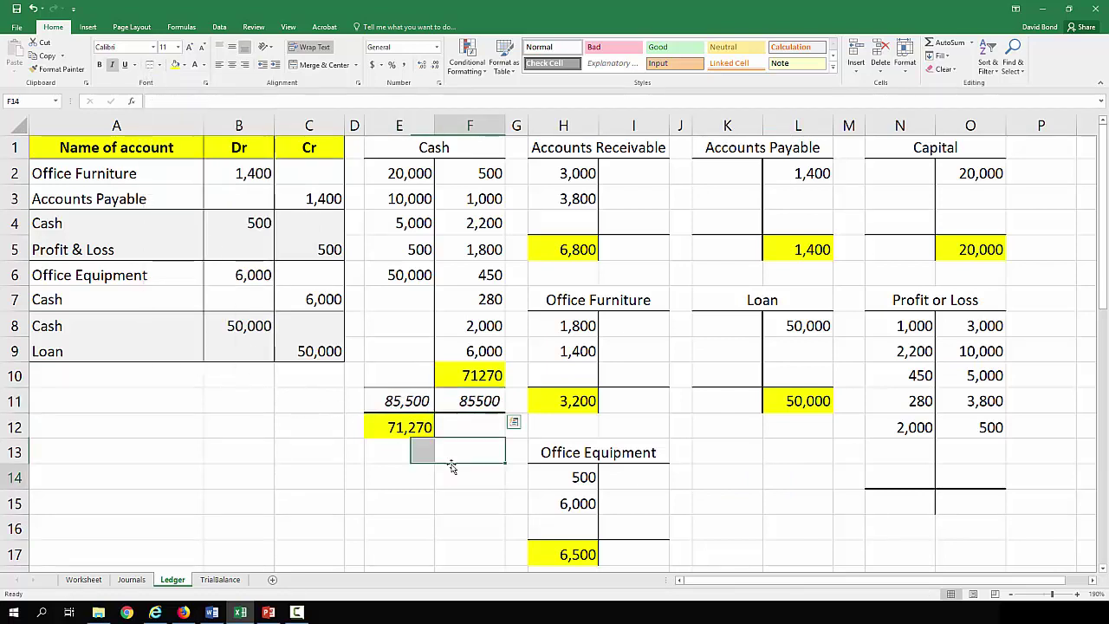
drag(414, 400, 472, 400)
click(60, 68)
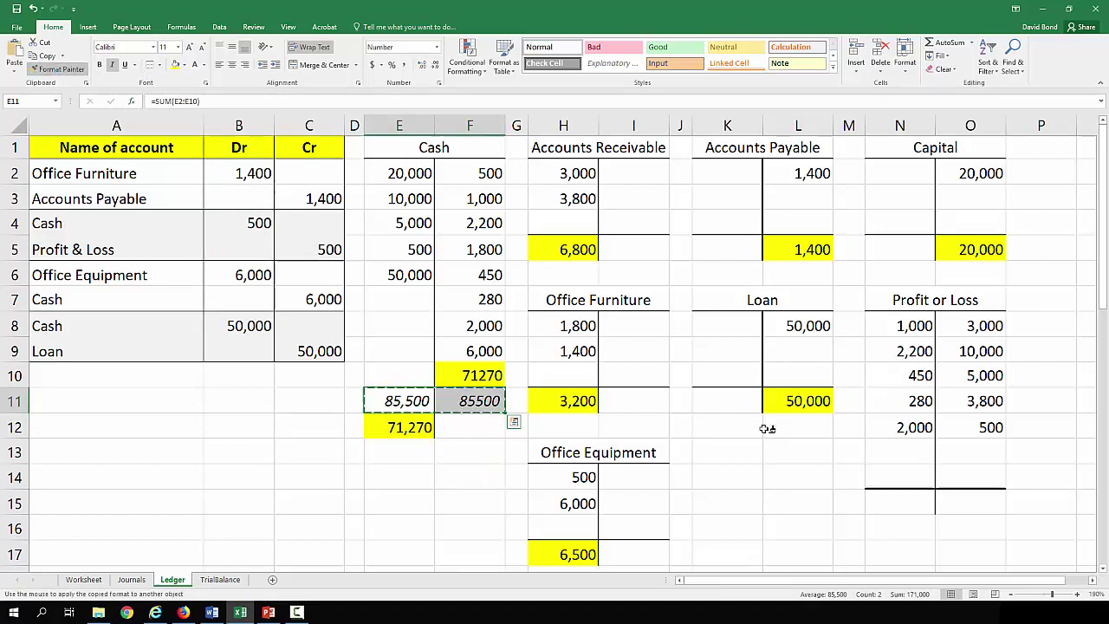
click(917, 475)
Total Profit or Loss with =SUM(N8:N13) giving 5,930 and =SUM(O8:O13) giving 22,300.
click(916, 470)
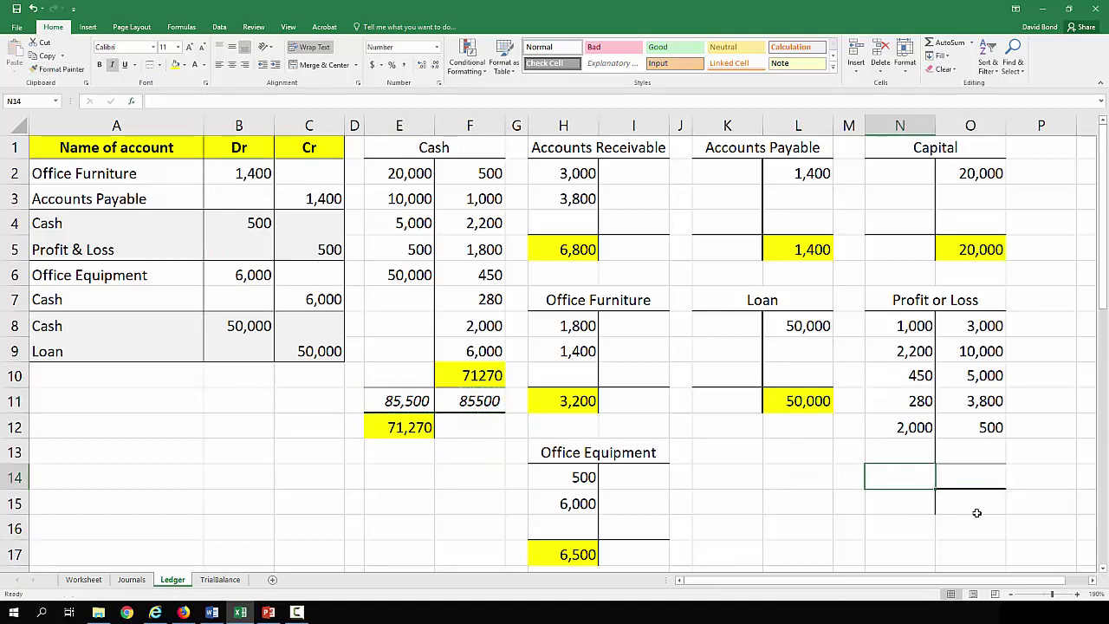
text(=sum()
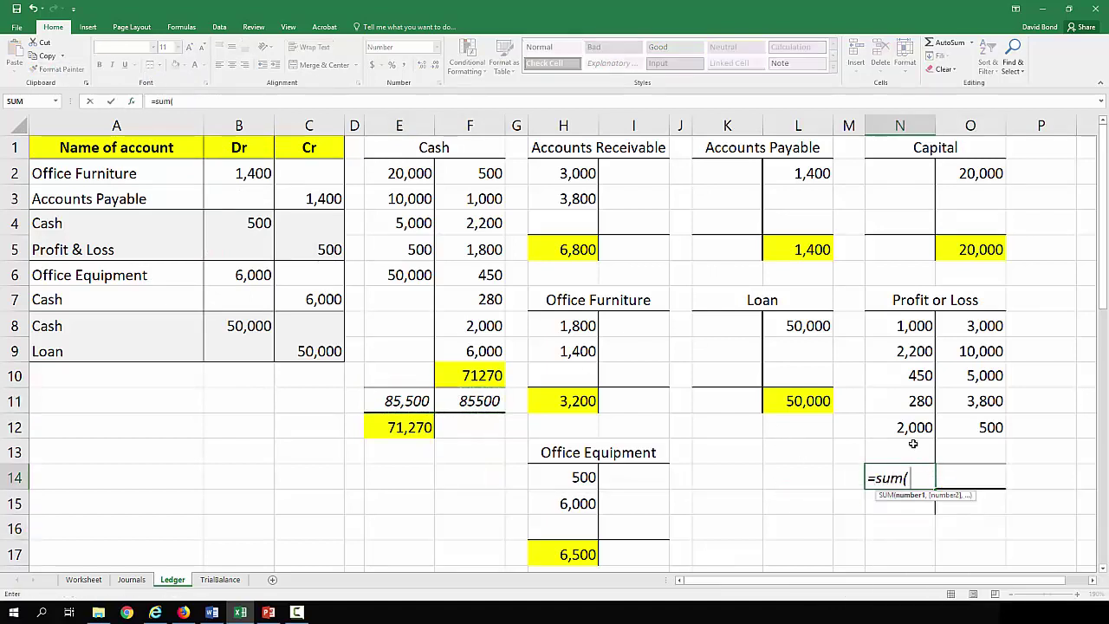
drag(913, 446, 911, 332)
key(Return)
click(967, 478)
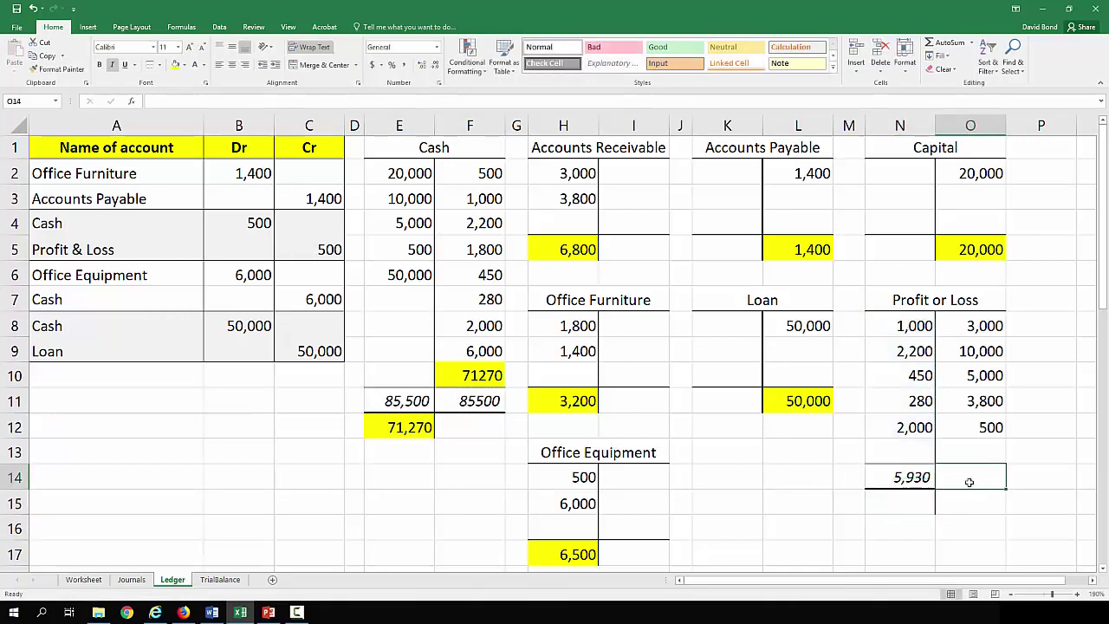
text(=sum()
drag(971, 452, 970, 328)
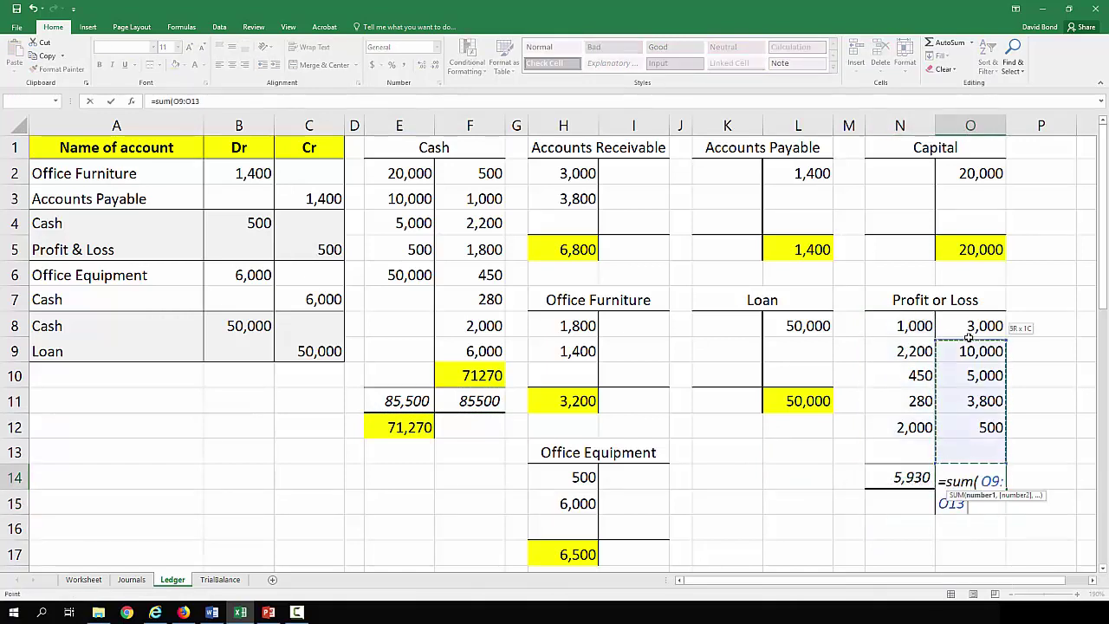
key(Return)
click(1044, 404)
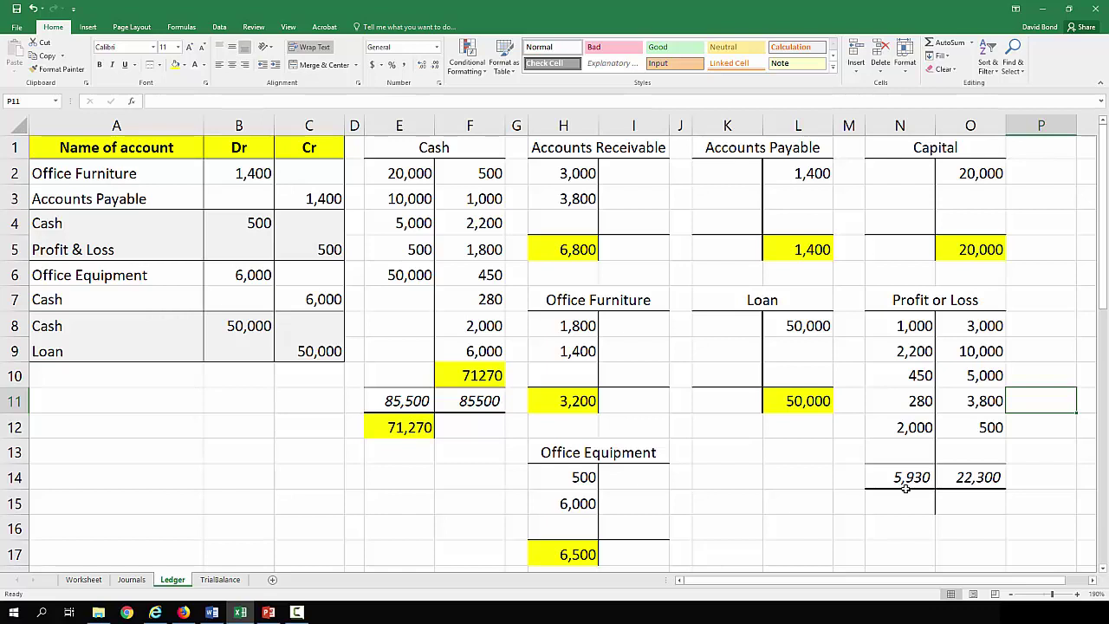
click(982, 484)
Enter the 16,370 Profit or Loss balance in yellow cells at N13 and below the credit total.
drag(982, 482, 896, 452)
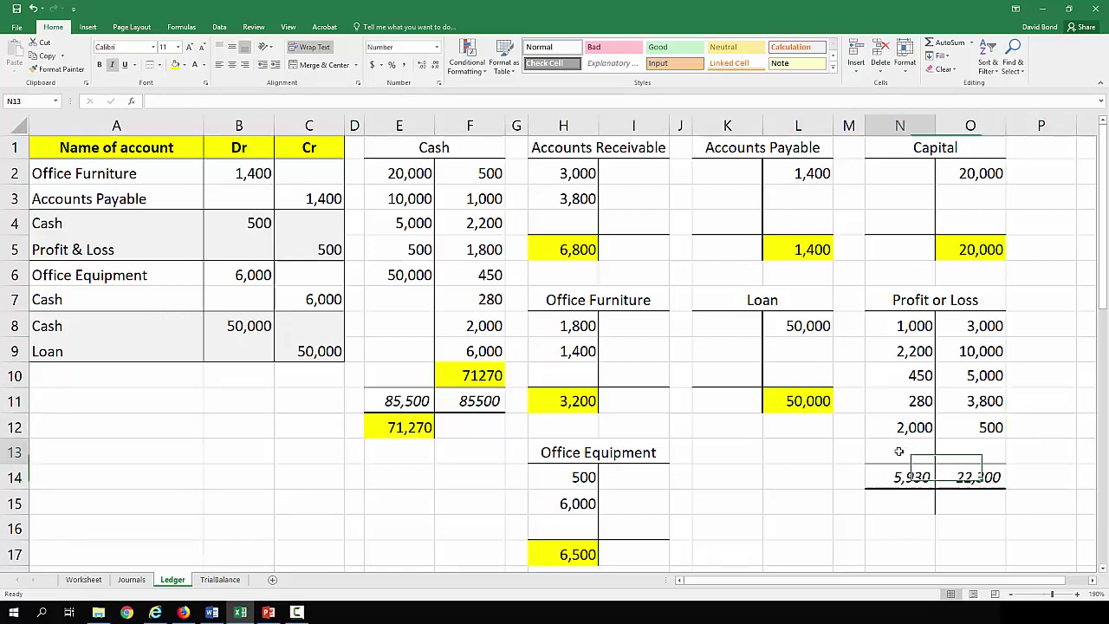
click(895, 455)
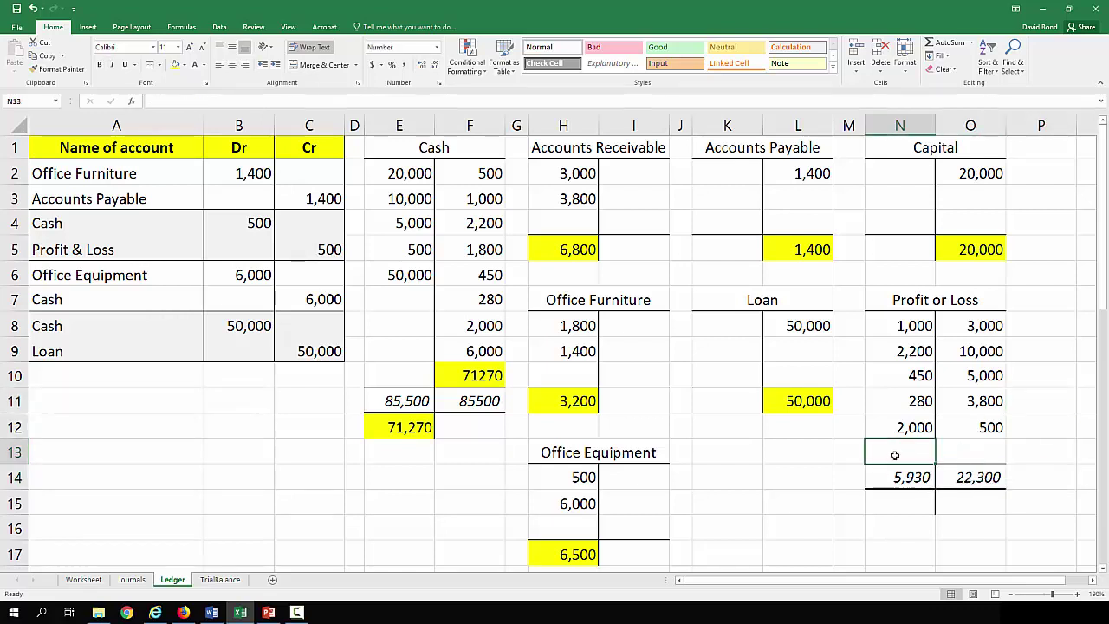
click(174, 65)
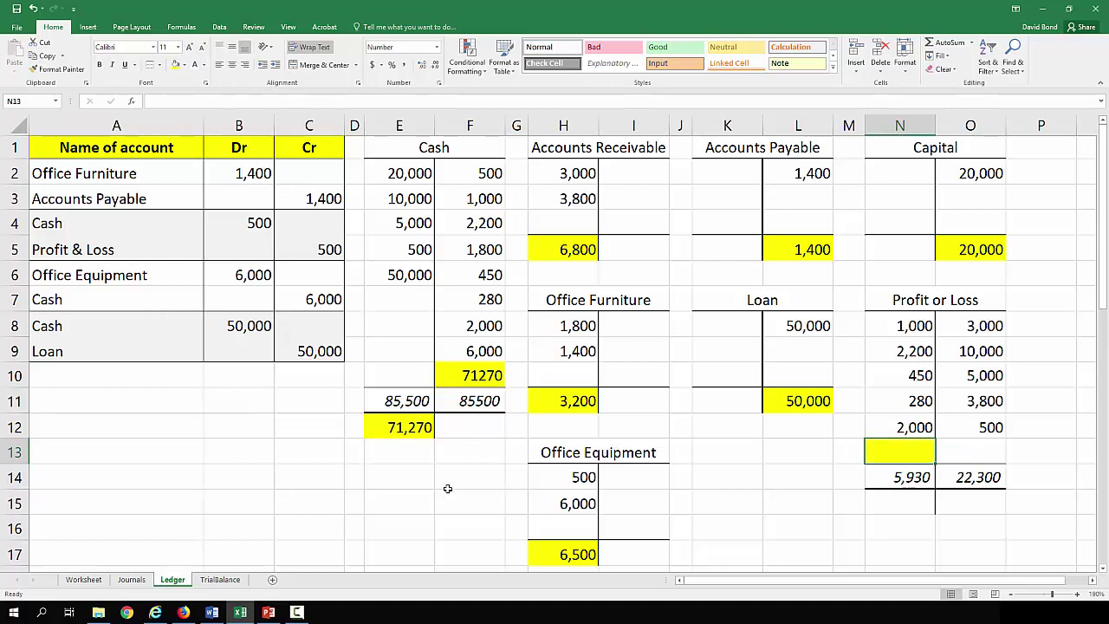
text(16,)
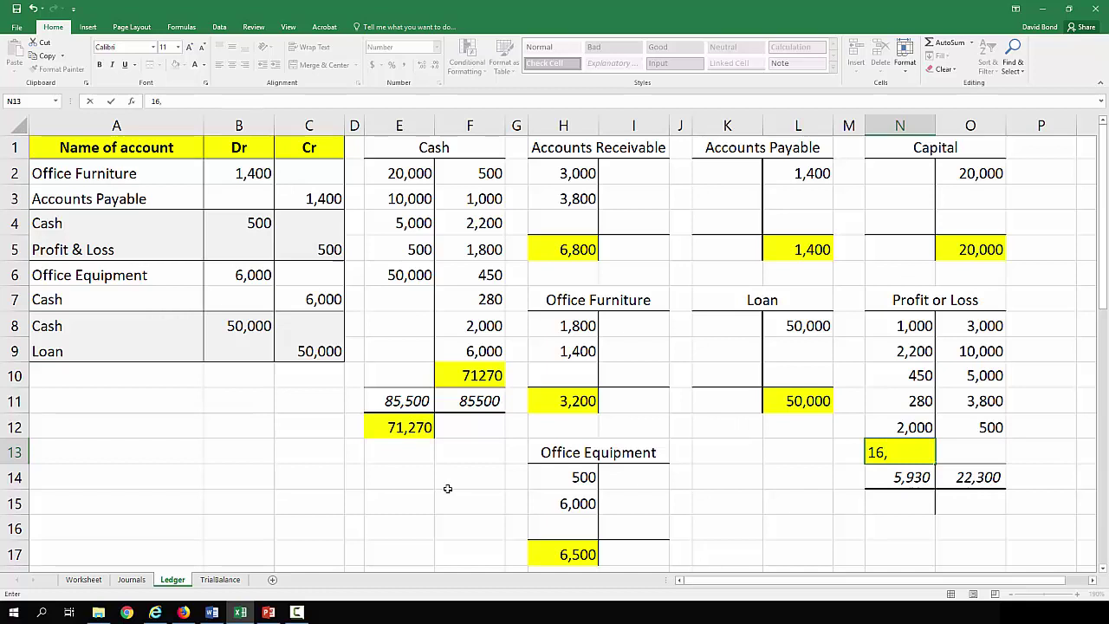
text(370)
key(Return)
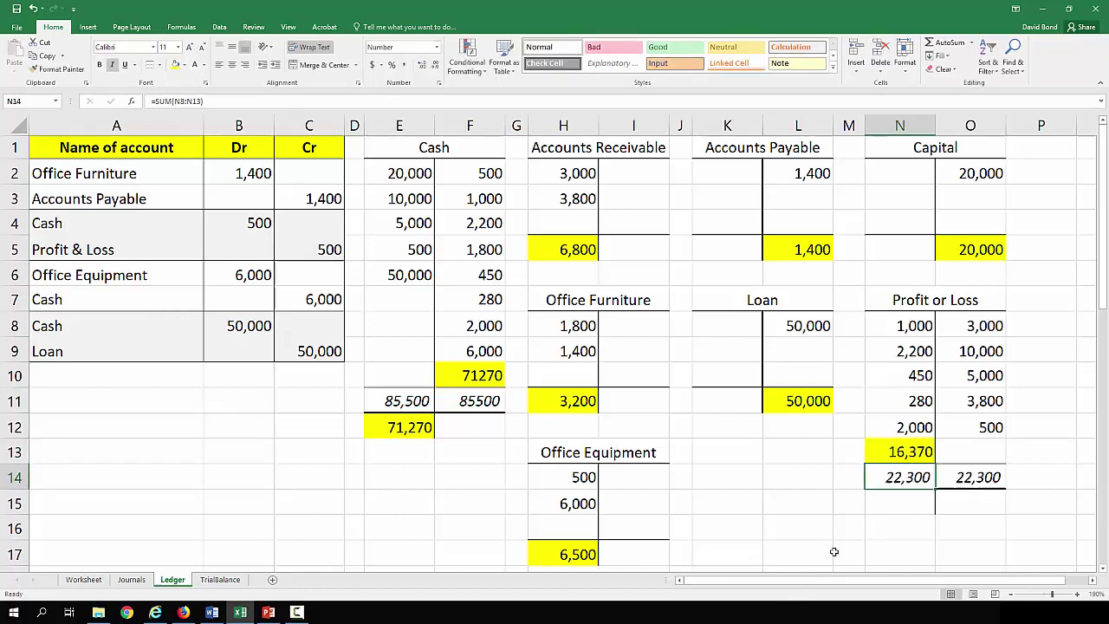
click(968, 505)
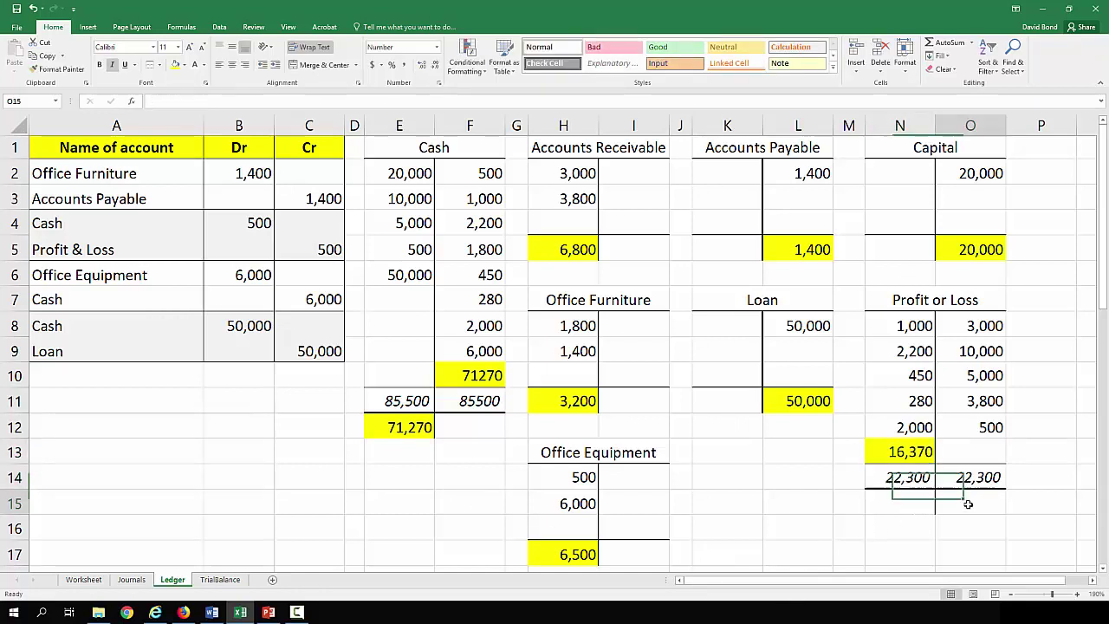
click(174, 65)
text(16,)
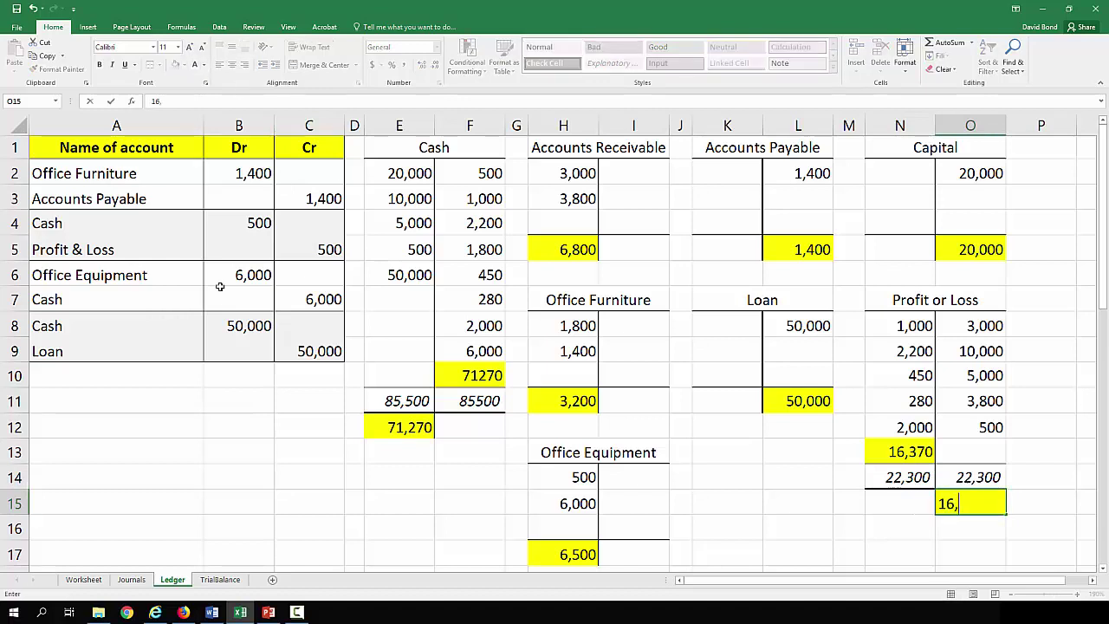
text(370)
key(Return)
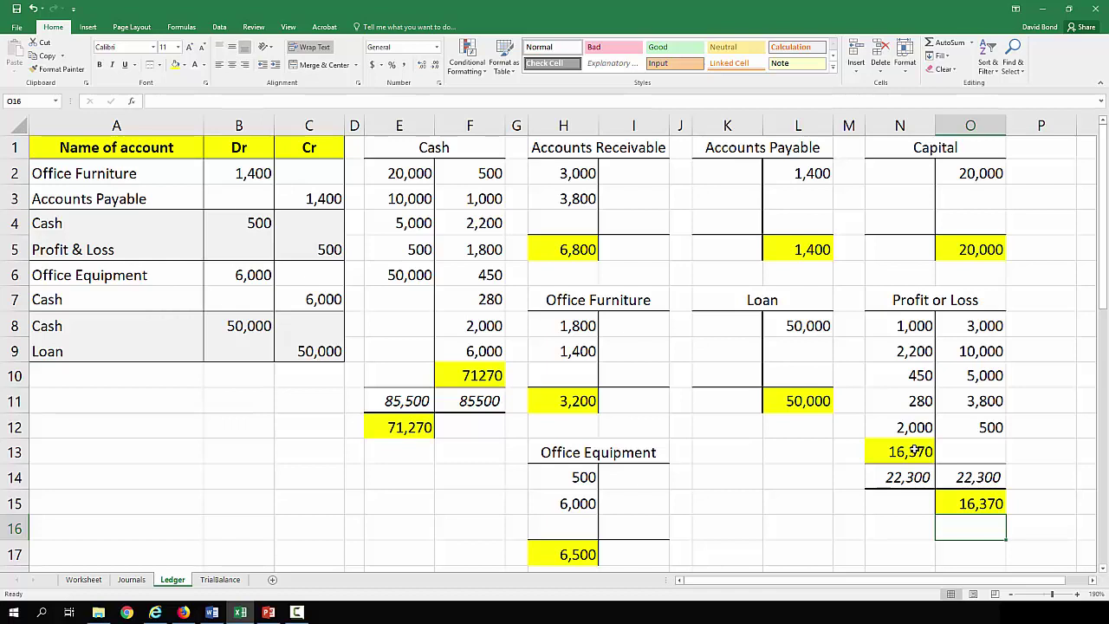
Review the Cash, Receivable, Loan, Payable, Capital and Profit or Loss balances, then move to the trial balance.
click(422, 428)
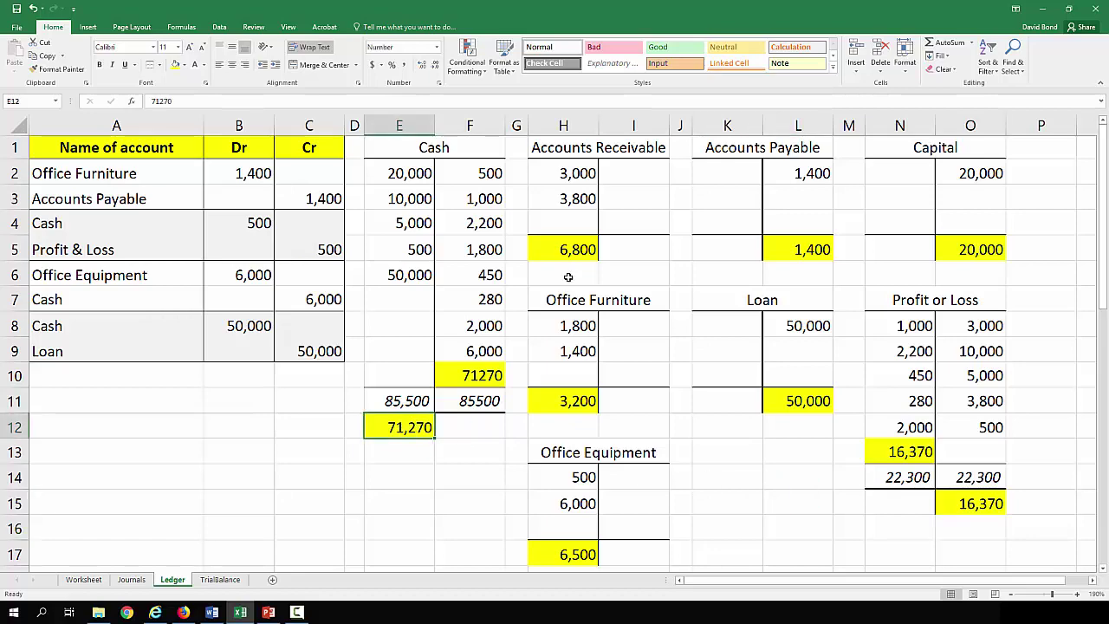
click(565, 251)
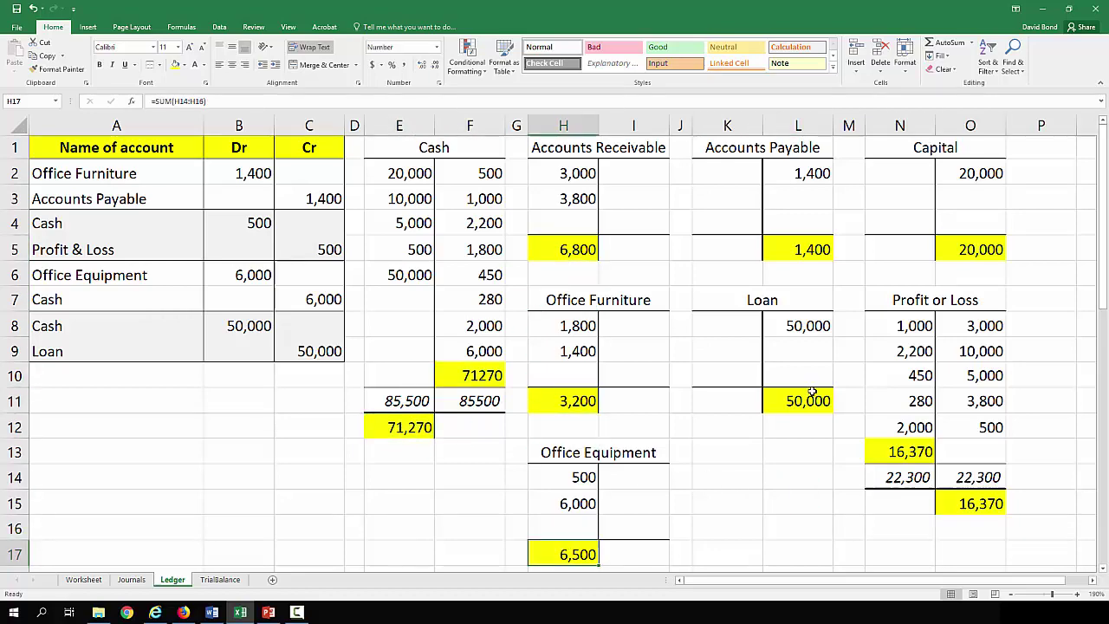
drag(805, 398, 806, 374)
click(805, 258)
click(958, 253)
click(990, 481)
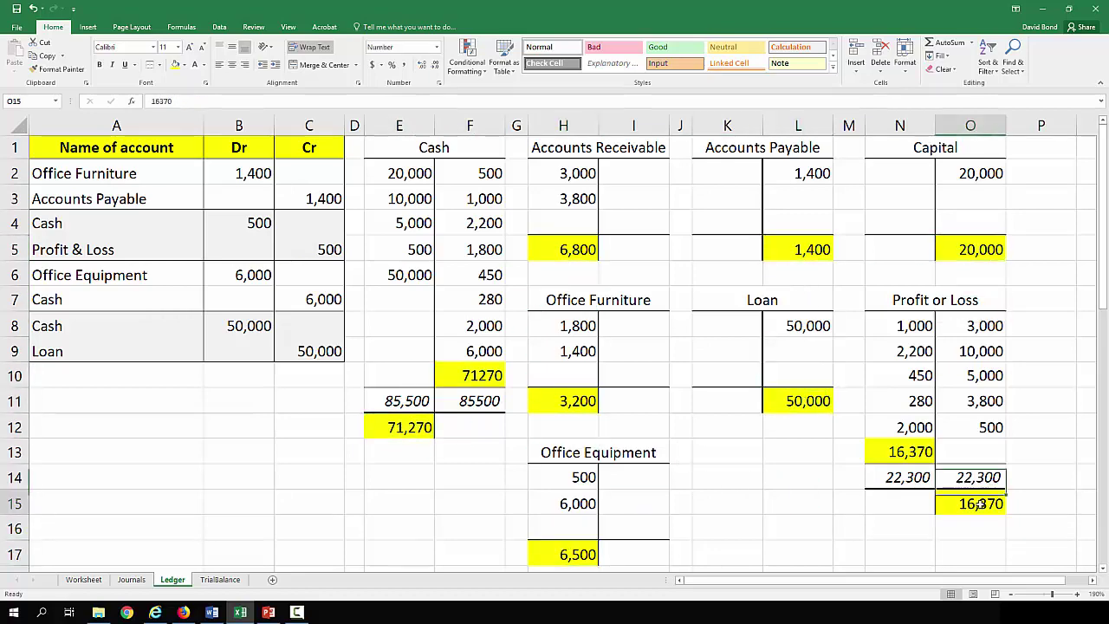
key(ctrl+c)
key(Right)
key(Right)
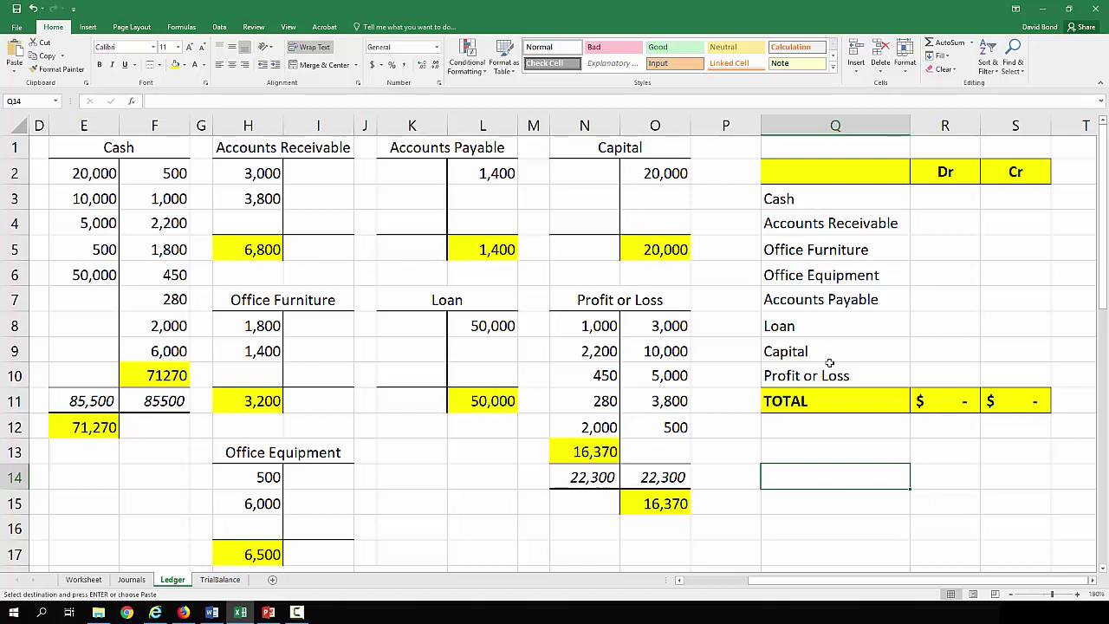
Enter the trial balance debits: Cash 71,270, Receivable 6,800, Furniture 3,200, Equipment 6,500.
click(937, 194)
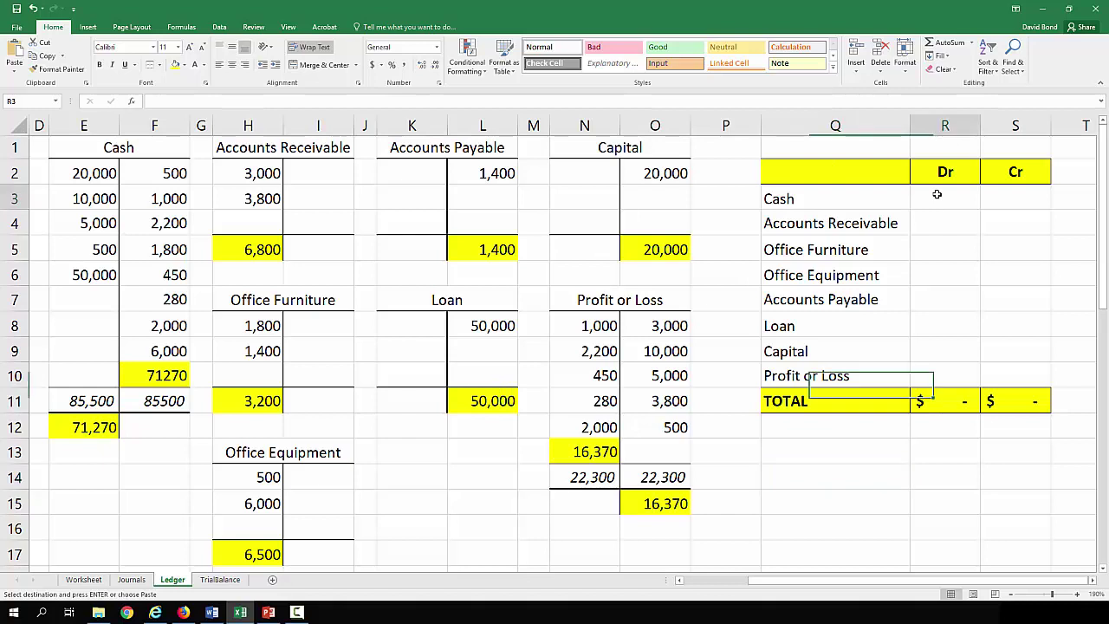
text(71,270)
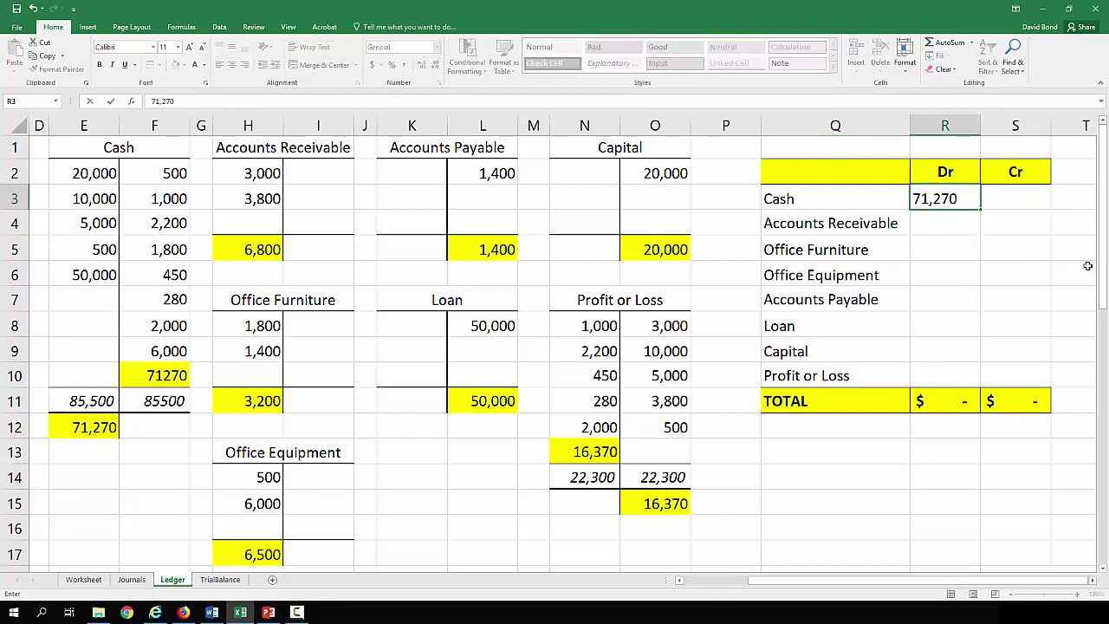
key(Return)
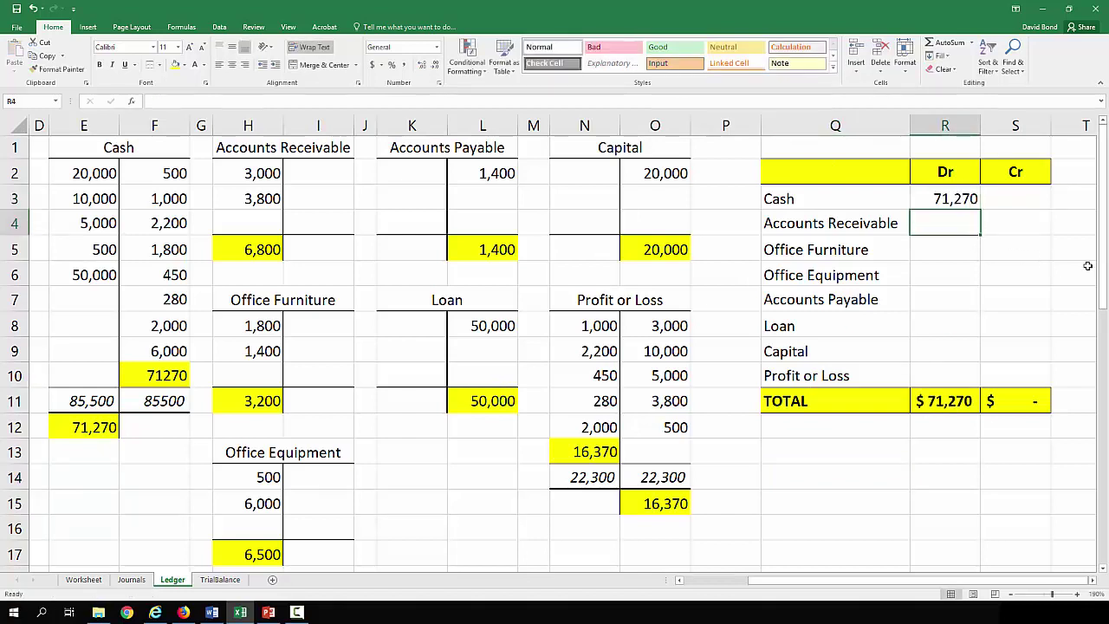
text(6,800)
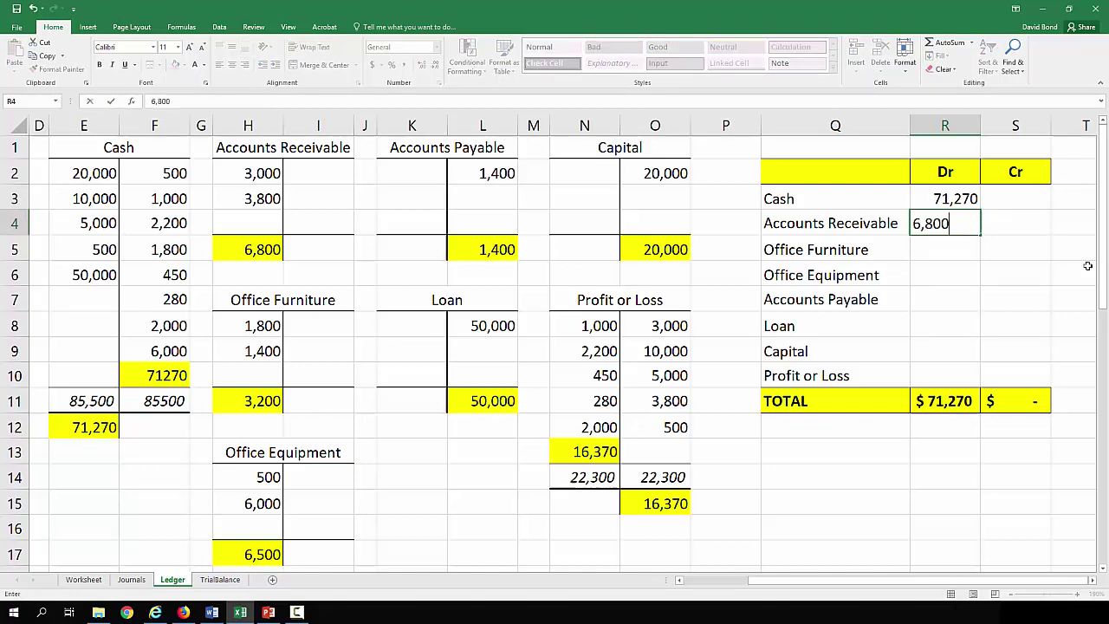
key(Return)
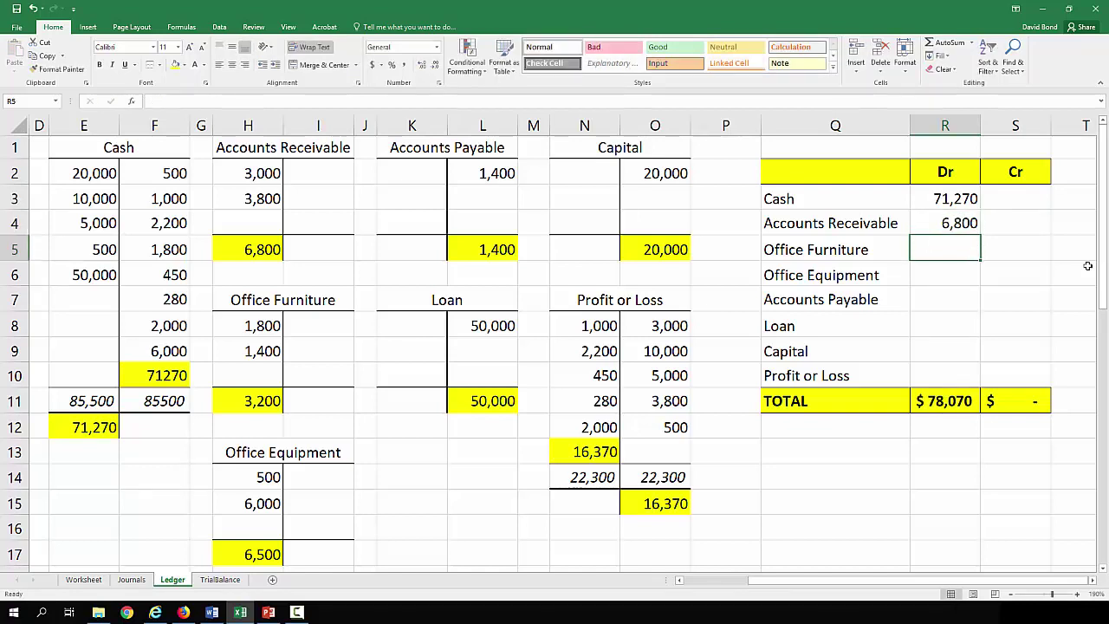
text(3,200)
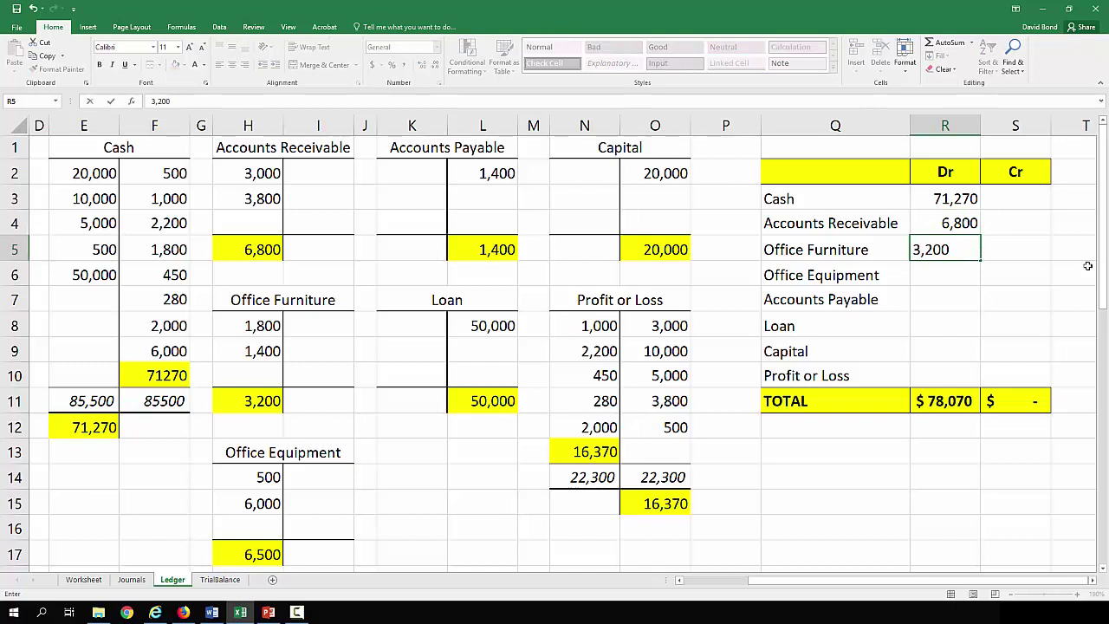
key(Return)
text(6,50)
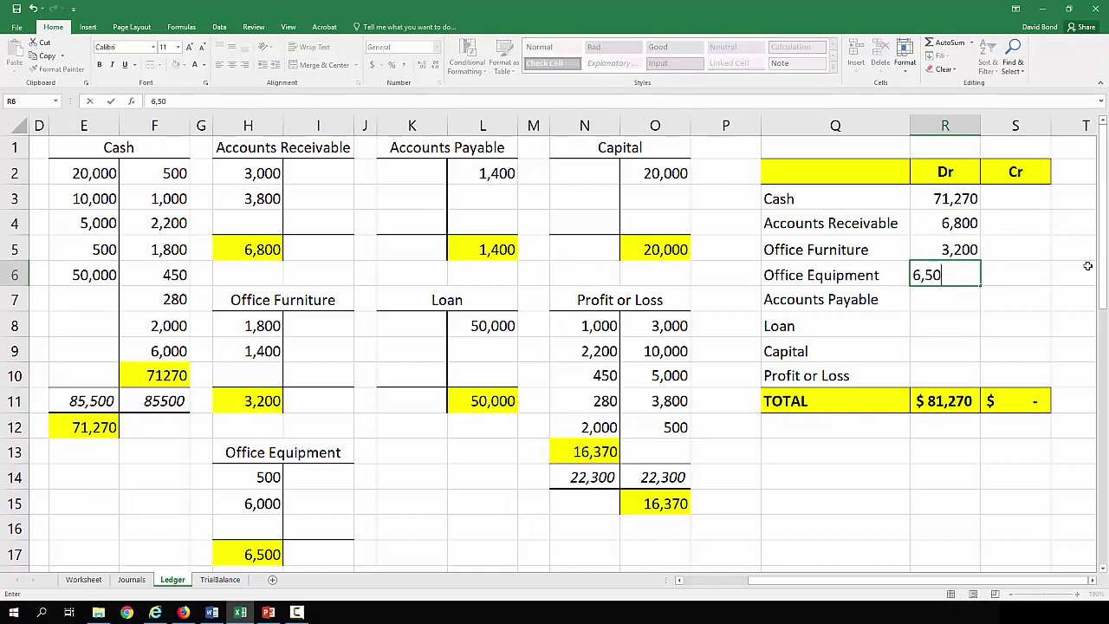
key(Return)
Enter the trial balance credits: Payable 1,400, Loan 50,000, Capital 20,000, Profit or Loss 16,370.
key(Right)
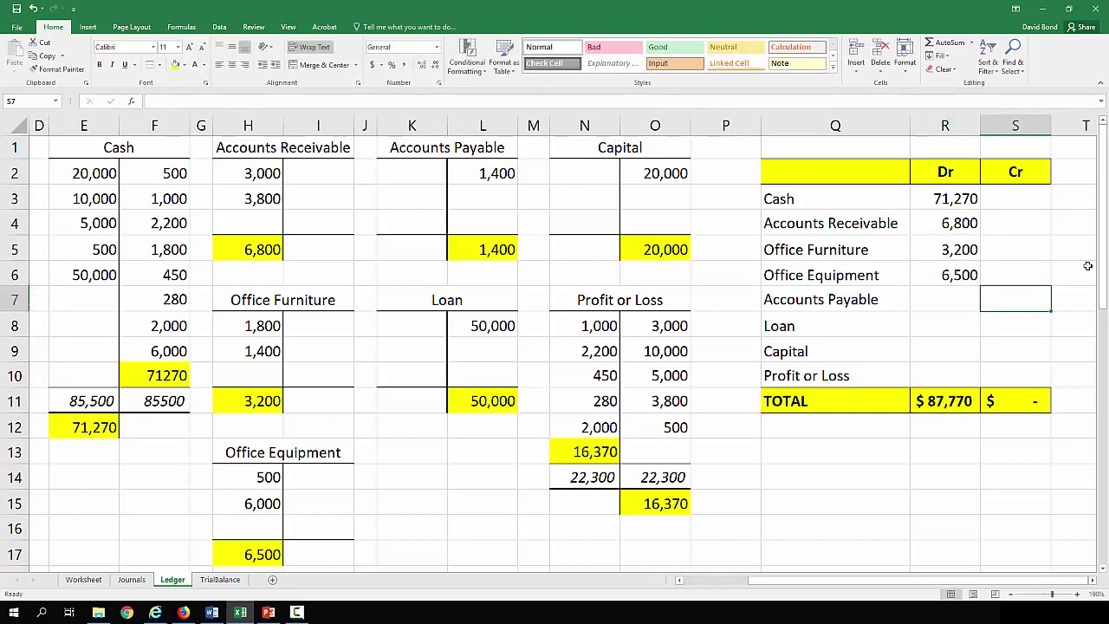
text(1,400)
key(Return)
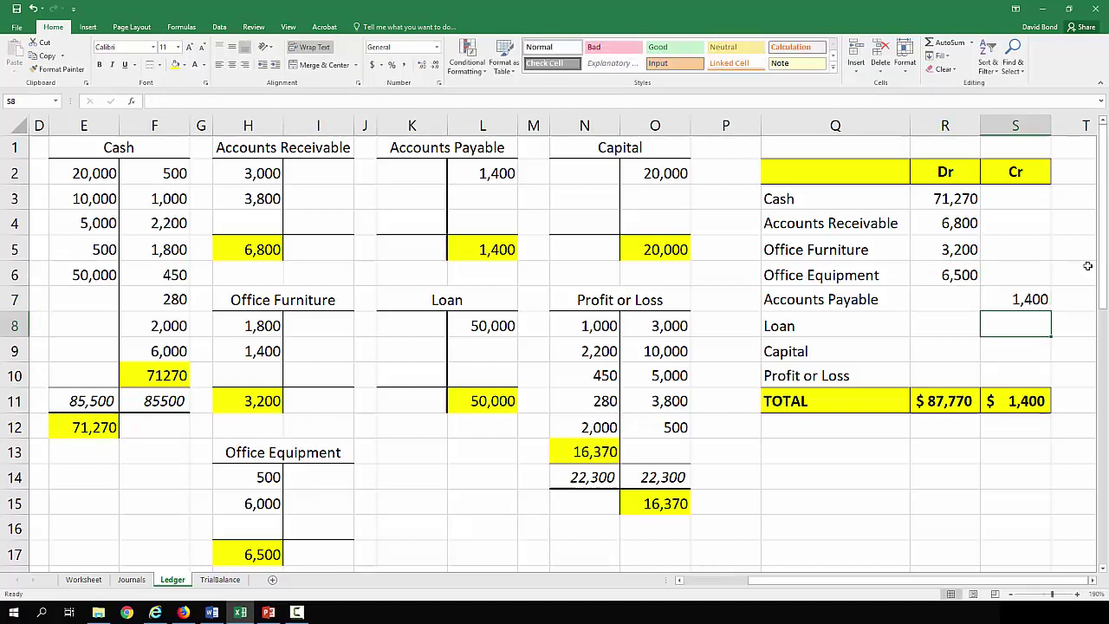
text(50,000)
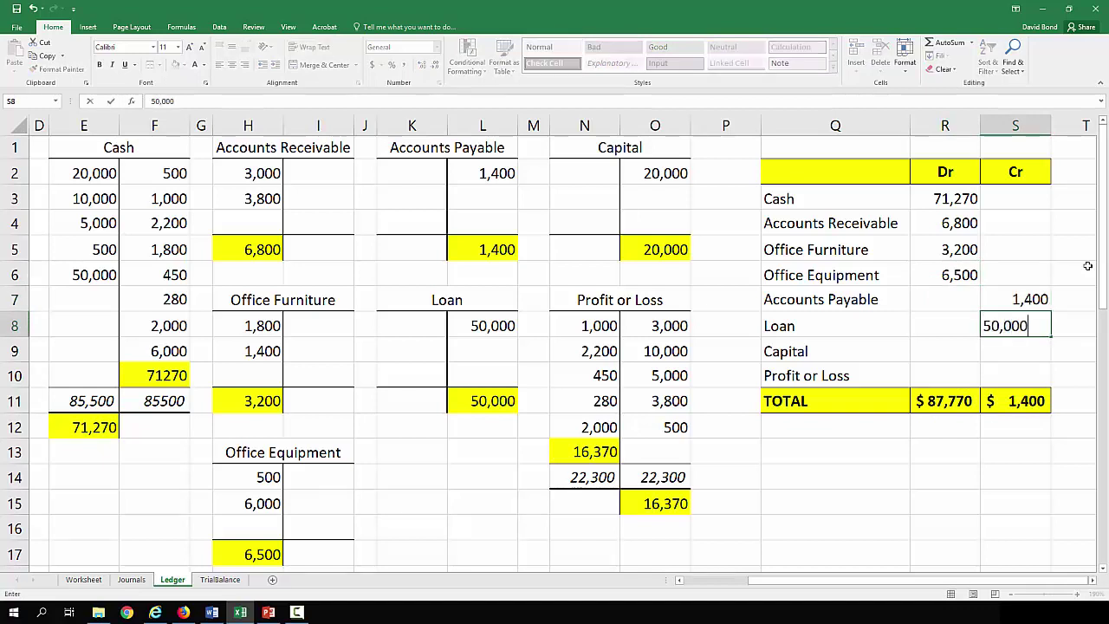
key(Return)
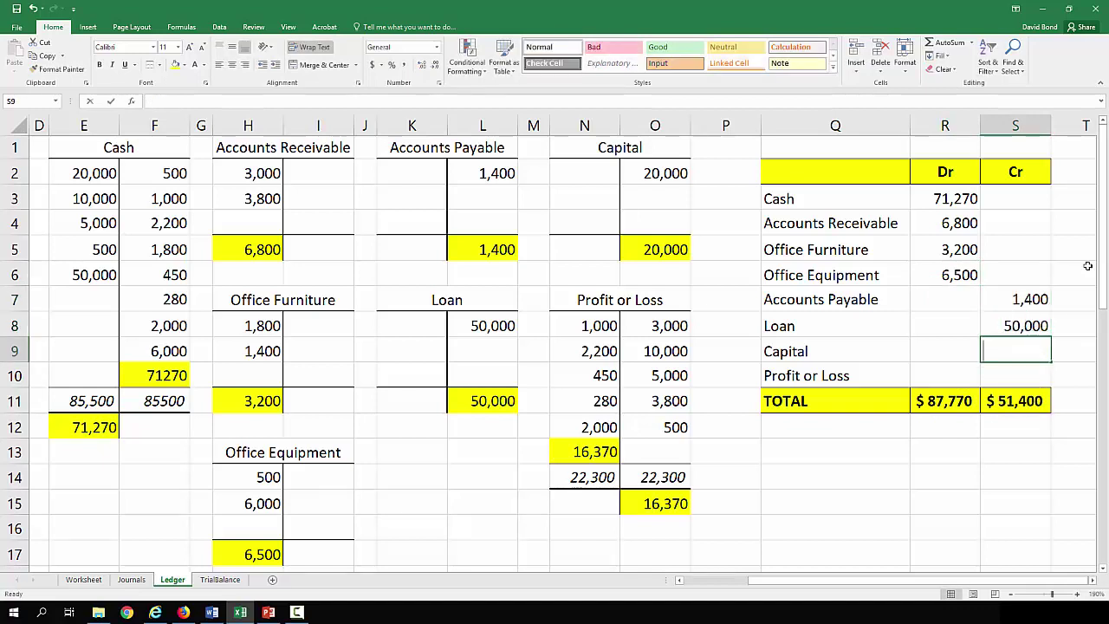
text(20,000)
key(Return)
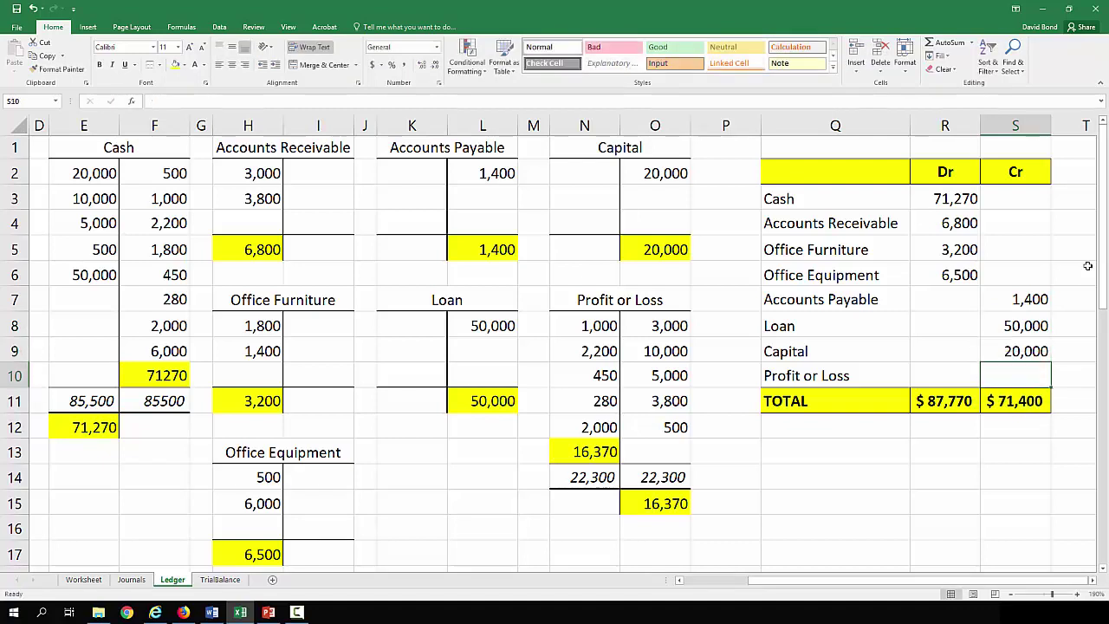
text(16)
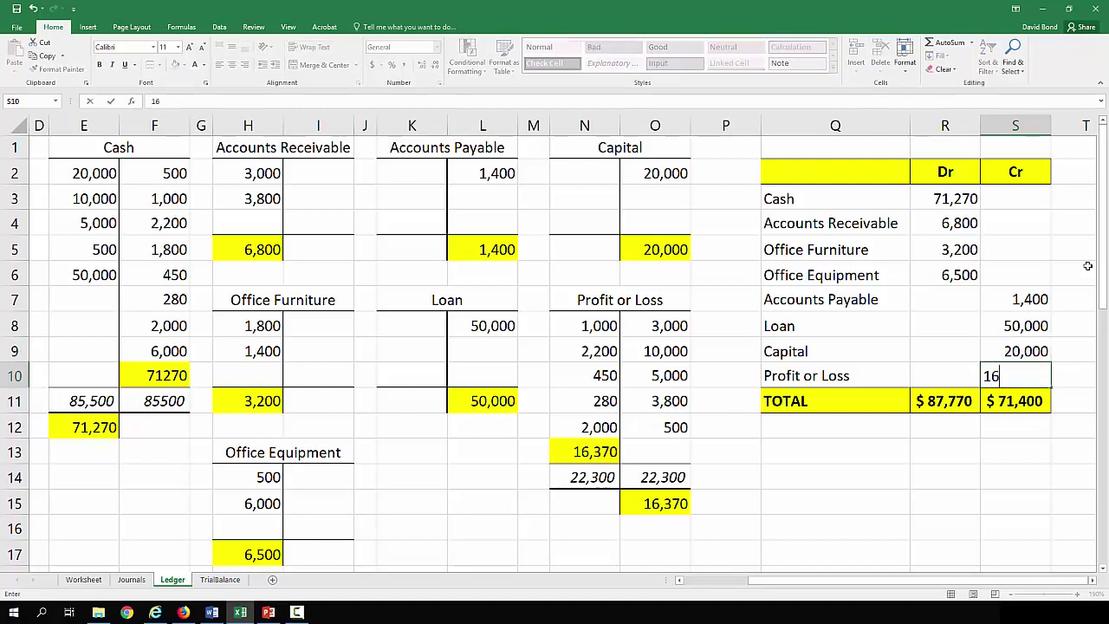
text(,370)
key(Return)
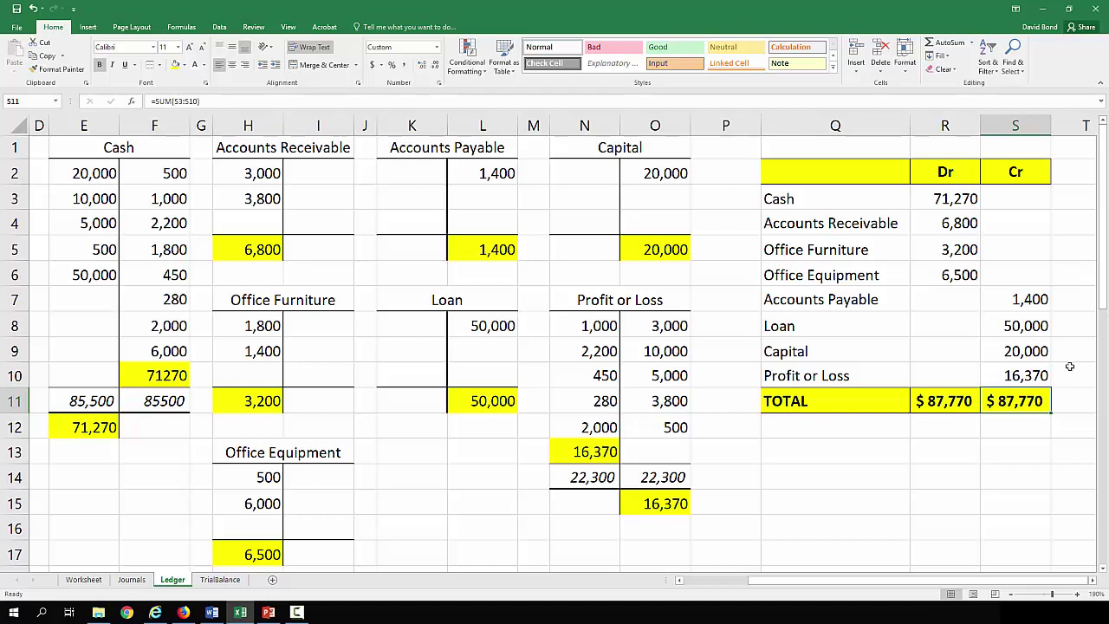
Add the check formula =S11=R11 in S12, confirming the totals match with TRUE.
click(1015, 428)
text(=)
click(1015, 401)
text(=)
click(945, 400)
key(Return)
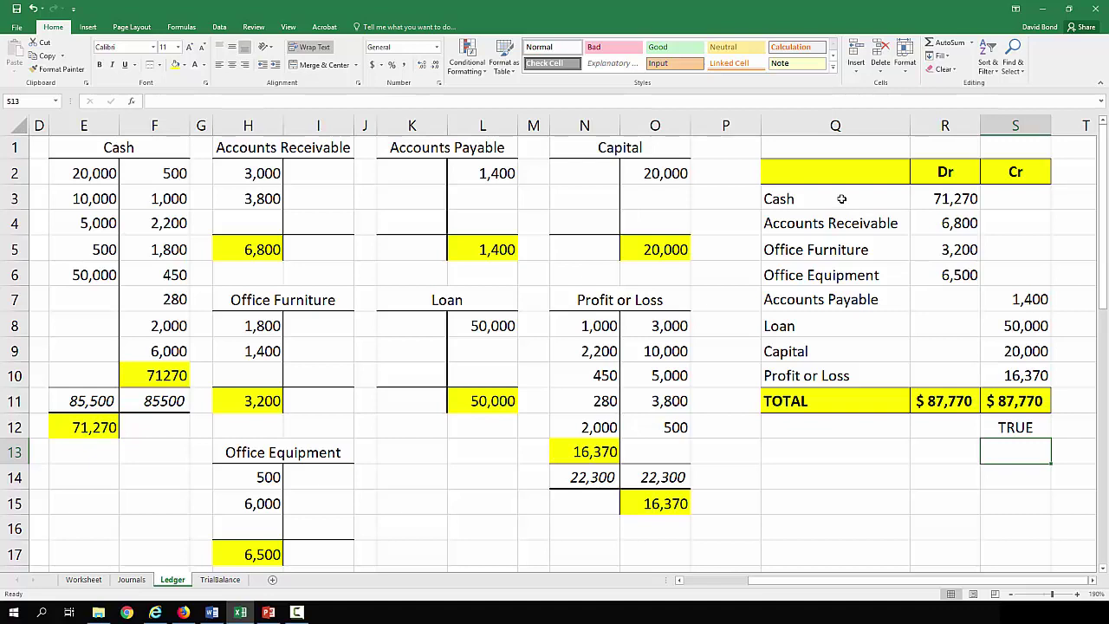
drag(842, 198, 1020, 265)
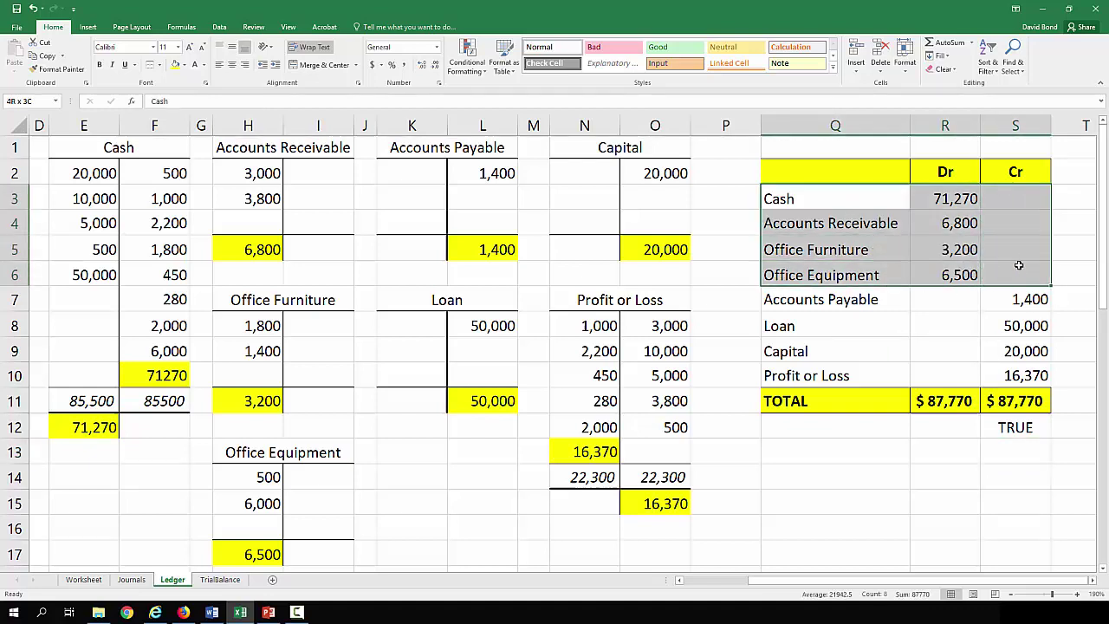
click(867, 300)
drag(882, 314, 1019, 318)
drag(812, 350, 1019, 374)
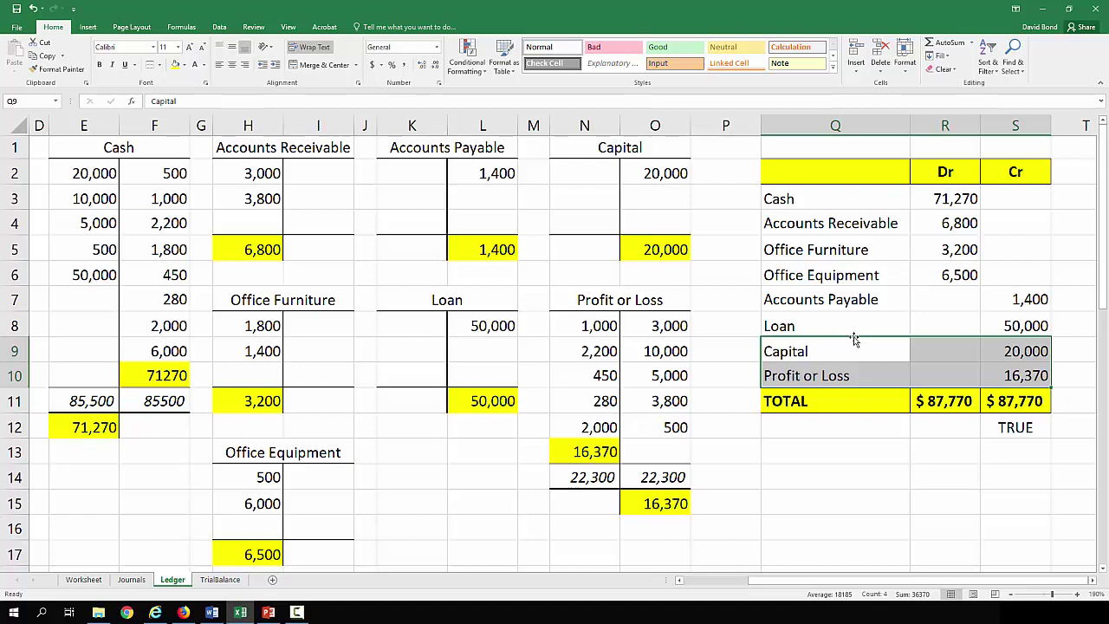
drag(830, 372, 1010, 377)
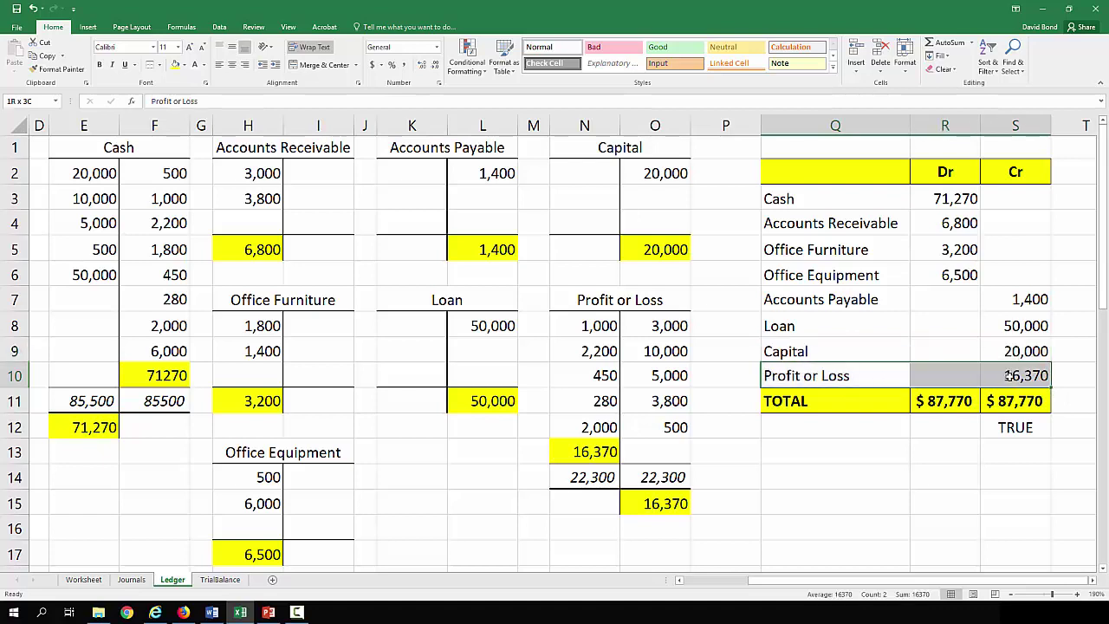